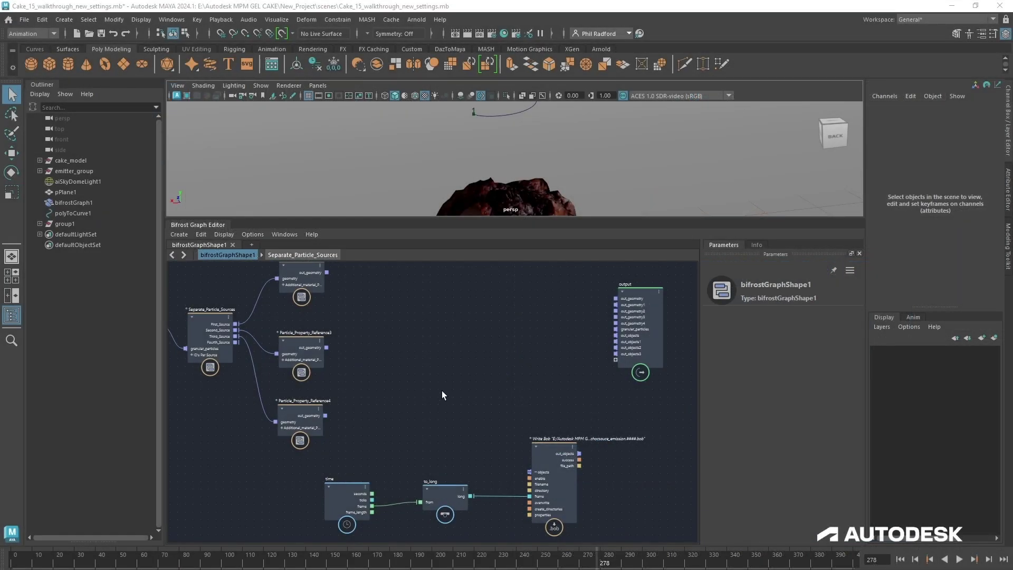
Add a read_Bifrost_object node to the graph and place it in the empty space above the write node
key(Tab)
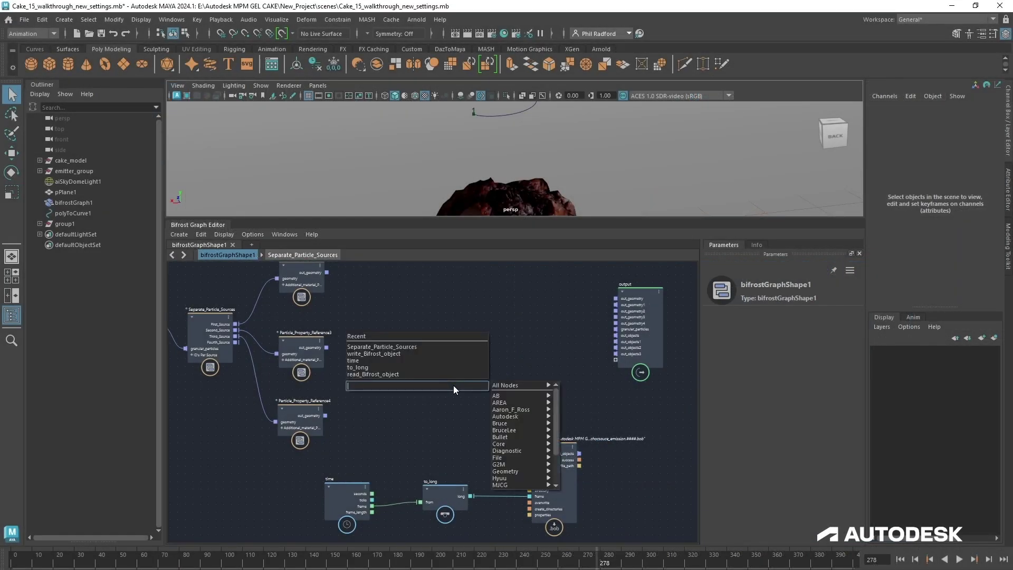
text(re)
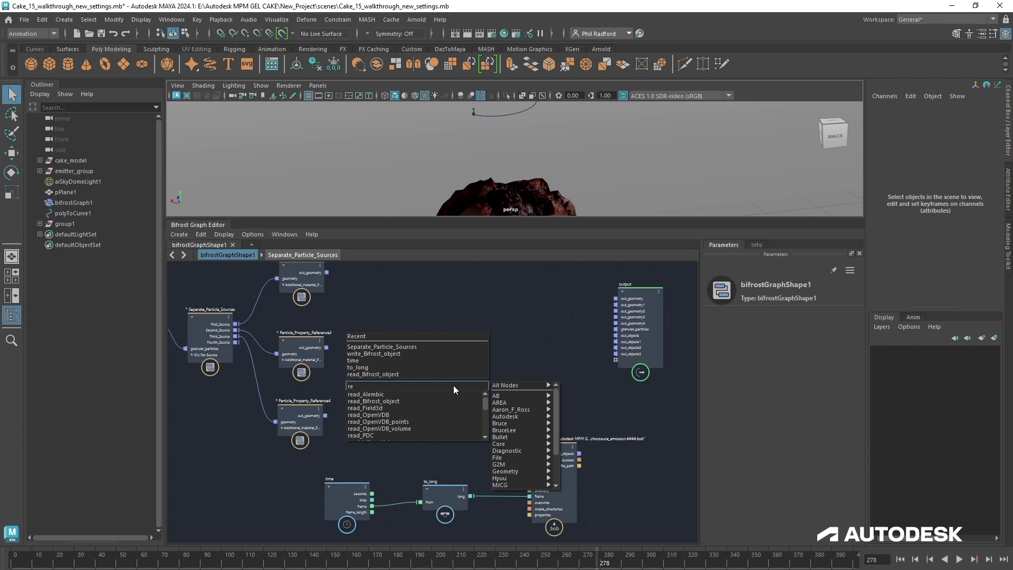
click(417, 399)
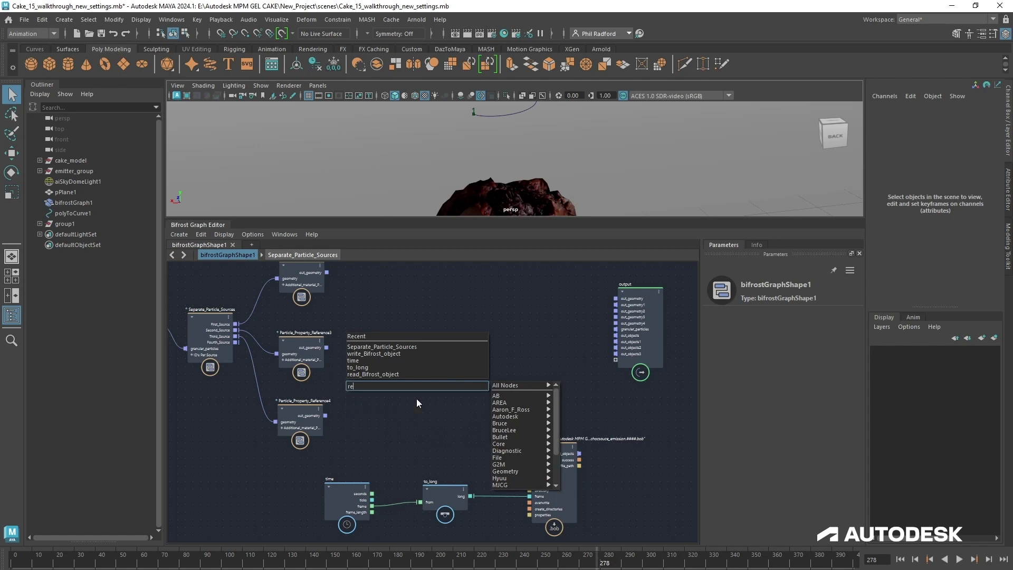
key(Return)
drag(458, 407, 497, 364)
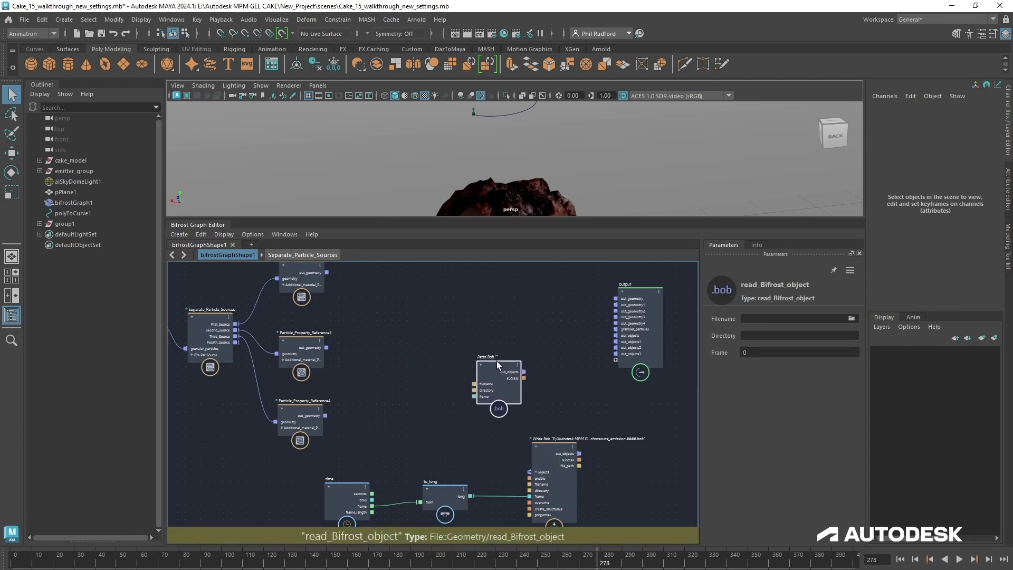
Nudge the time node and connect the to_long output to the read node's frame input
drag(328, 491, 335, 482)
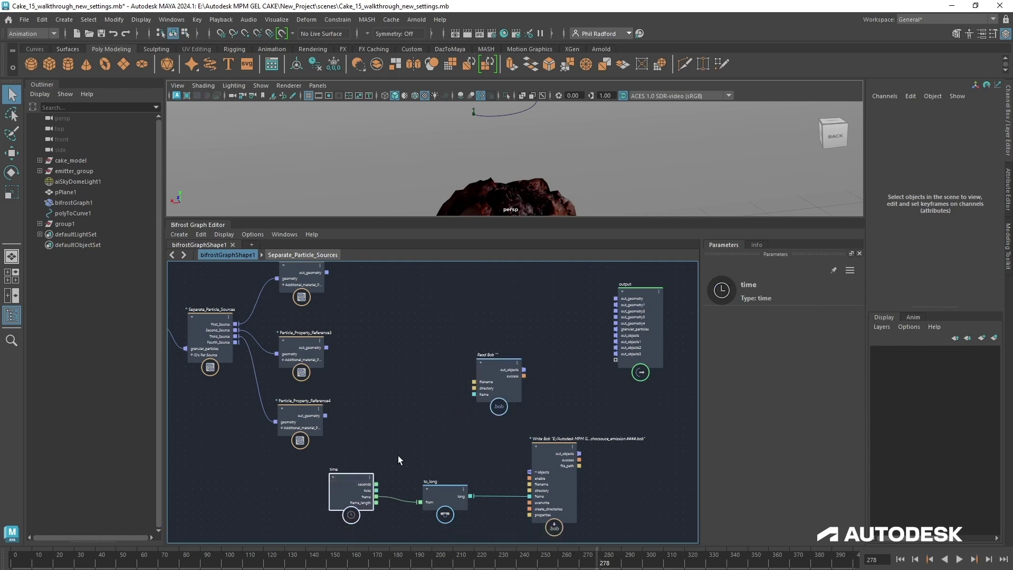
scroll(398, 455, up, 1)
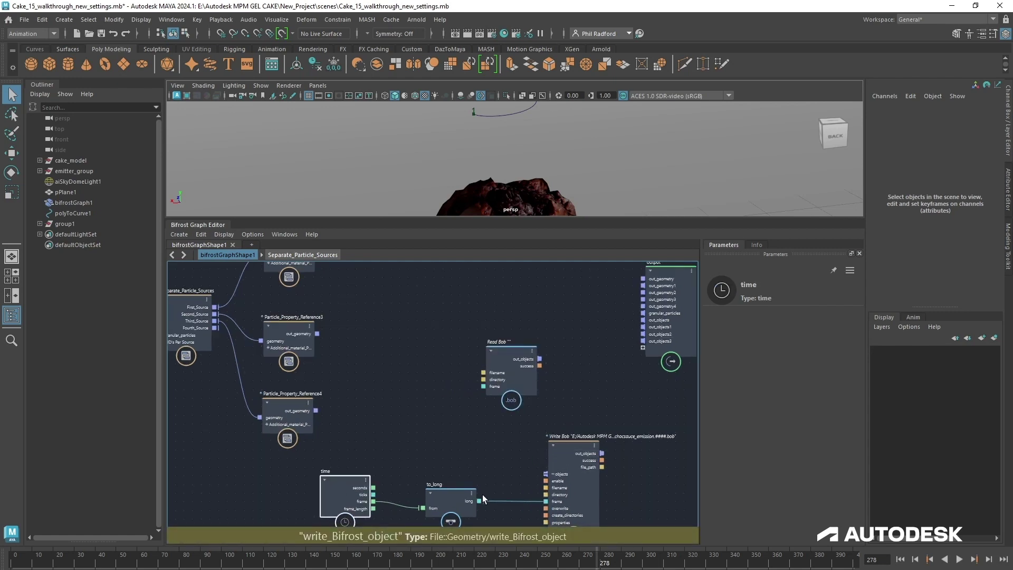
drag(482, 502, 490, 362)
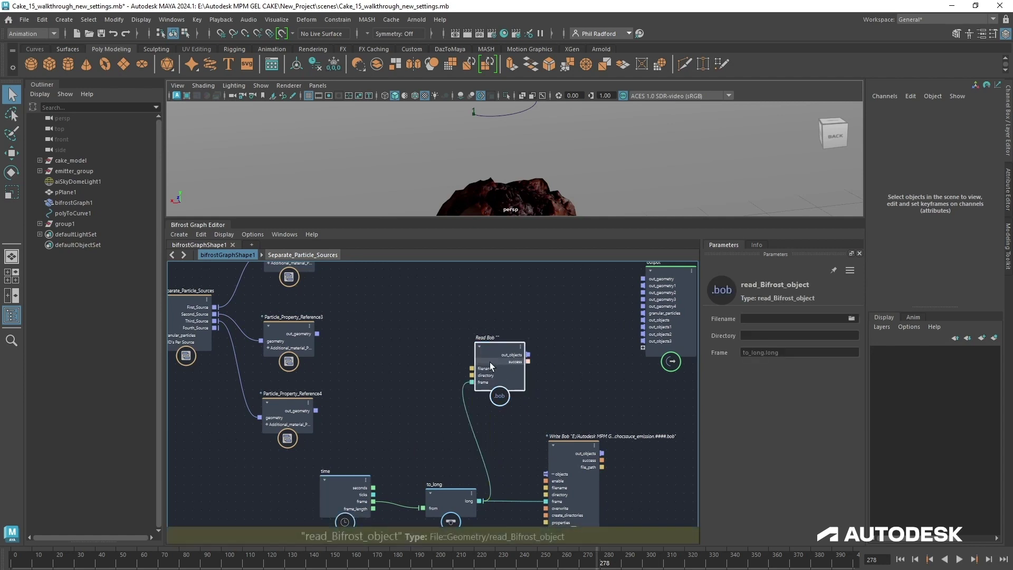
Set the read node's filename to New_main_emission.0001.bob from the cache folder, replacing the frame number with ####
click(851, 319)
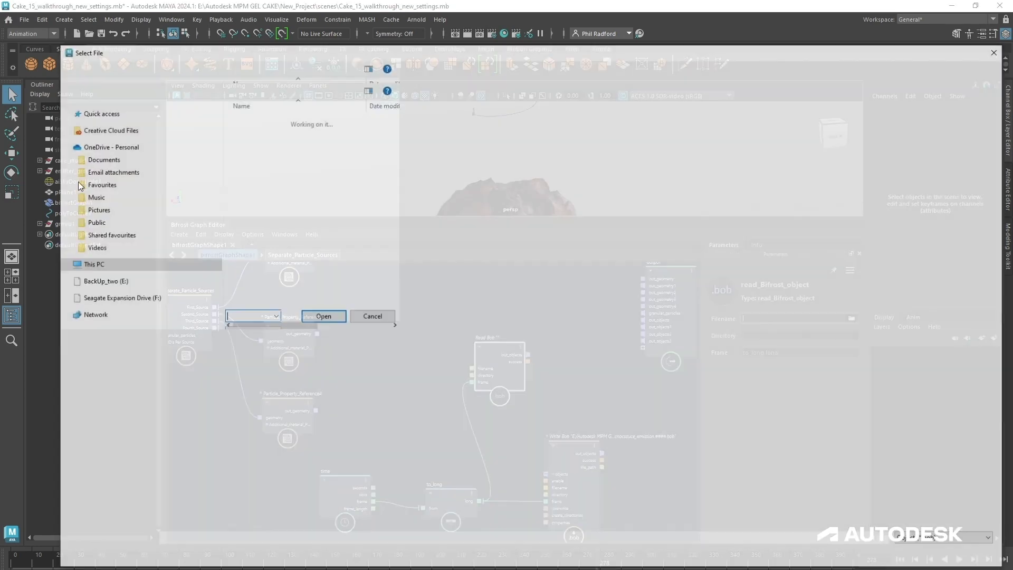
drag(1004, 112, 991, 253)
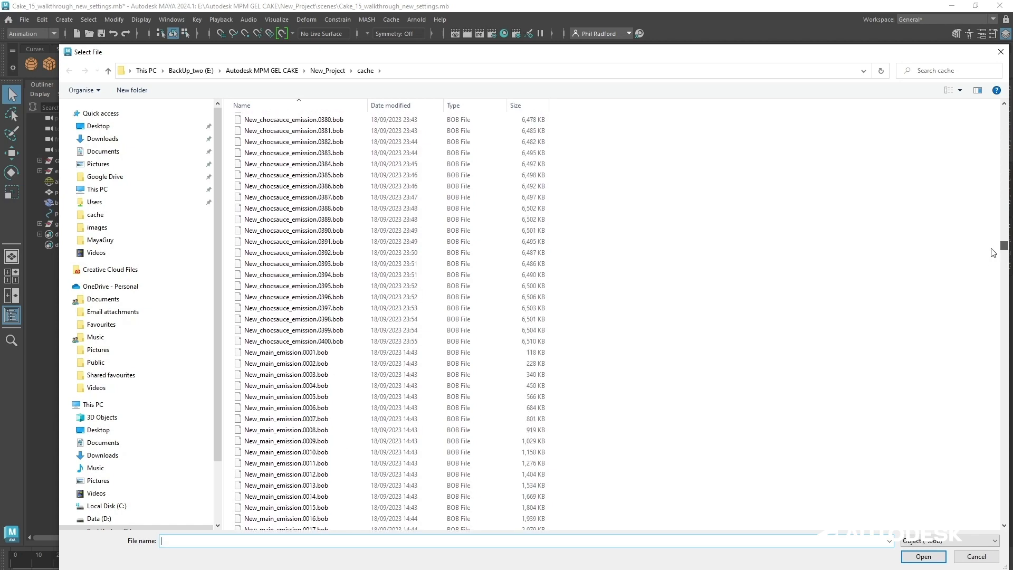
click(312, 353)
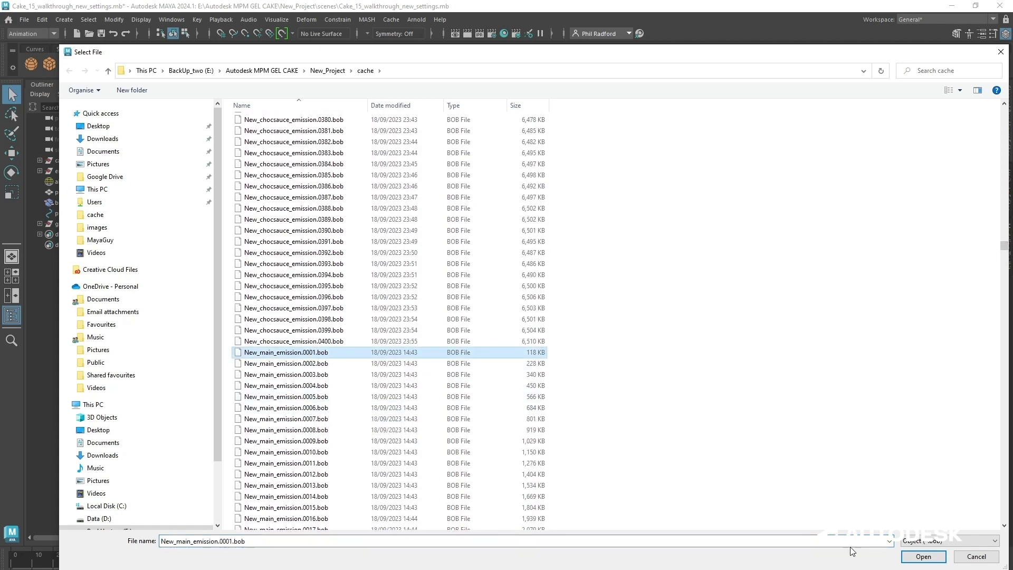
click(923, 556)
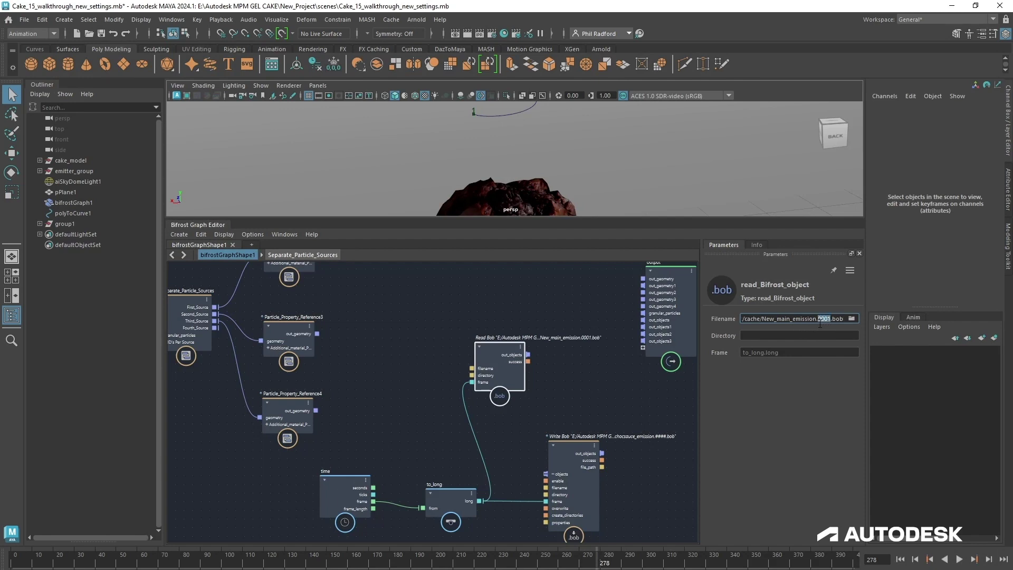
text(####)
key(Return)
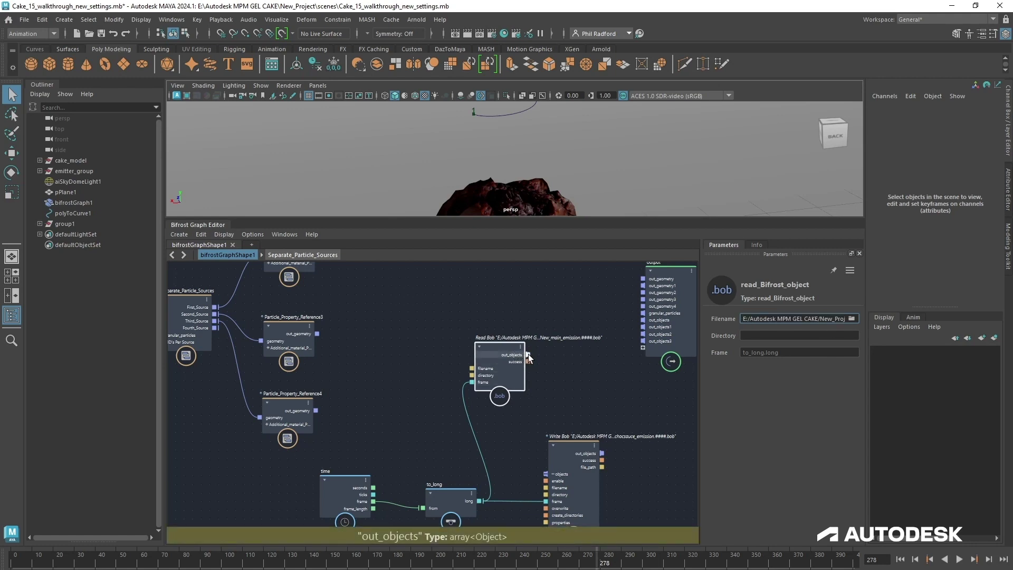
Connect the main emission read node's out_objects to the graph output and preview the cached particles along the timeline
drag(528, 357, 656, 363)
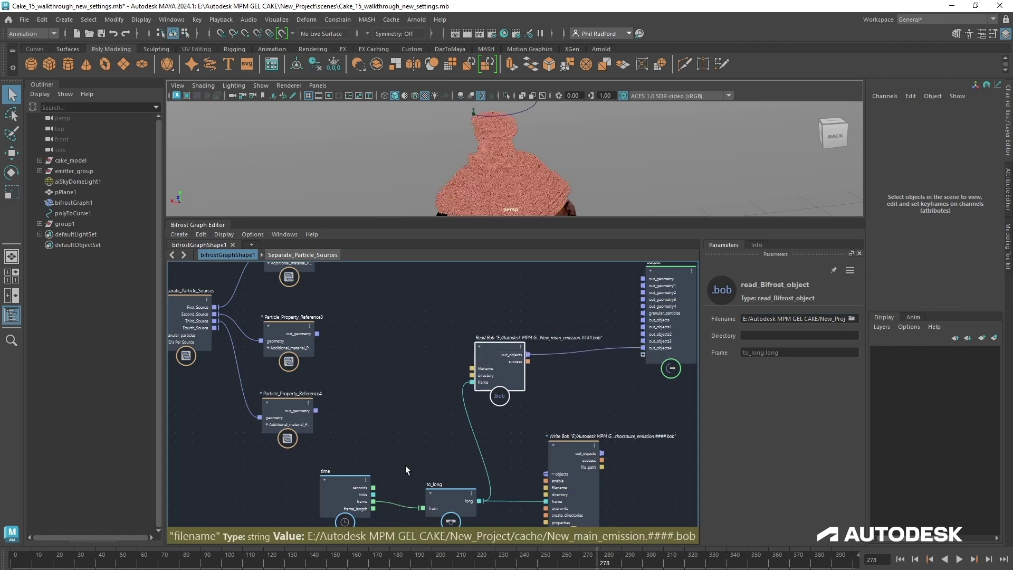
click(327, 563)
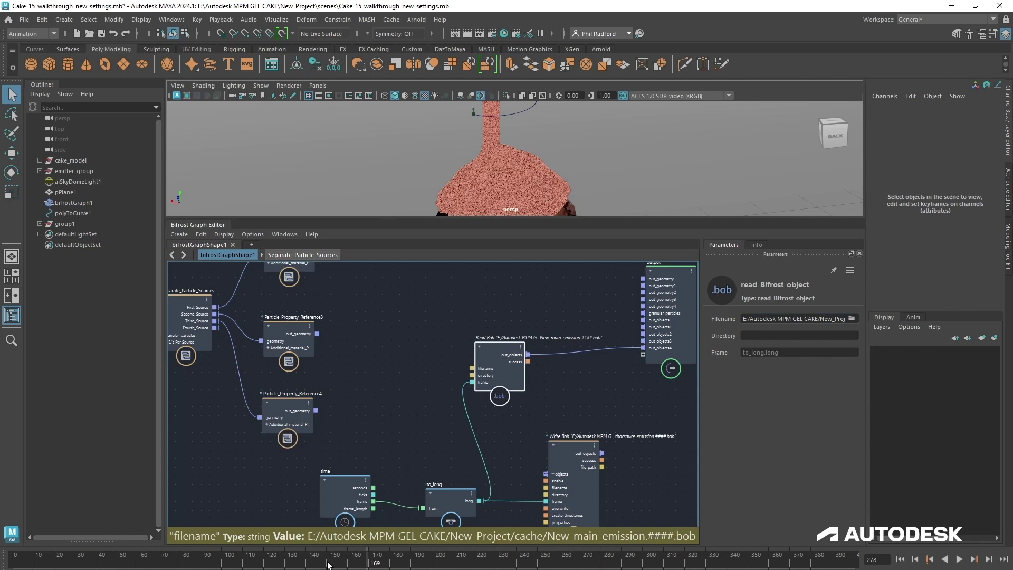
drag(288, 563, 211, 551)
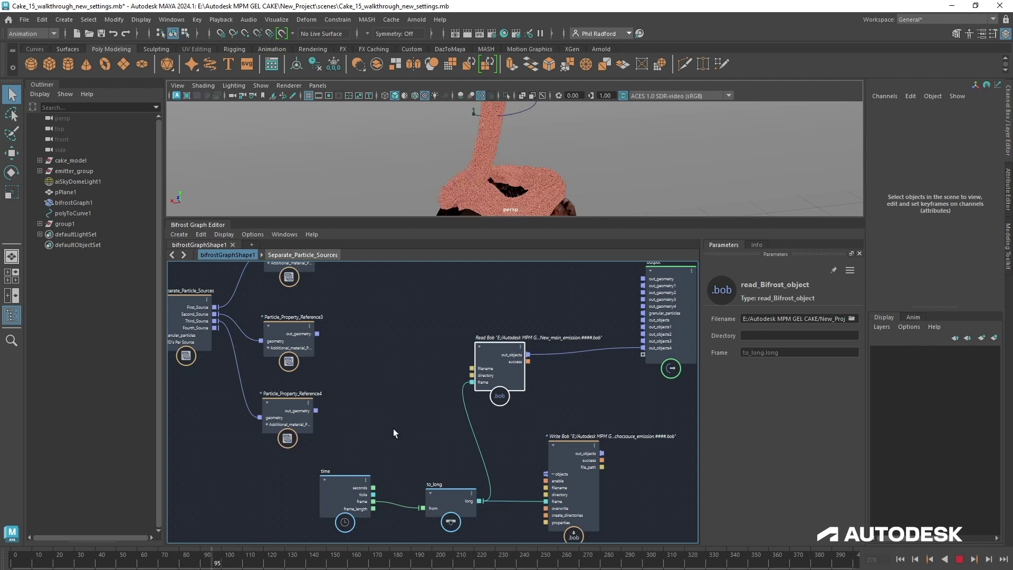
key(alt+v)
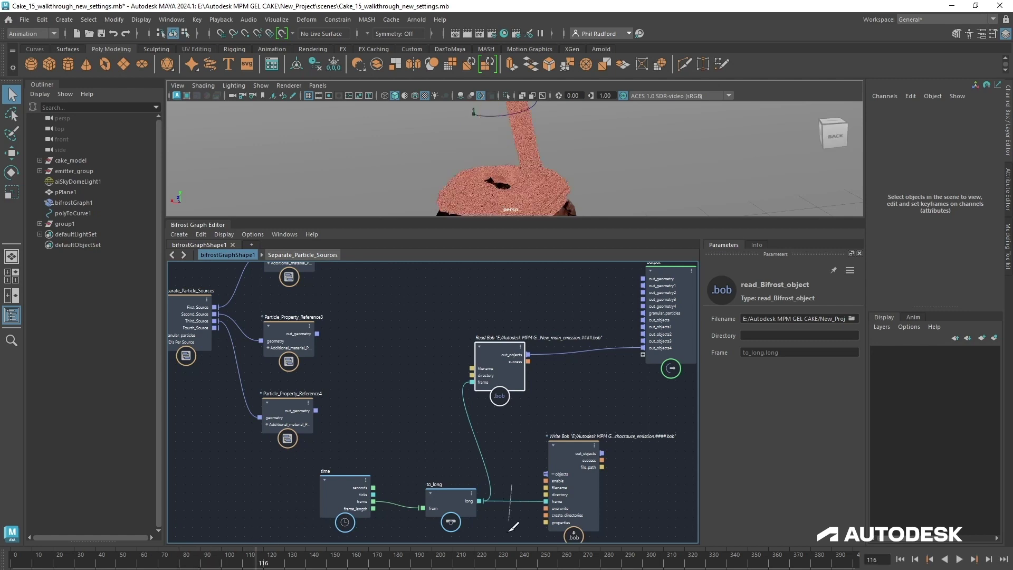
Cut the connection from to_long to the write node and move the write node out of the way
drag(563, 448, 644, 555)
alt+middle_drag(565, 431, 543, 406)
scroll(533, 409, down, 1)
Shift the main emission read node lower, duplicate it with its frame connection, and place the copy above it
drag(487, 349, 507, 394)
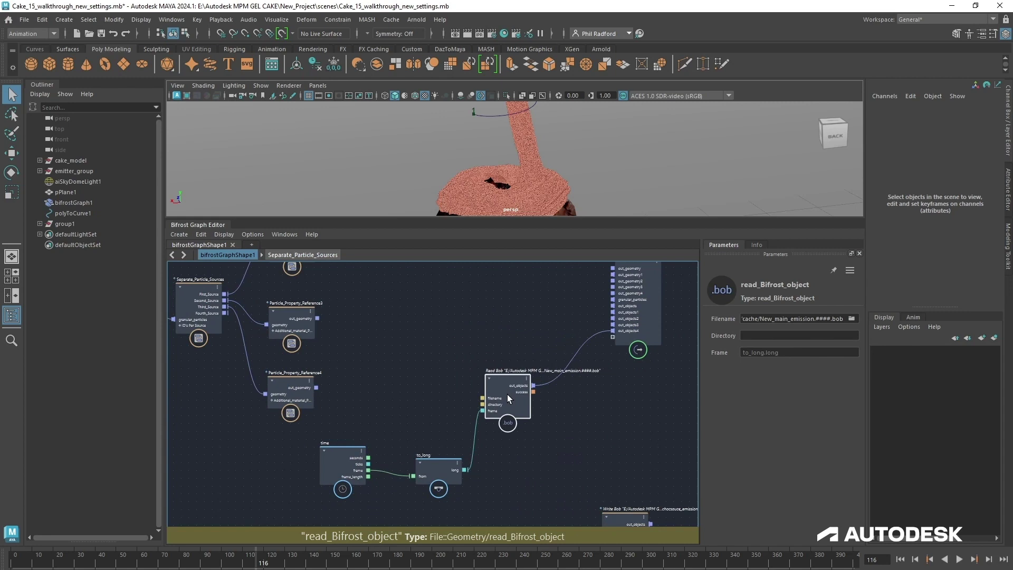
key(ctrl+d)
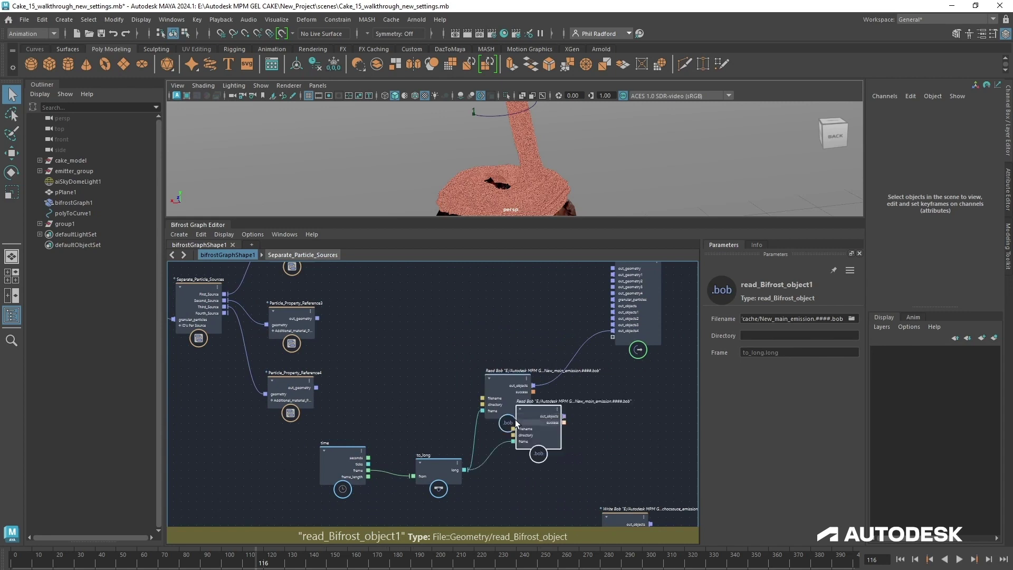
drag(532, 426, 501, 318)
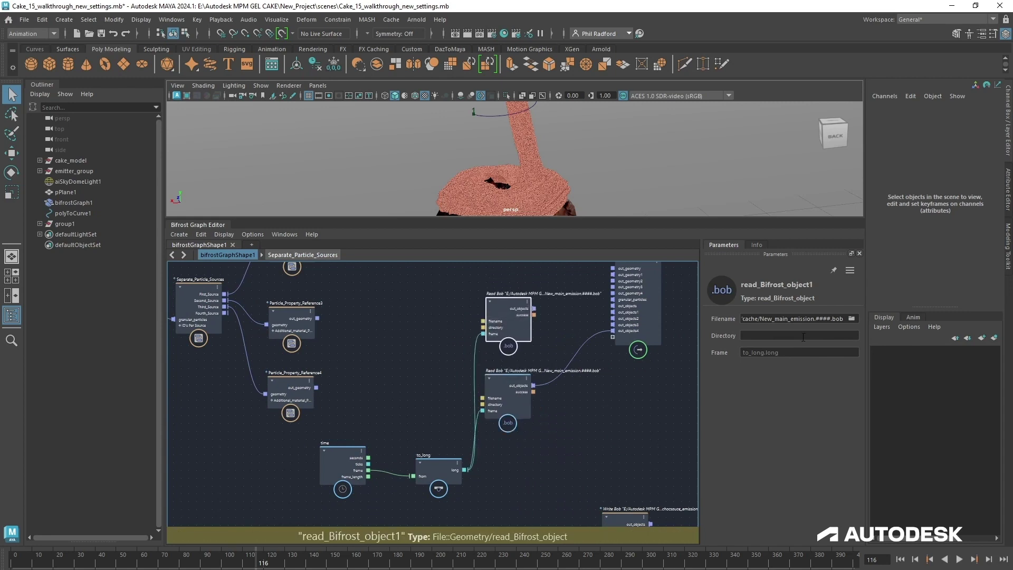
Point the duplicated read node to New_sides_emission.0001.bob in the cache folder, replacing the frame number with ####
click(852, 320)
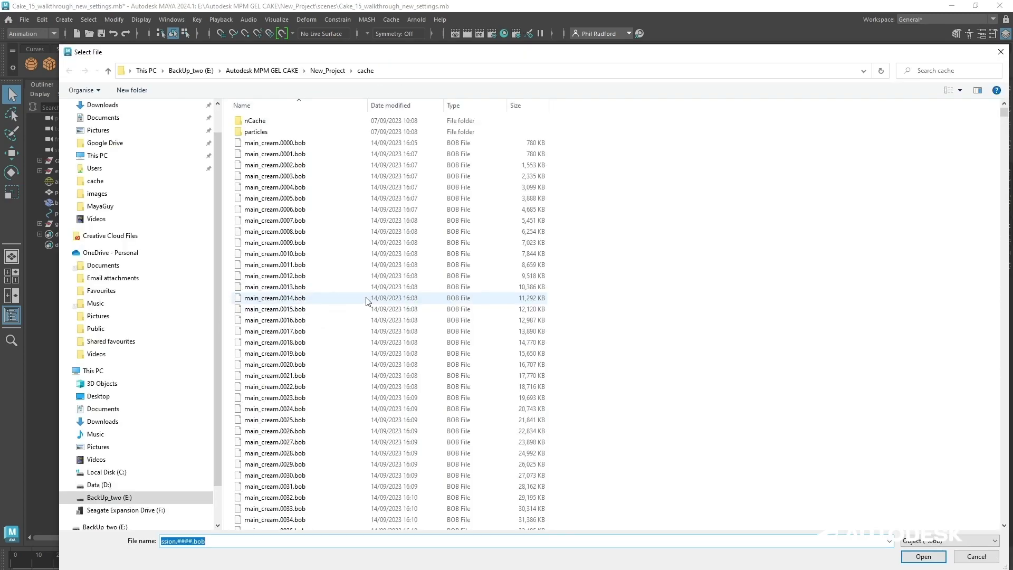
drag(1003, 111, 987, 318)
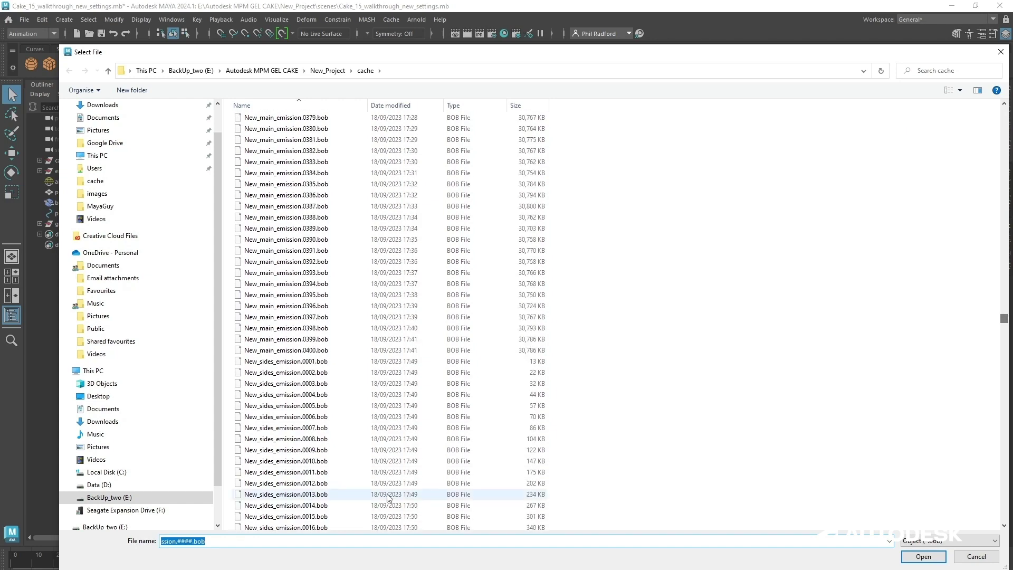
click(321, 362)
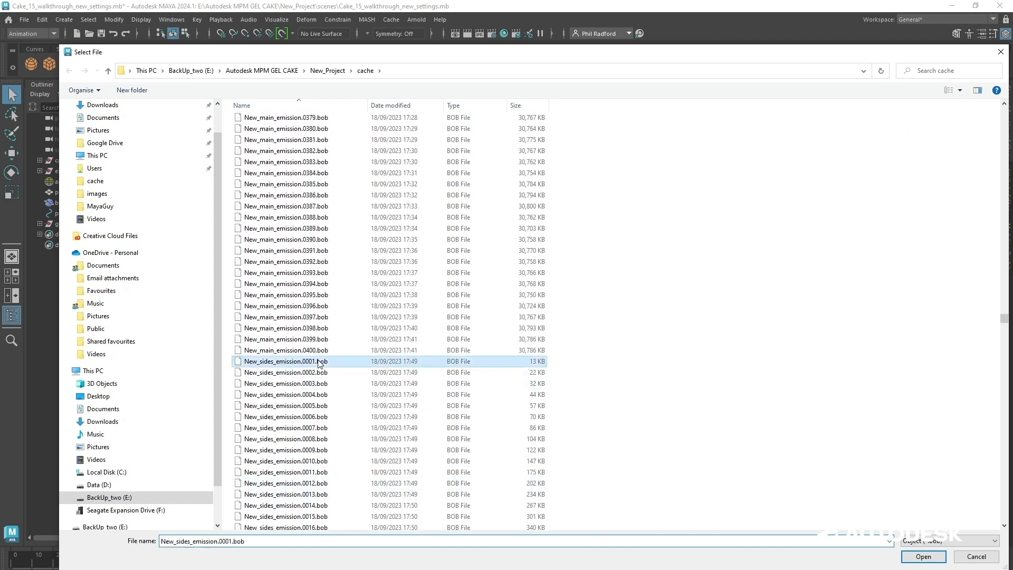
click(923, 556)
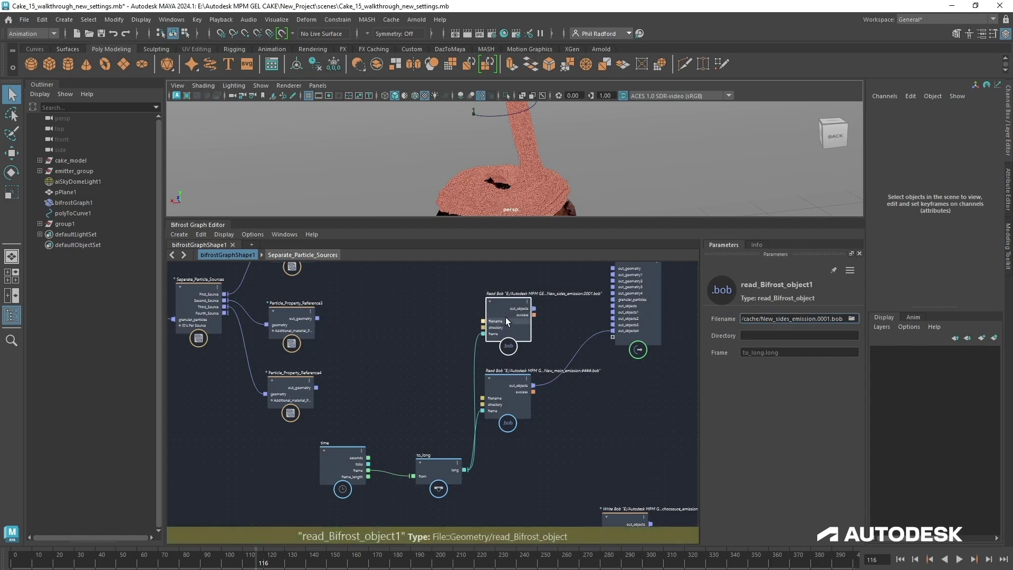
drag(828, 320, 818, 320)
text(####)
key(Return)
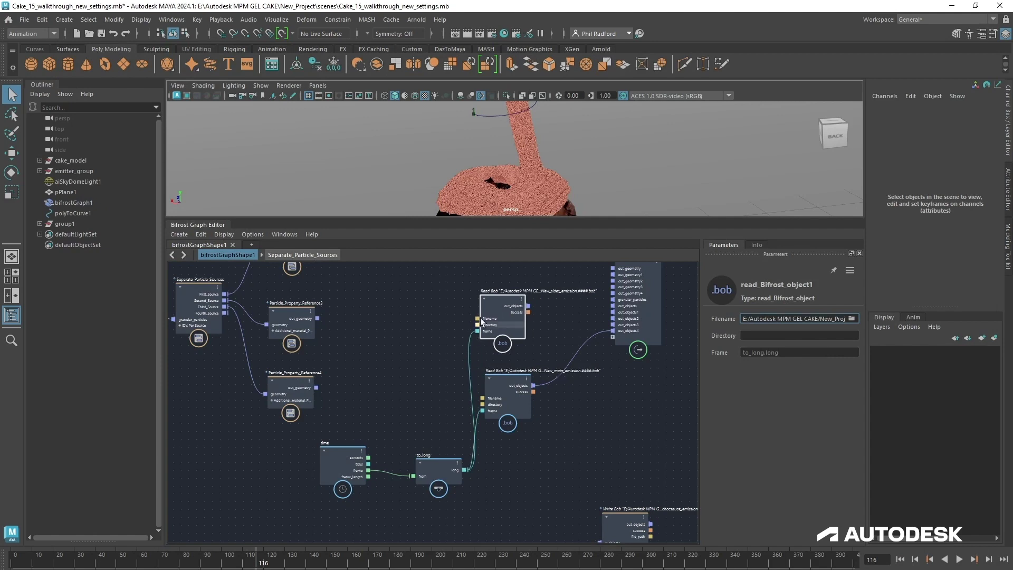
Connect the sides emission read node's out_objects to the graph output and check the combined particles in the viewport
drag(527, 306, 620, 338)
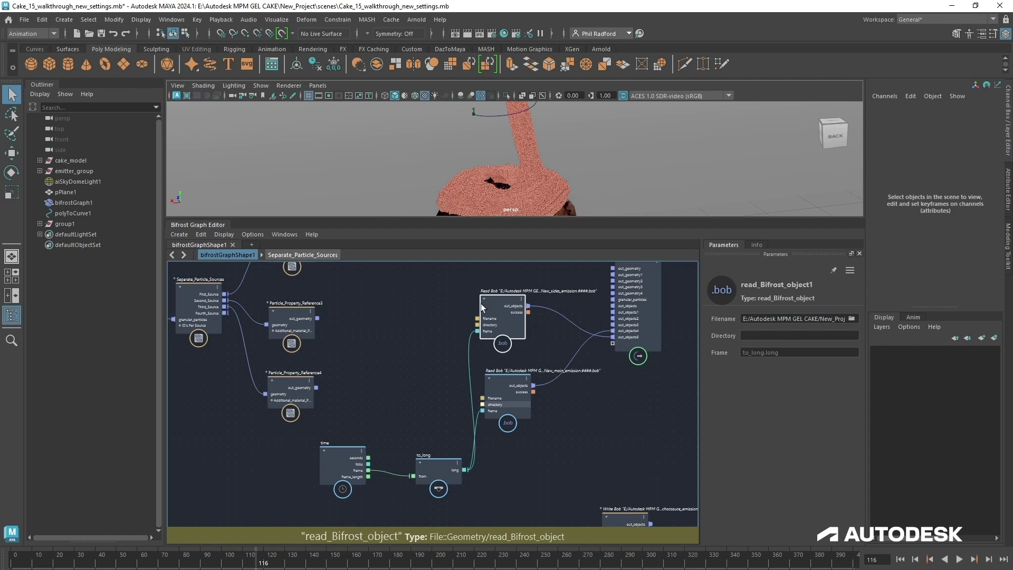
drag(499, 312, 503, 310)
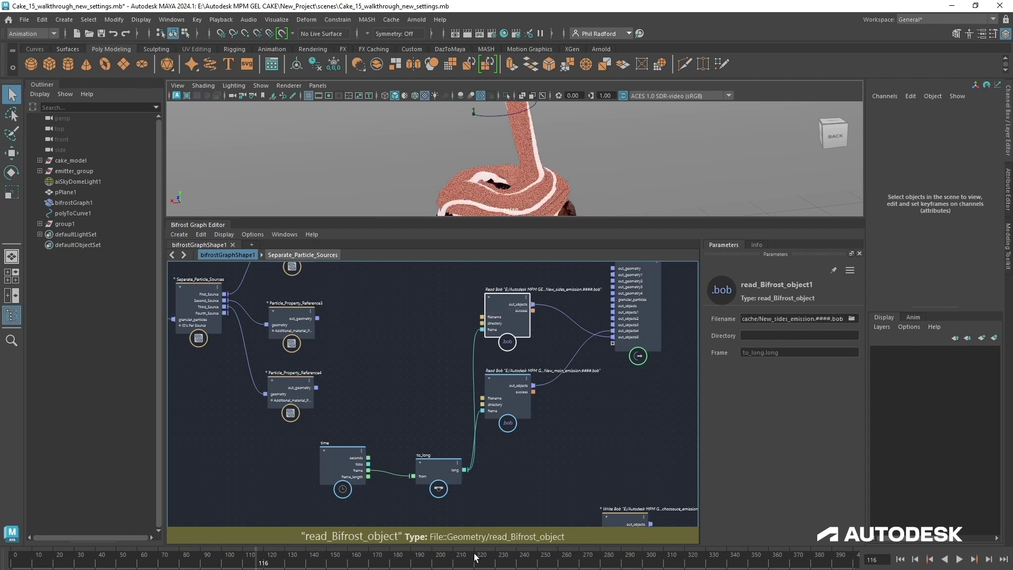
mouse_move(583, 164)
alt+mouse_down()
mouse_move(525, 170)
mouse_move(601, 168)
alt+mouse_up()
Move both read nodes down, duplicate the sides emission read node, and place the copy above the other two
drag(501, 388, 504, 420)
drag(506, 310, 507, 347)
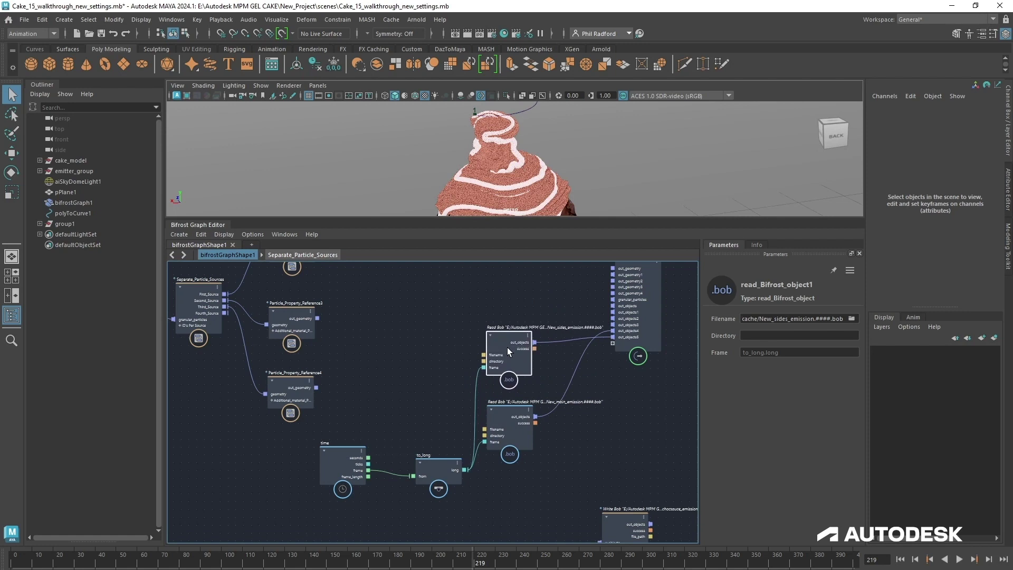
key(ctrl+d)
mouse_move(520, 314)
mouse_down()
mouse_move(508, 289)
mouse_move(512, 298)
mouse_up()
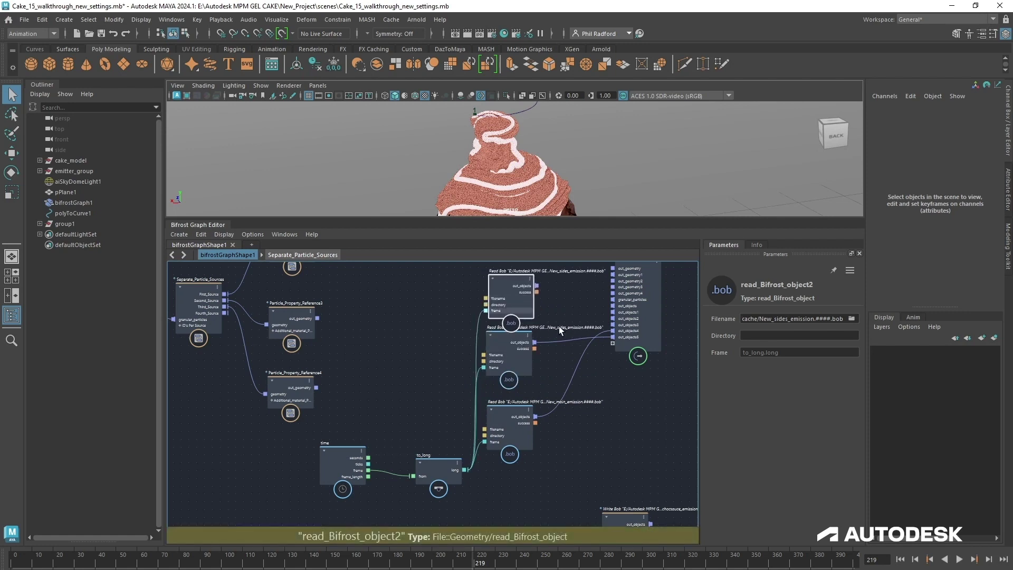
Point the newest read node to New_chocsauce_emission.0001.bob in the cache folder, replacing the frame number with ####
click(851, 318)
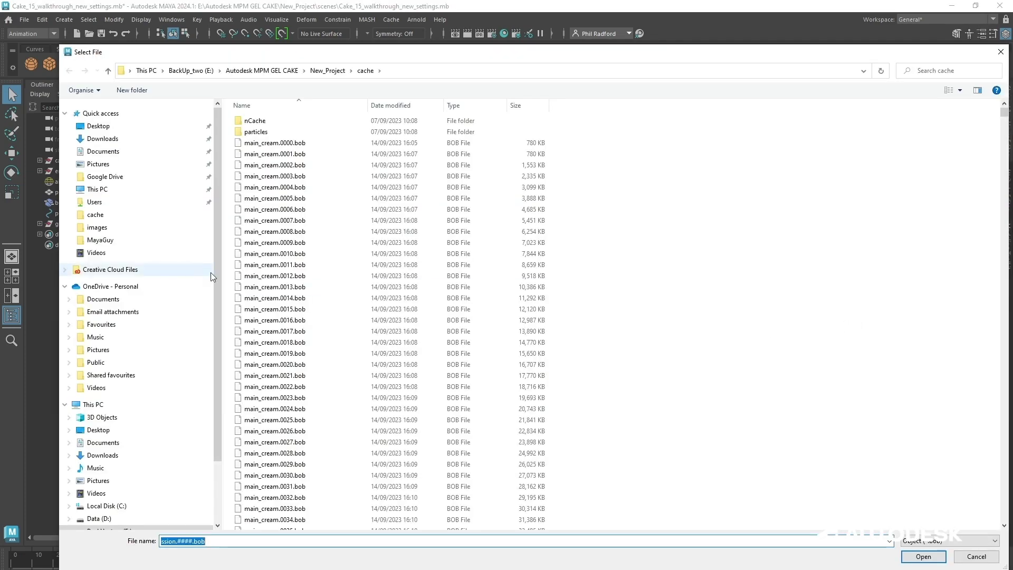
drag(1004, 113, 986, 174)
click(324, 344)
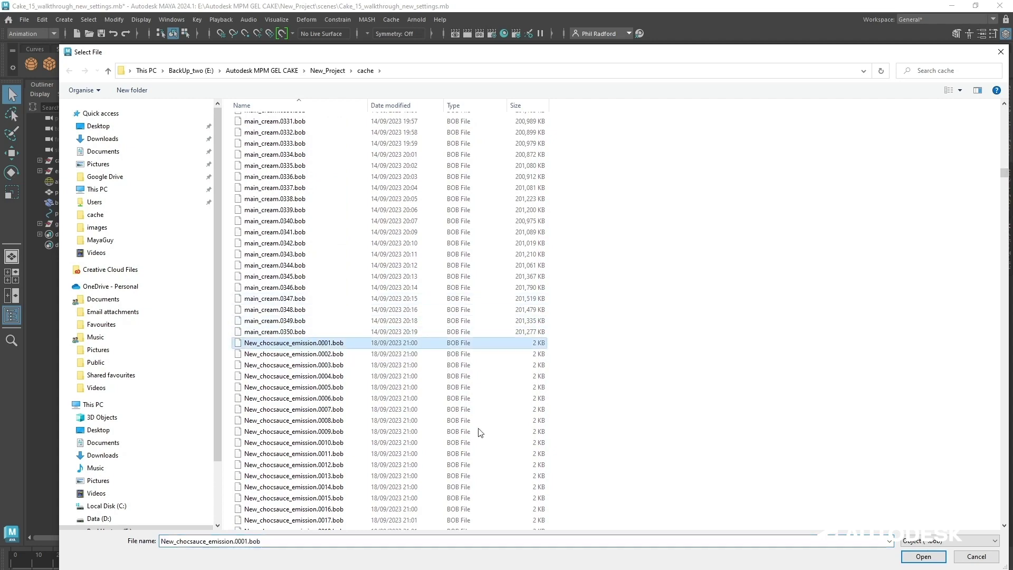
click(922, 555)
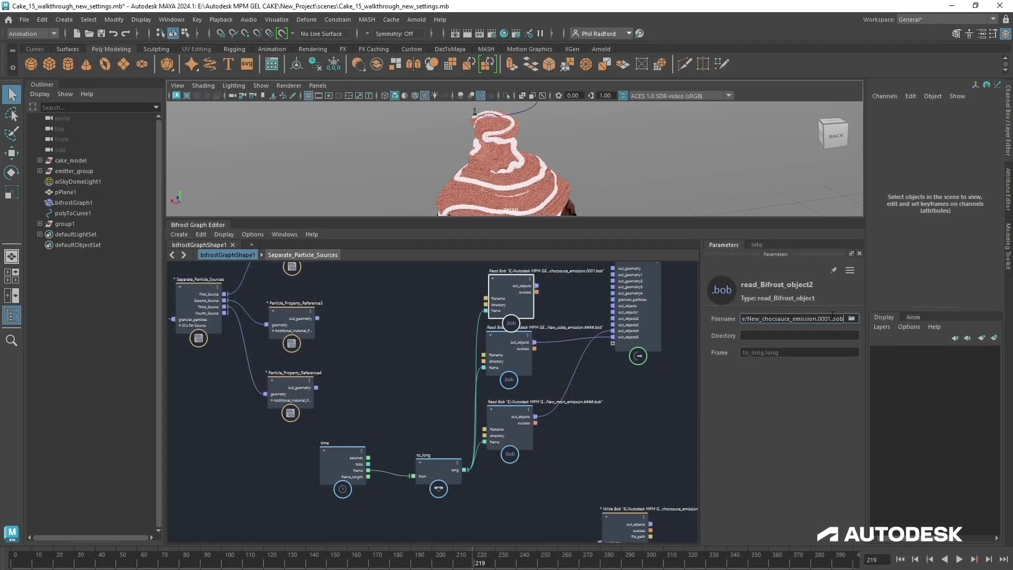
drag(831, 320, 822, 320)
text(#)
key(Return)
Connect the chocsauce read node's out_objects to the graph output, check frames 259 and 335, and inspect the cake in an enlarged viewport
drag(537, 285, 614, 341)
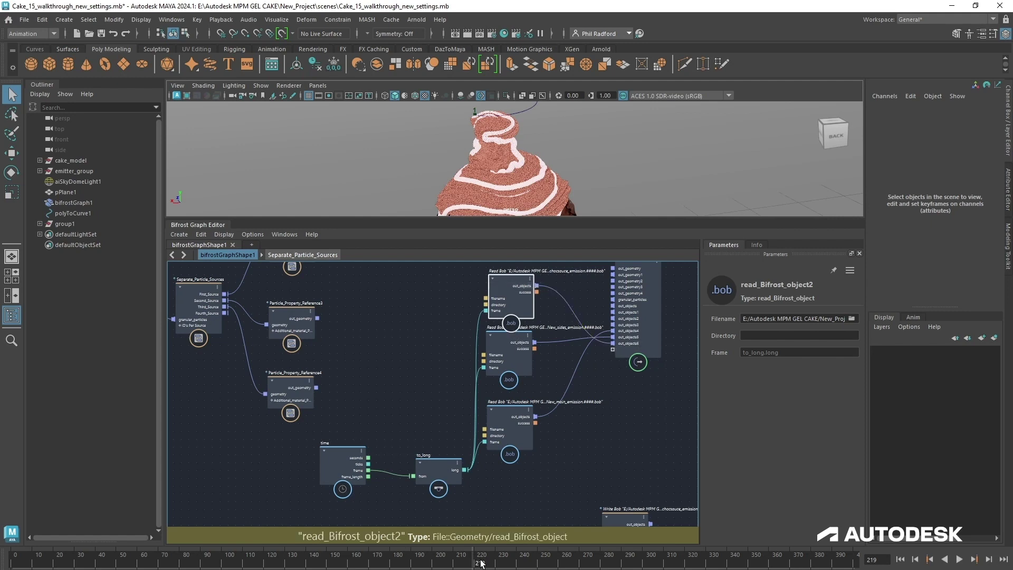
click(557, 564)
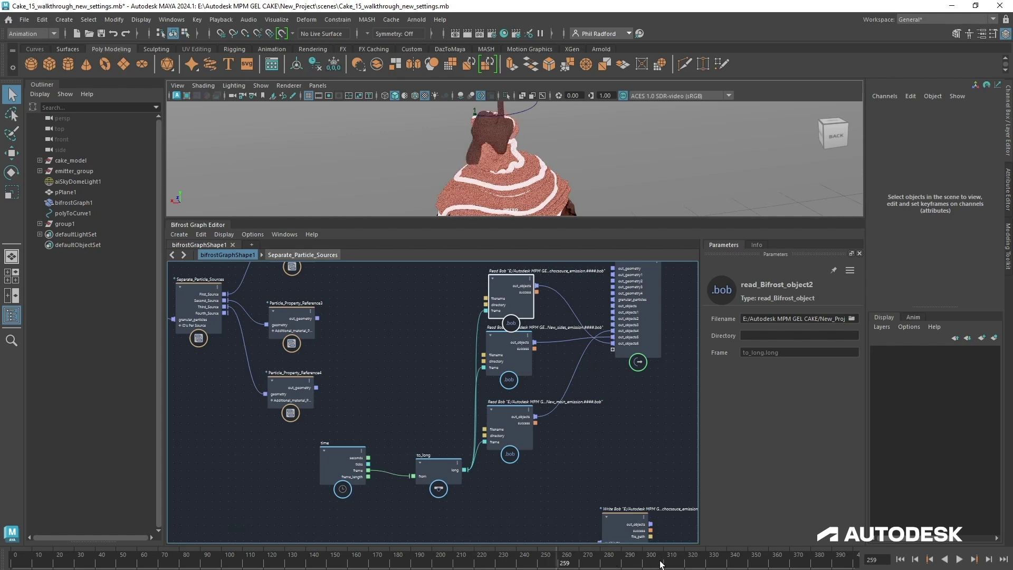
click(659, 563)
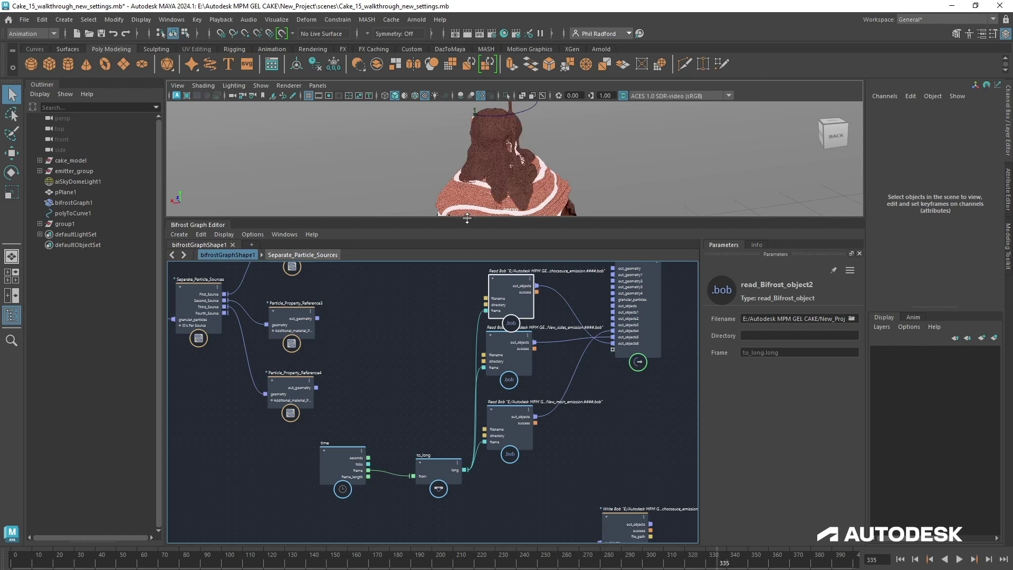
drag(435, 220, 436, 345)
alt+drag(627, 265, 663, 240)
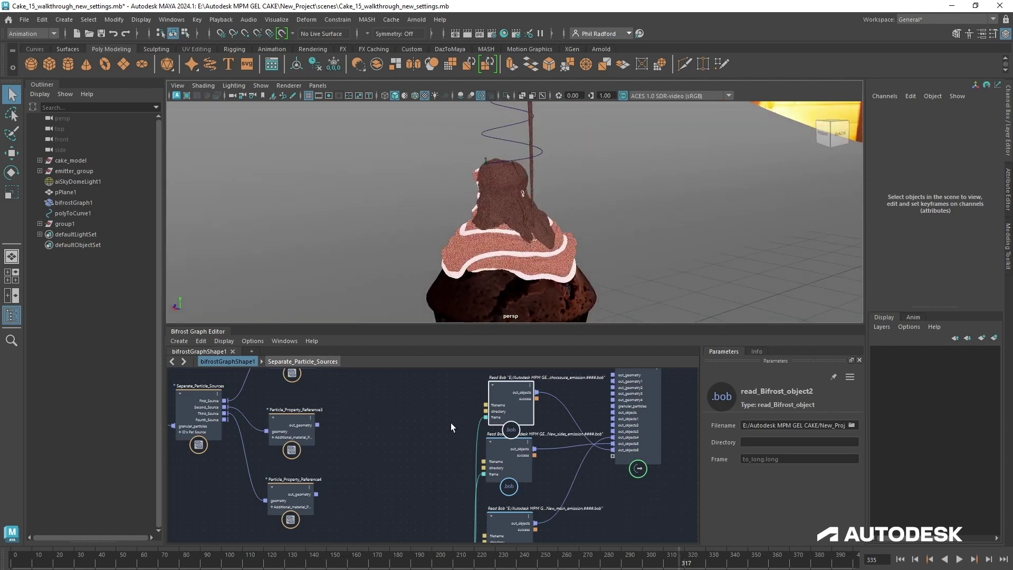
Tidy the graph nodes and enclose the upper emitter's source nodes in a labelled backdrop
alt+middle_drag(418, 448, 262, 475)
drag(499, 463, 580, 437)
middle_drag(305, 448, 343, 439)
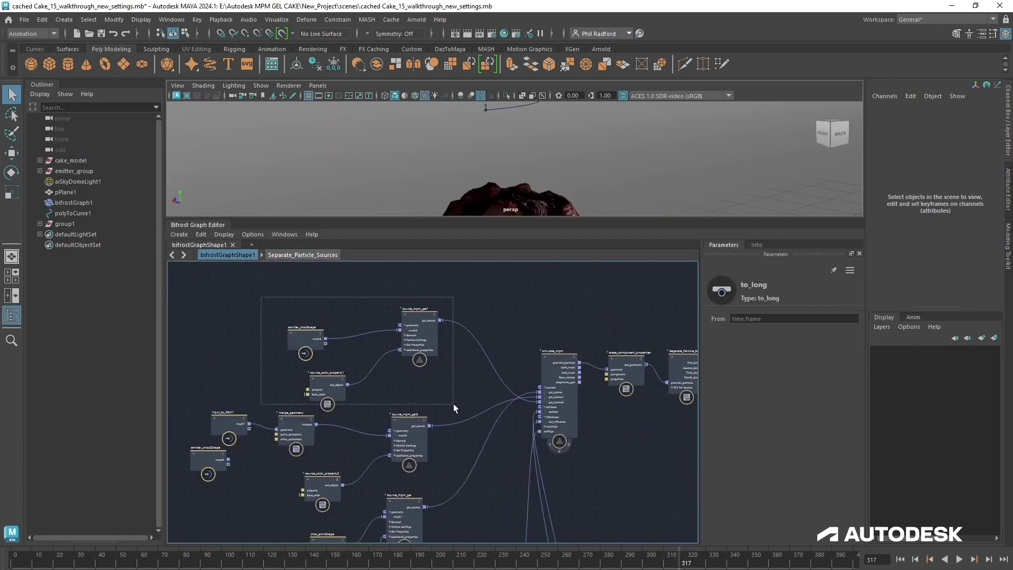
double_click(284, 277)
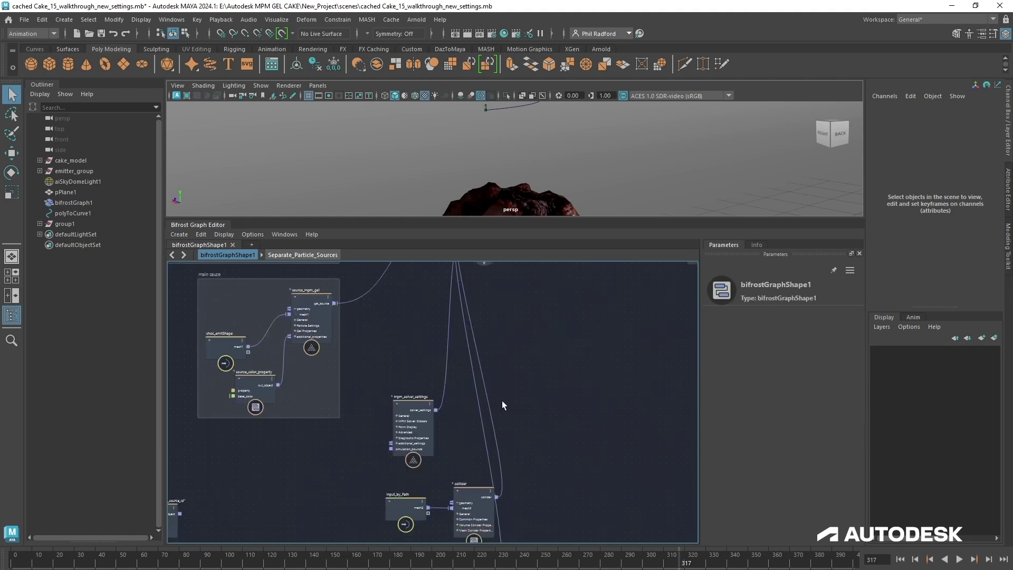
Add a backdrop around the collider and ground_plane_influence nodes and name it for the colliders
right_click(463, 432)
click(486, 446)
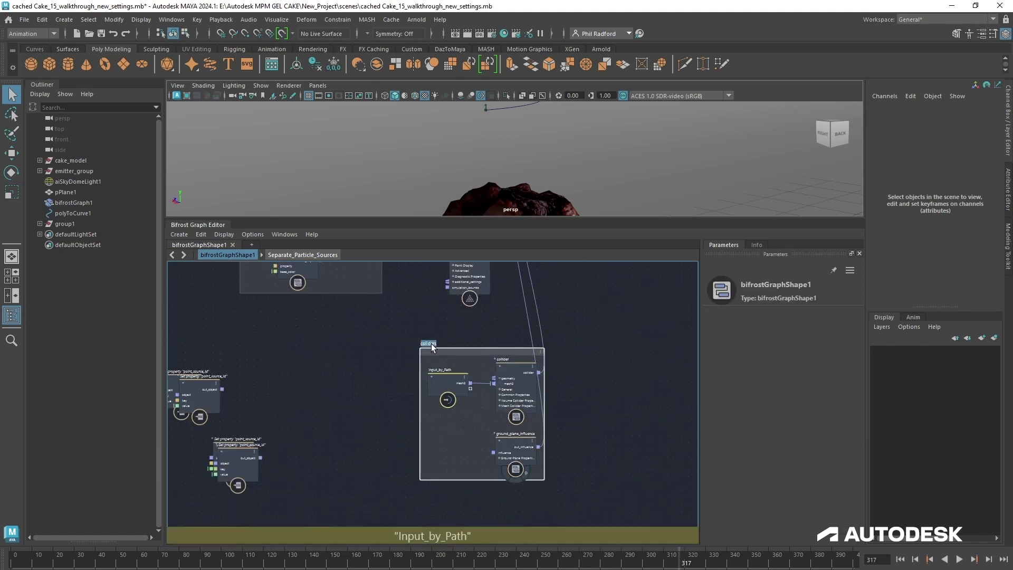
double_click(425, 340)
text(coll)
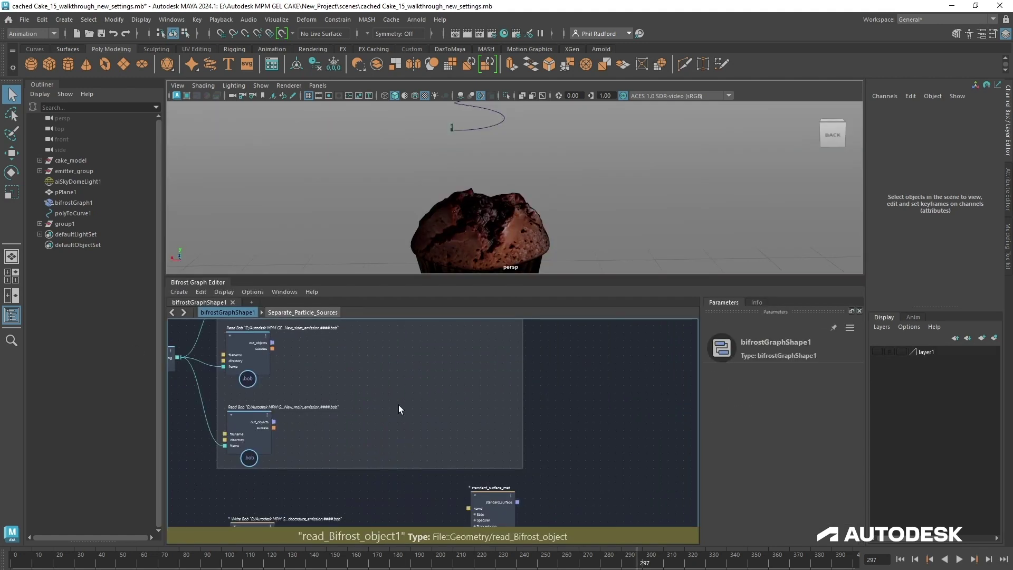
Add a points_to_level_set node beside the main emission read node
scroll(397, 404, up, 2)
middle_drag(398, 404, 430, 415)
key(Tab)
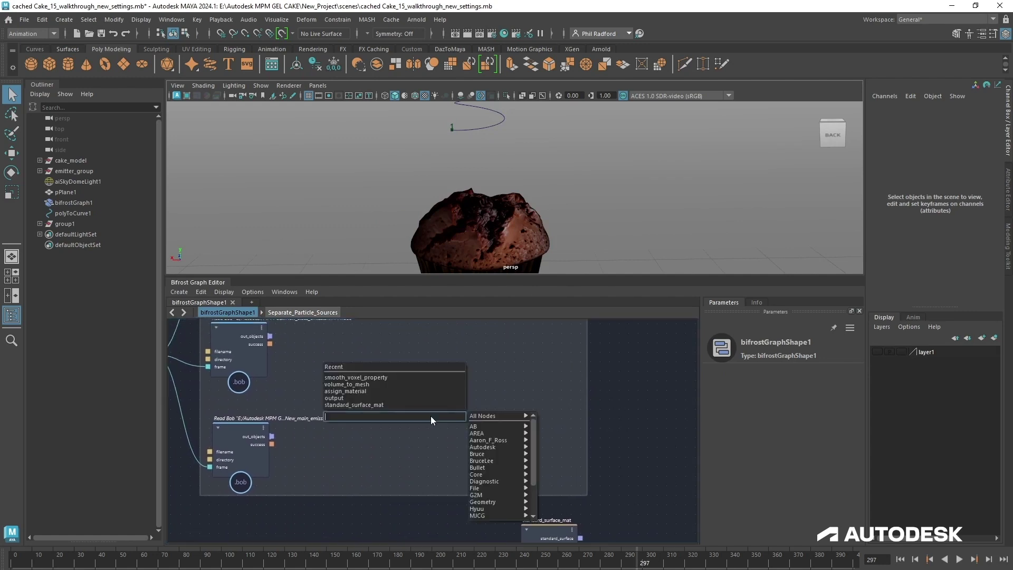
text(points)
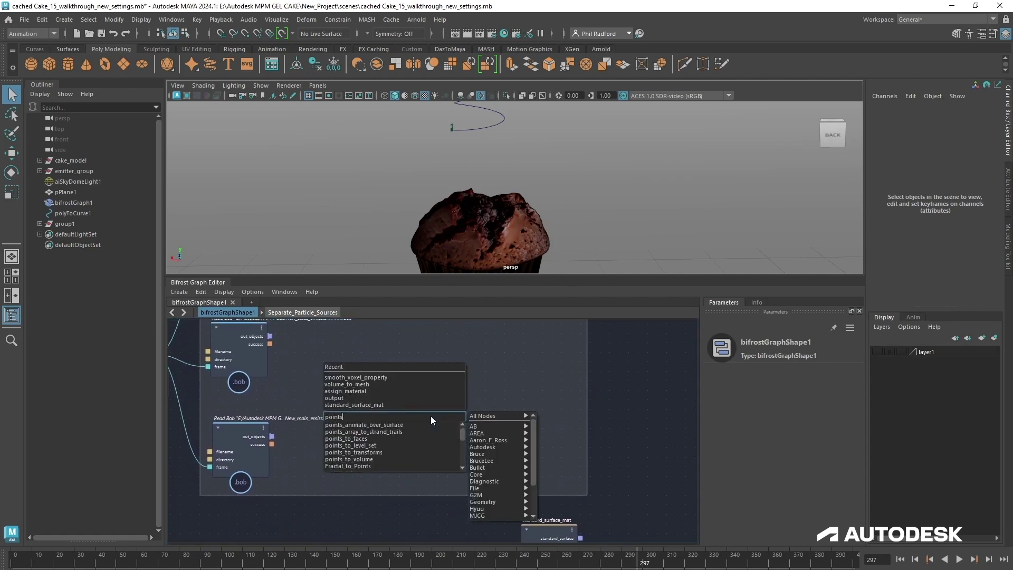
text(_to)
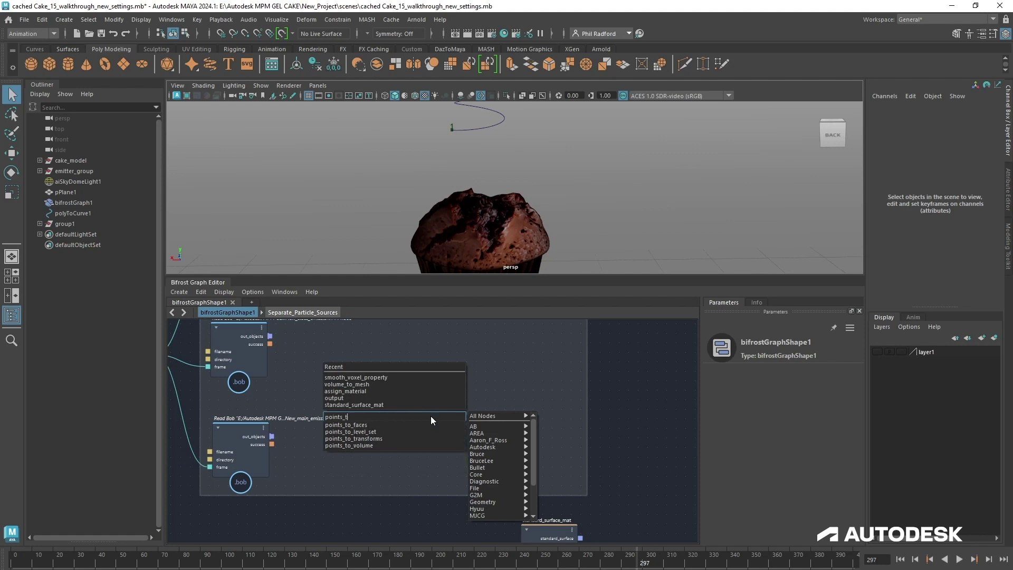
key(Down)
key(Down)
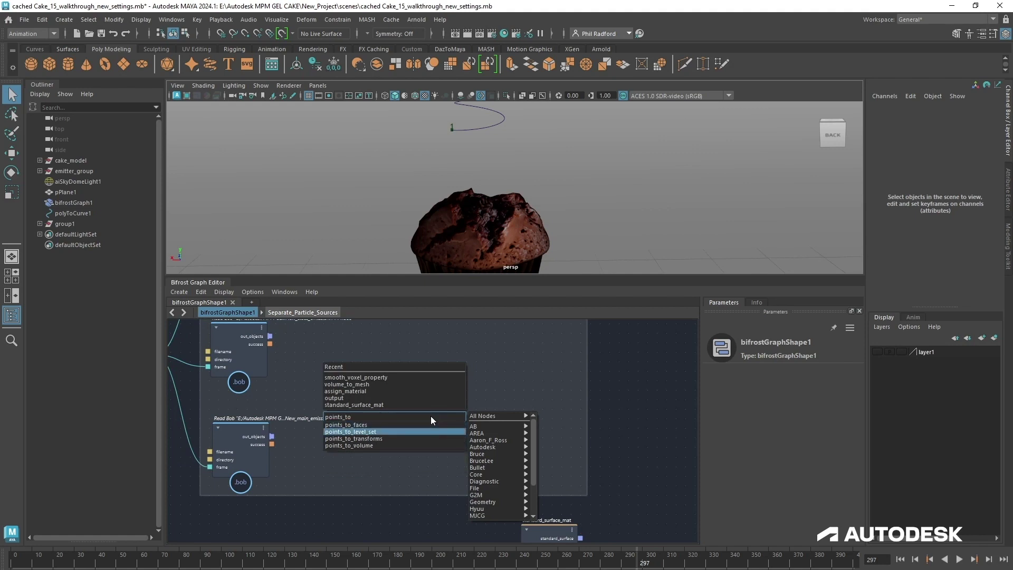
key(Return)
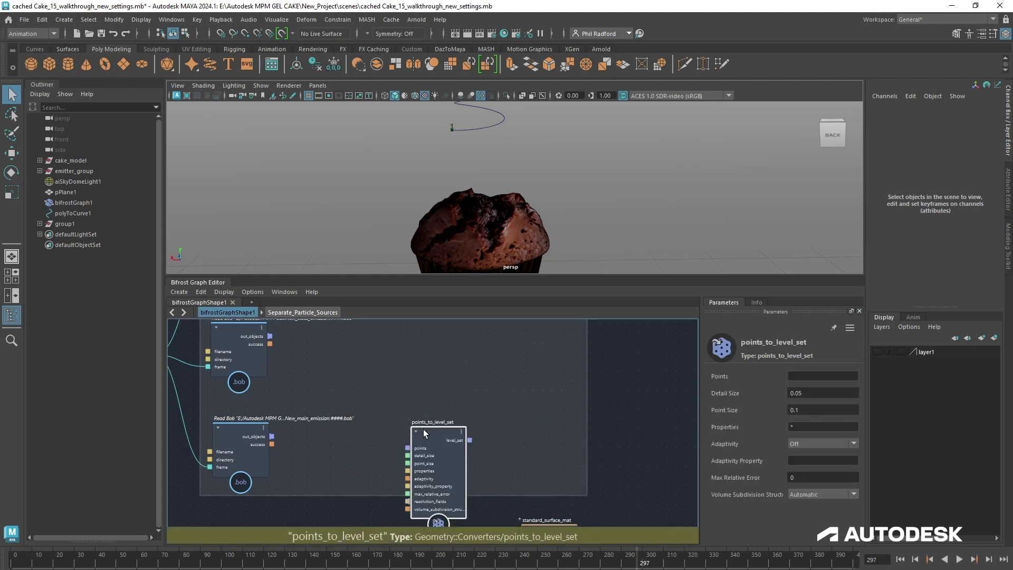
Connect the main emission read node's out_objects to the points input of points_to_level_set and place the two nodes close together
drag(423, 429, 403, 421)
drag(271, 437, 375, 423)
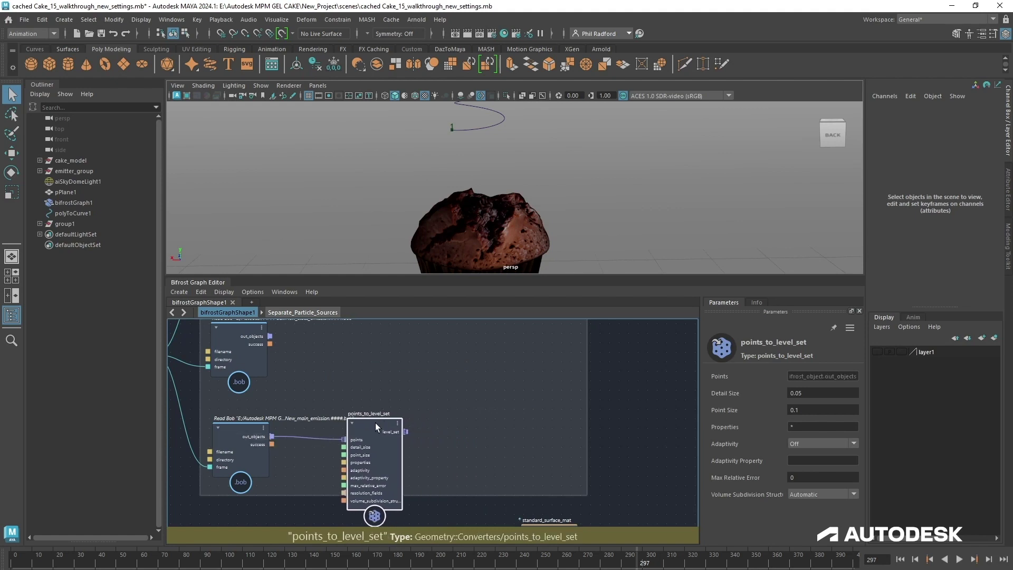
click(496, 452)
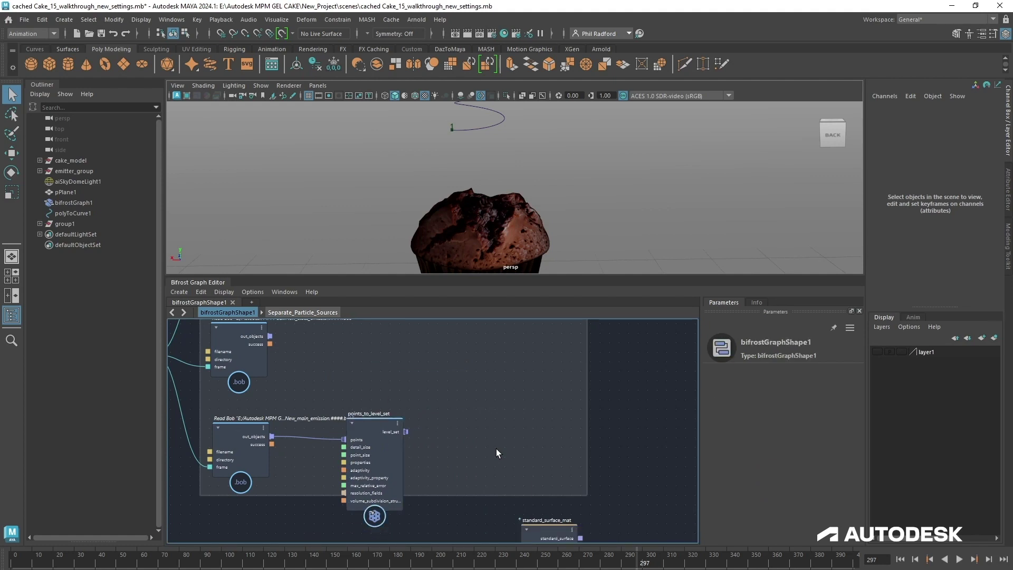
Add a smooth_voxel_property node after points_to_level_set
key(Tab)
text(smooth)
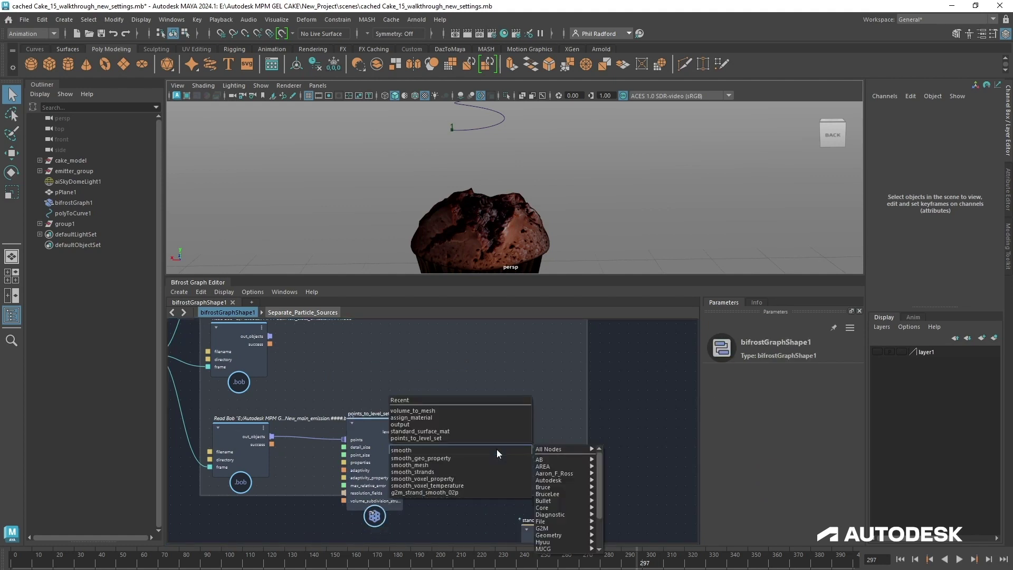
key(Down)
key(Down)
key(Down)
key(Down)
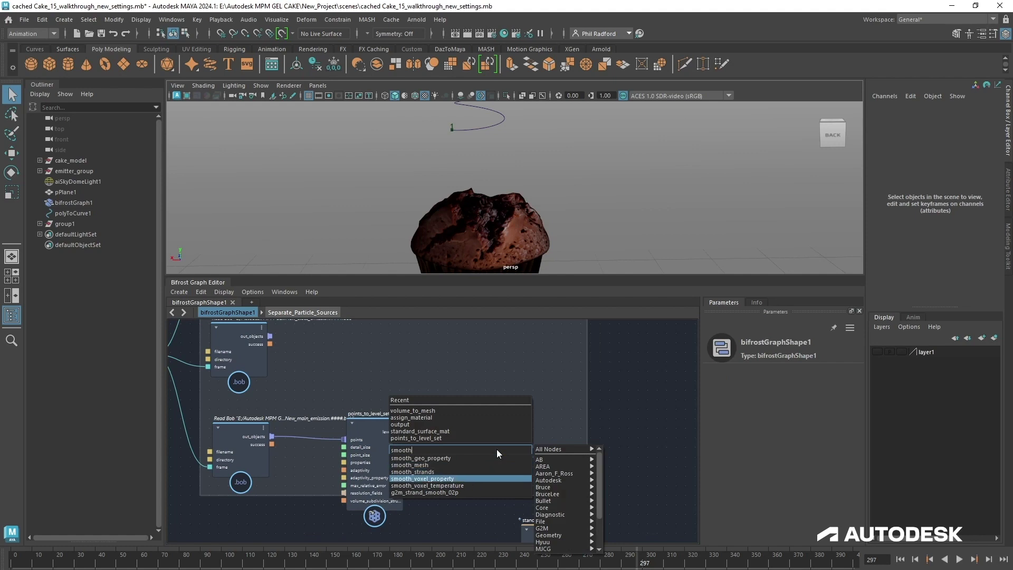
key(Return)
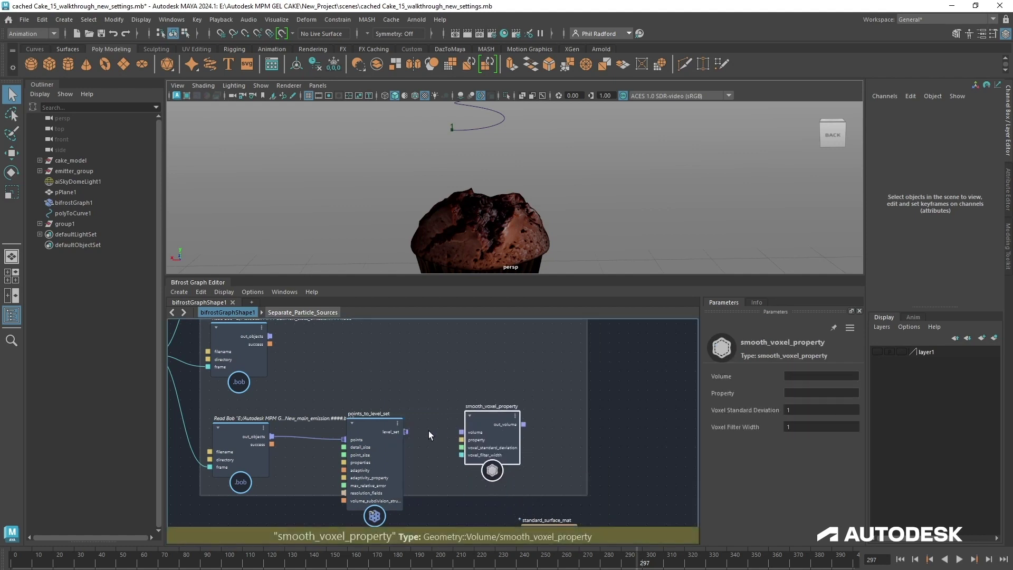
Connect the level_set output to the smooth_voxel_property node's volume input and move that node closer
drag(404, 431, 462, 433)
drag(475, 437, 480, 436)
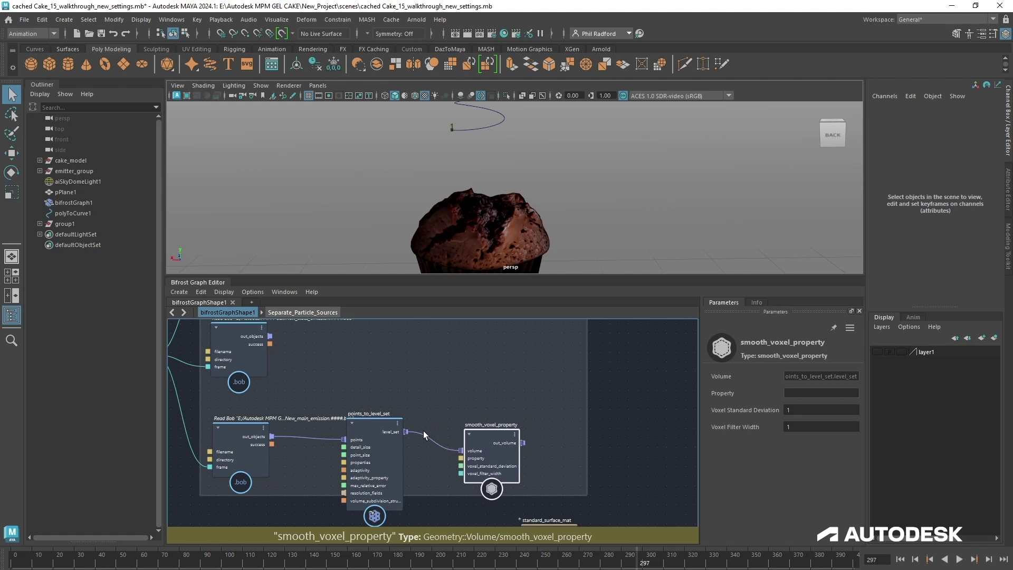
alt+middle_drag(503, 443, 455, 438)
drag(452, 428, 439, 425)
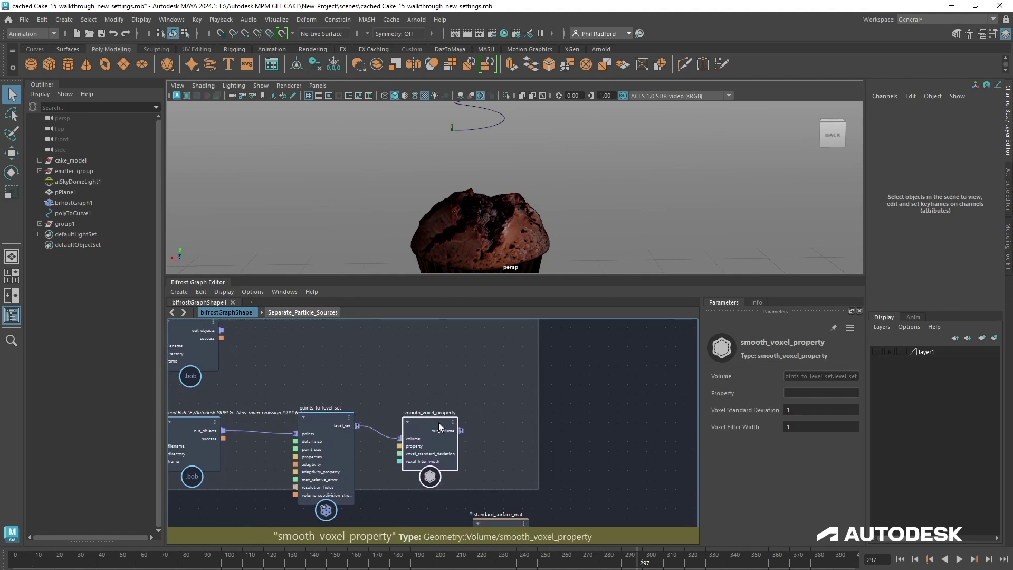
Reposition the two voxel nodes and set the smooth_voxel_property node's Property to voxel_signed_distance
scroll(440, 429, up, 1)
click(753, 301)
click(723, 302)
middle_drag(525, 376, 567, 353)
drag(364, 414, 351, 403)
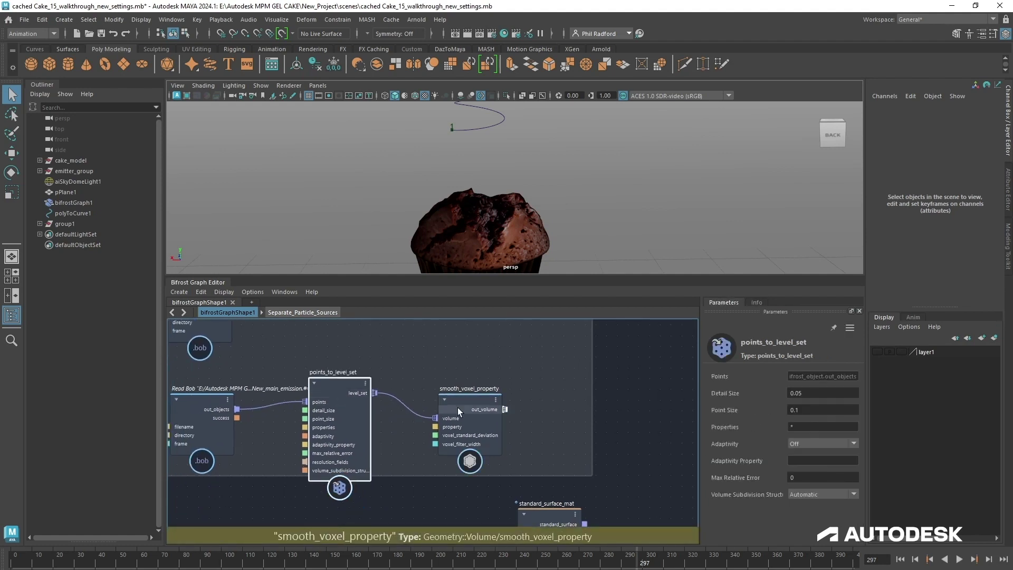
drag(457, 407, 445, 404)
click(797, 392)
text(v)
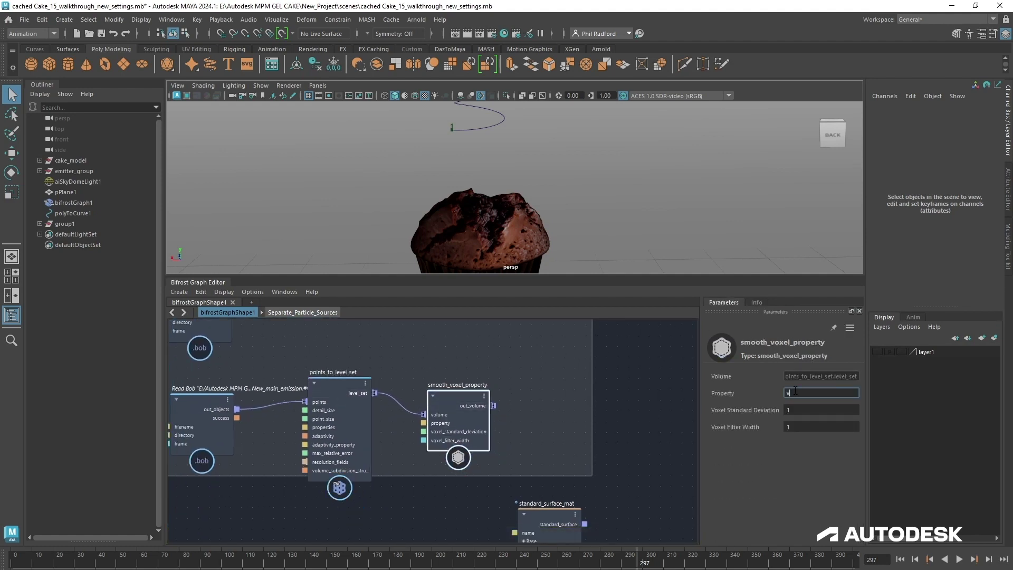
text(oxel_signed)
Chain volume_to_mesh and assign_material nodes after smooth_voxel_property, feeding the meshes output into the geometry input
middle_drag(520, 415, 460, 418)
scroll(469, 420, up, 2)
scroll(472, 421, down, 3)
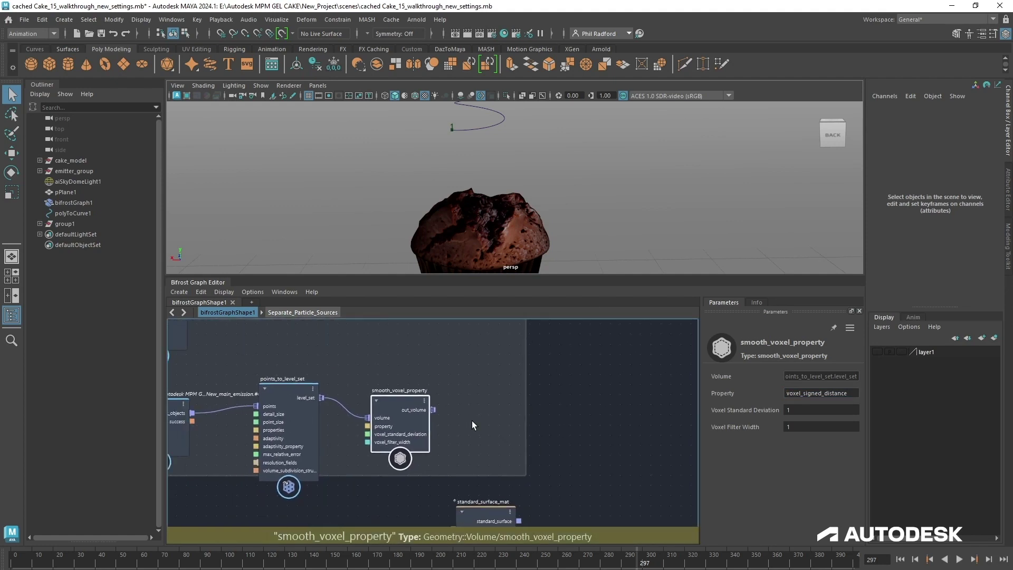
scroll(477, 421, down, 1)
key(Tab)
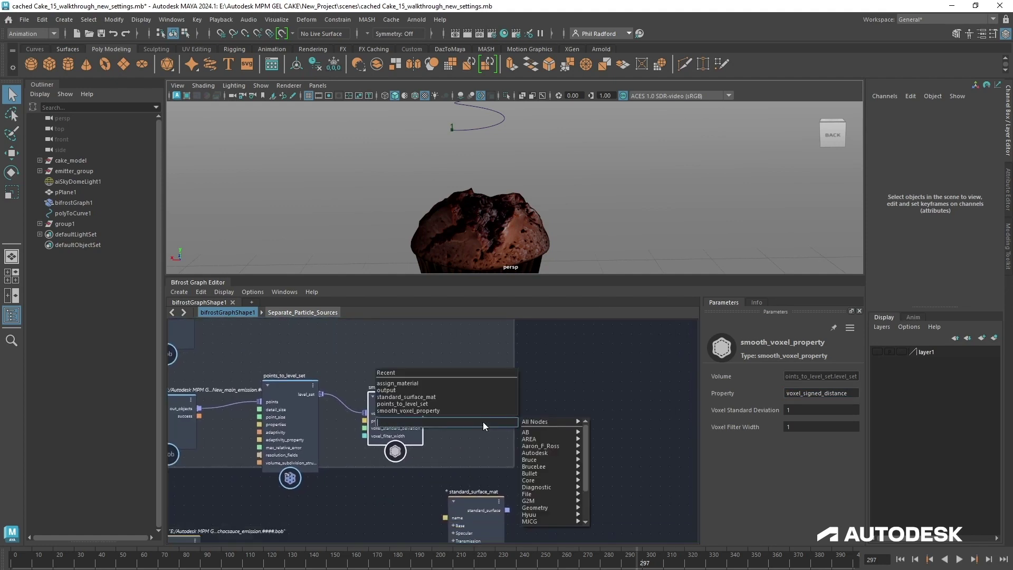
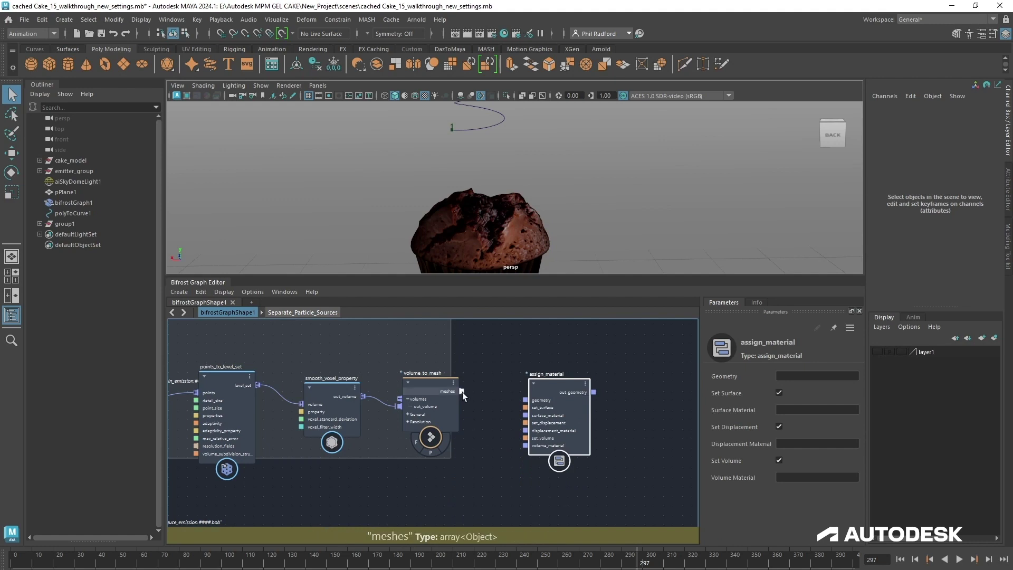
drag(461, 391, 499, 465)
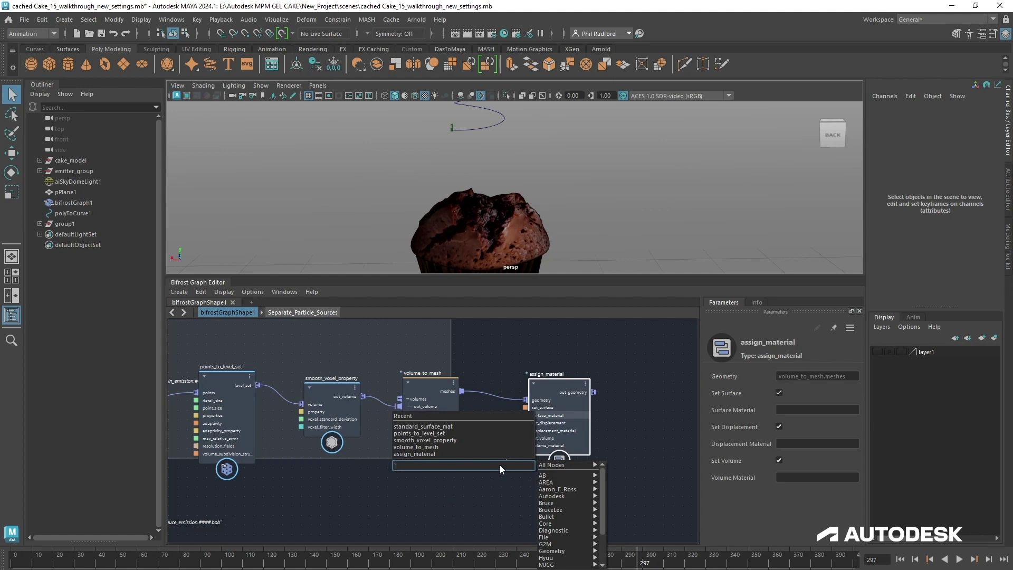
Add a standard_surface_mat node below the chain and connect it to the surface_material input of assign_material
text(stan)
click(499, 475)
drag(505, 485, 470, 471)
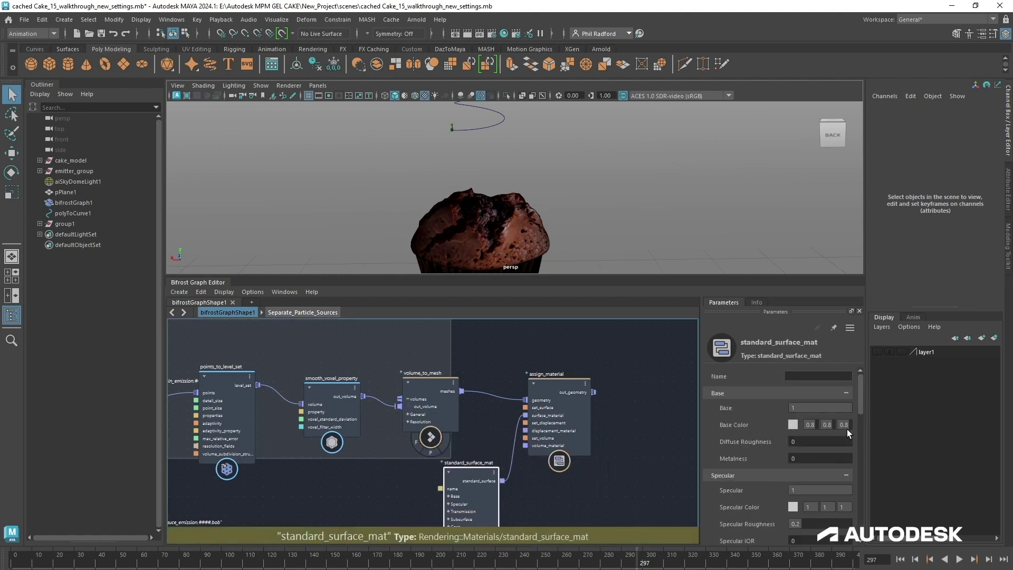
Set the standard_surface_mat base color to the reddish-brown 0.45, 0.21, 0.12 and nudge the node aside
click(792, 425)
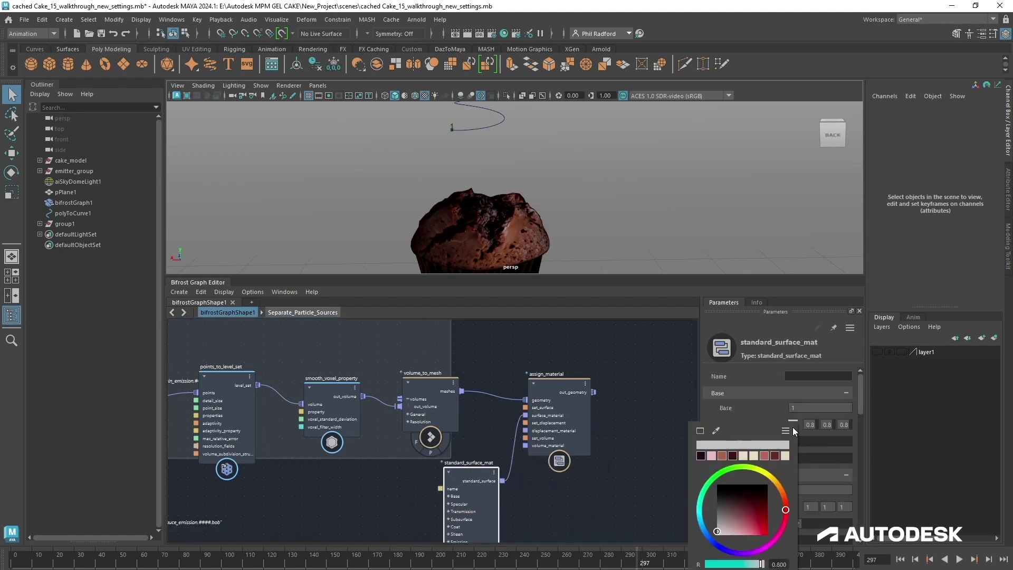
click(722, 456)
drag(470, 480, 461, 483)
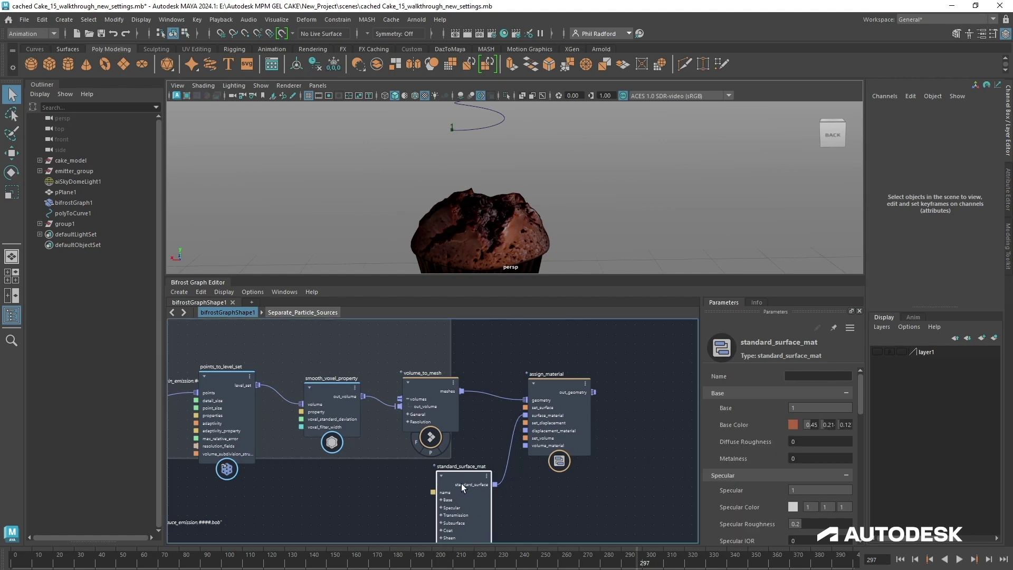
Move the output node closer to the mesh chain and connect assign_material's out_geometry to it
alt+middle_drag(606, 465, 539, 468)
scroll(592, 467, down, 3)
scroll(592, 466, up, 1)
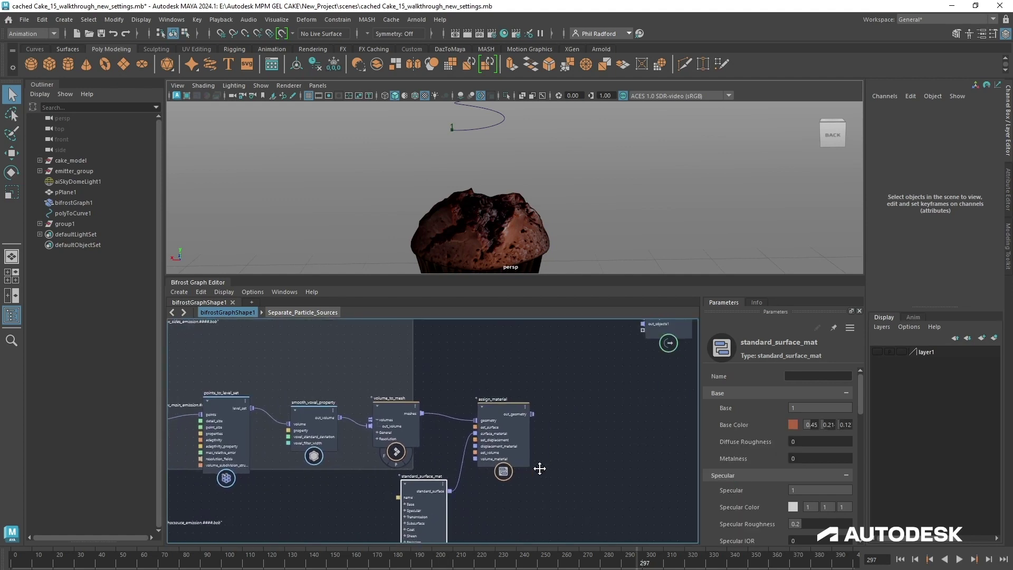
drag(673, 342, 628, 403)
scroll(593, 432, up, 2)
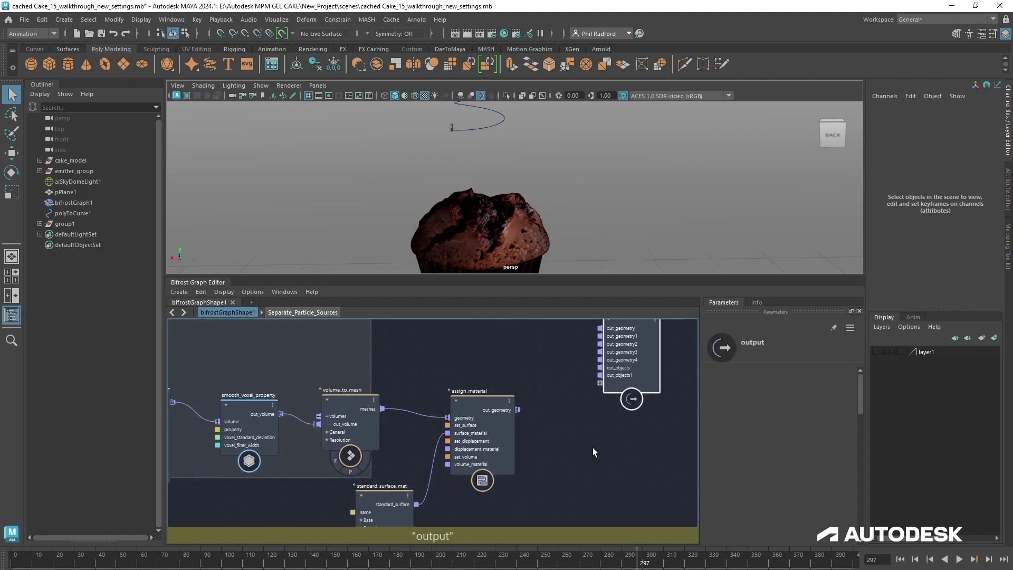
alt+middle_drag(569, 432, 626, 421)
scroll(622, 417, down, 2)
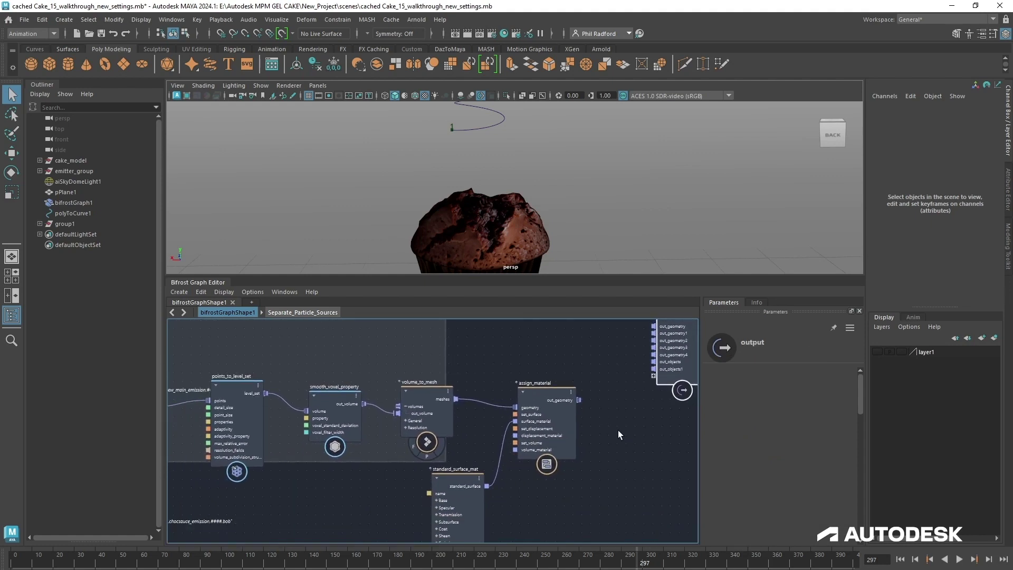
drag(578, 400, 666, 381)
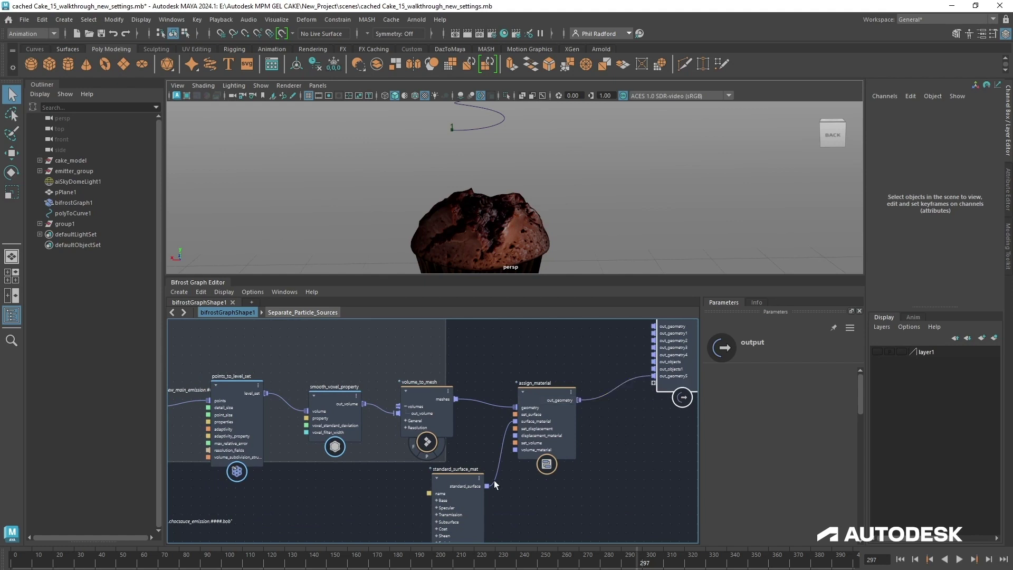
Connect the main emission read node's out_objects directly to the graph output and inspect the particles on the cake up close
alt+middle_drag(258, 488, 481, 462)
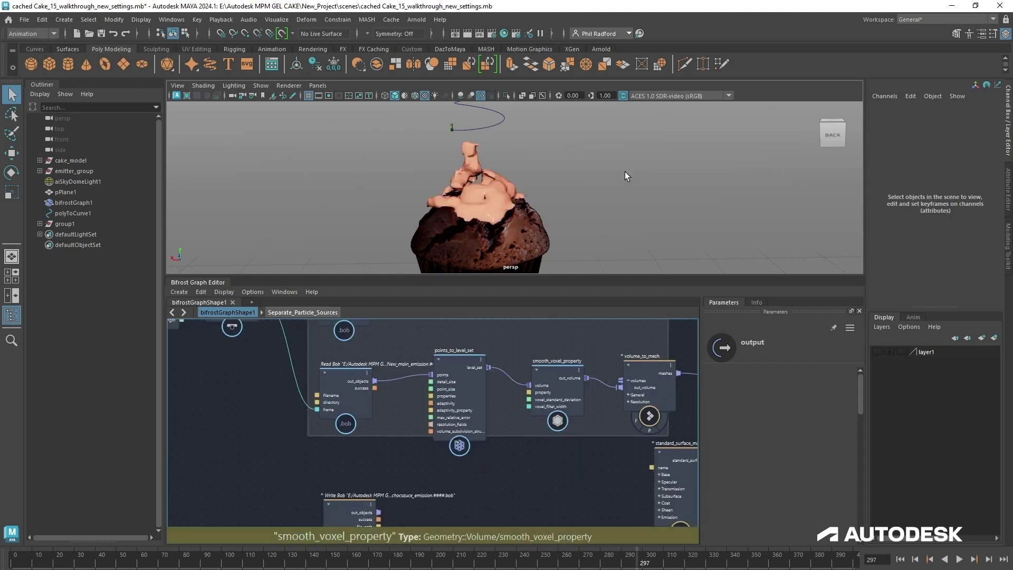
middle_drag(575, 445, 377, 501)
scroll(492, 483, down, 1)
scroll(400, 485, up, 2)
scroll(377, 501, down, 1)
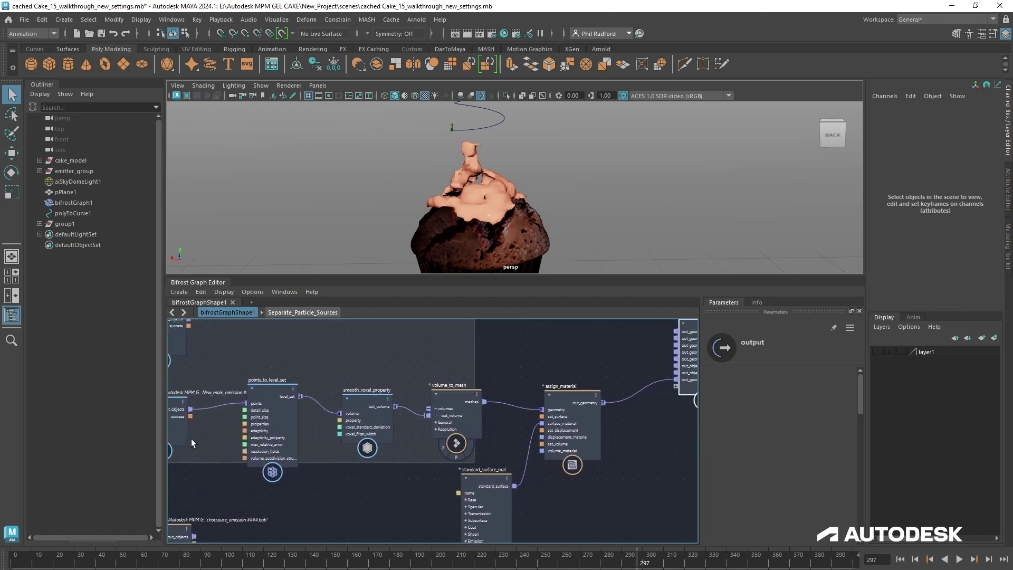
mouse_move(190, 416)
drag(190, 409, 676, 385)
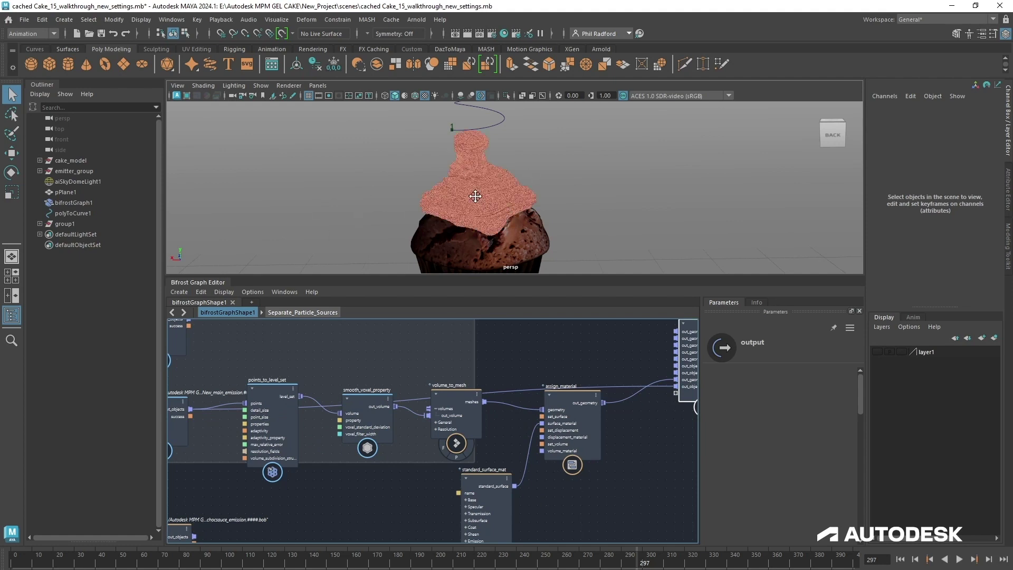
alt+right_drag(496, 202, 567, 219)
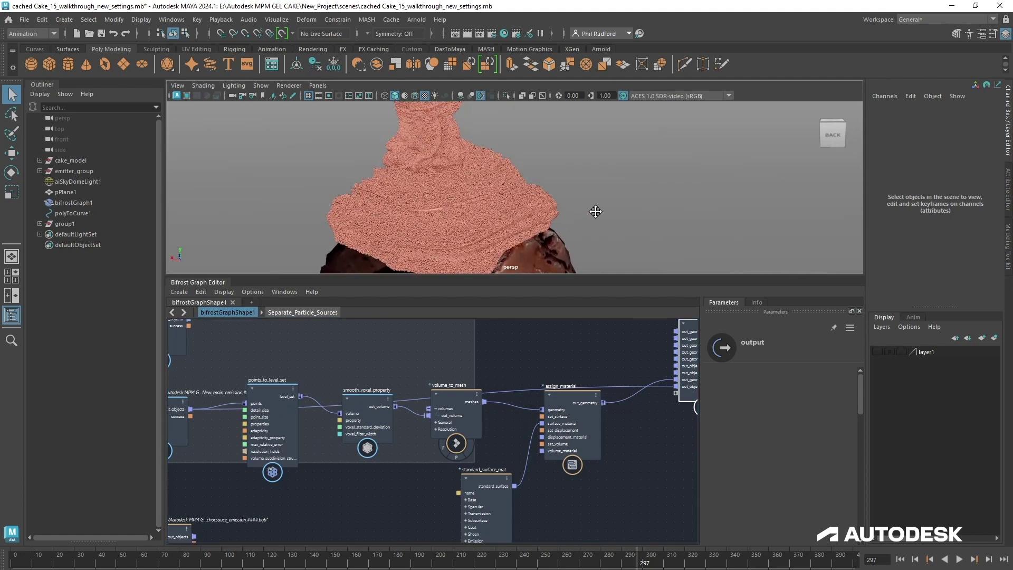
alt+middle_drag(595, 212, 626, 206)
alt+drag(606, 220, 616, 200)
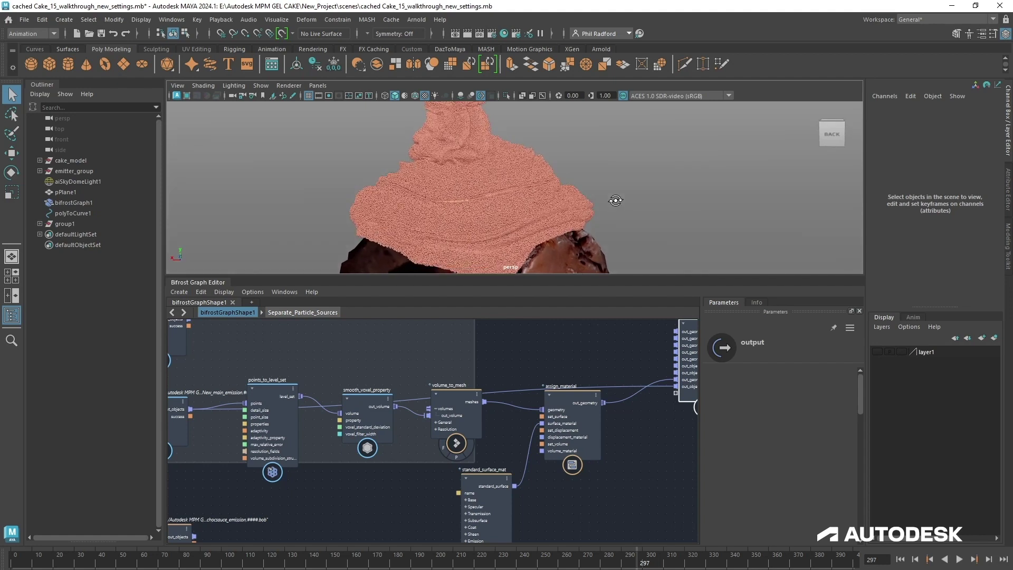
Nudge the points_to_level_set node aside, set its Detail Size to 0.01 and inspect the frosting mesh
drag(280, 391, 289, 423)
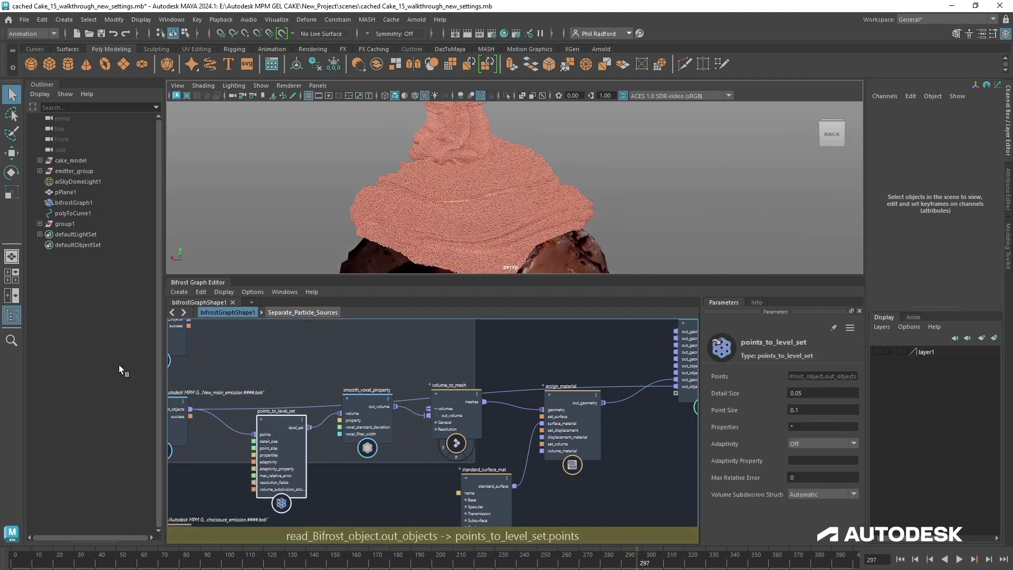
click(807, 392)
click(801, 393)
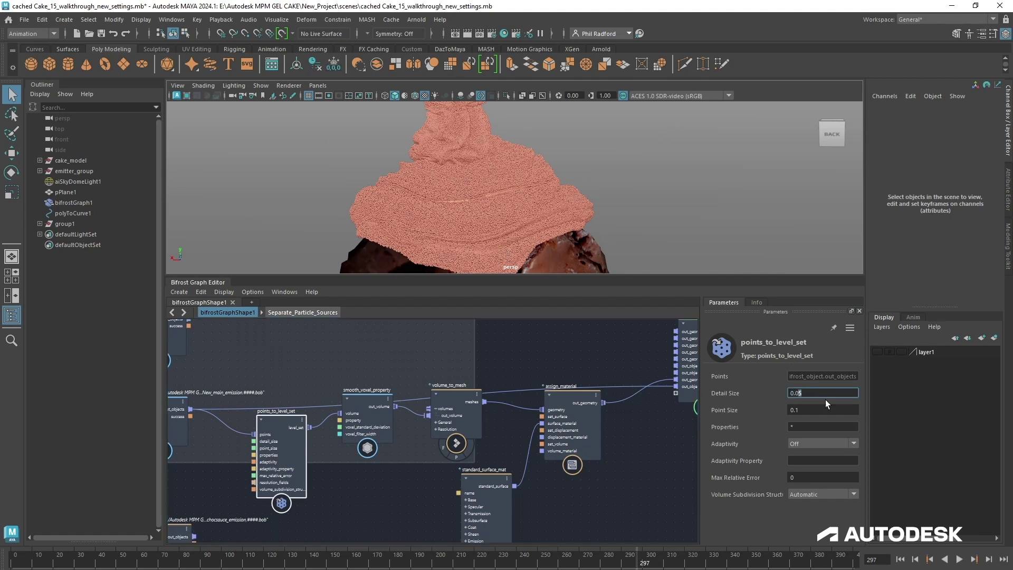
text(1)
key(Return)
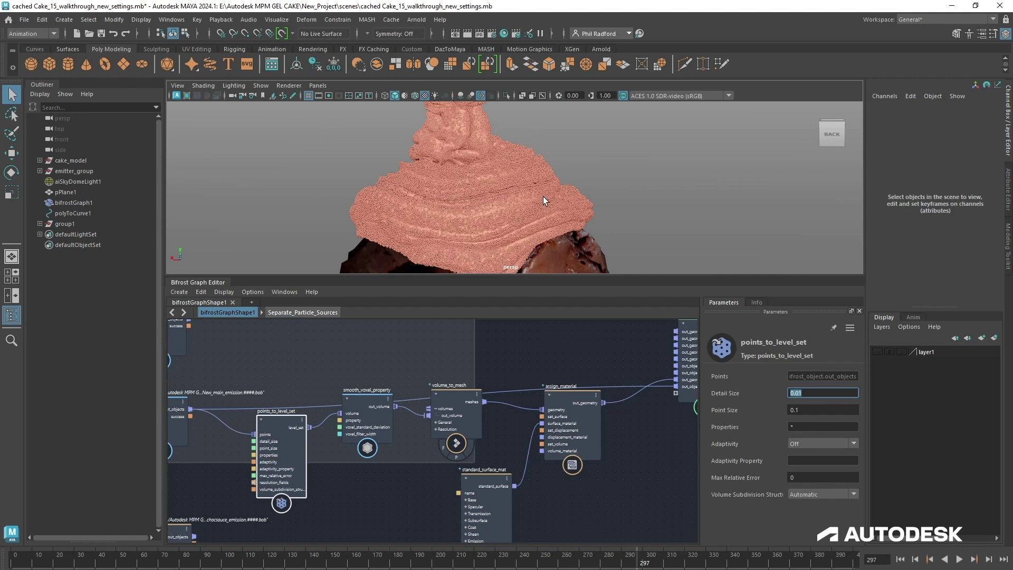
alt+right_drag(482, 245, 580, 213)
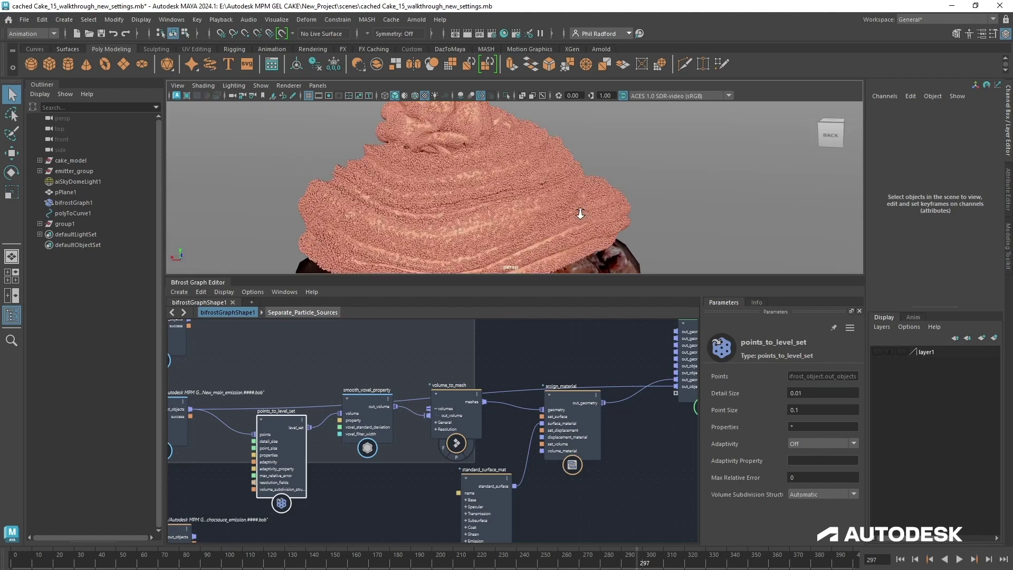
alt+drag(581, 213, 596, 196)
Set the points_to_level_set Detail Size to 0.008 and check the mesh surface
click(804, 393)
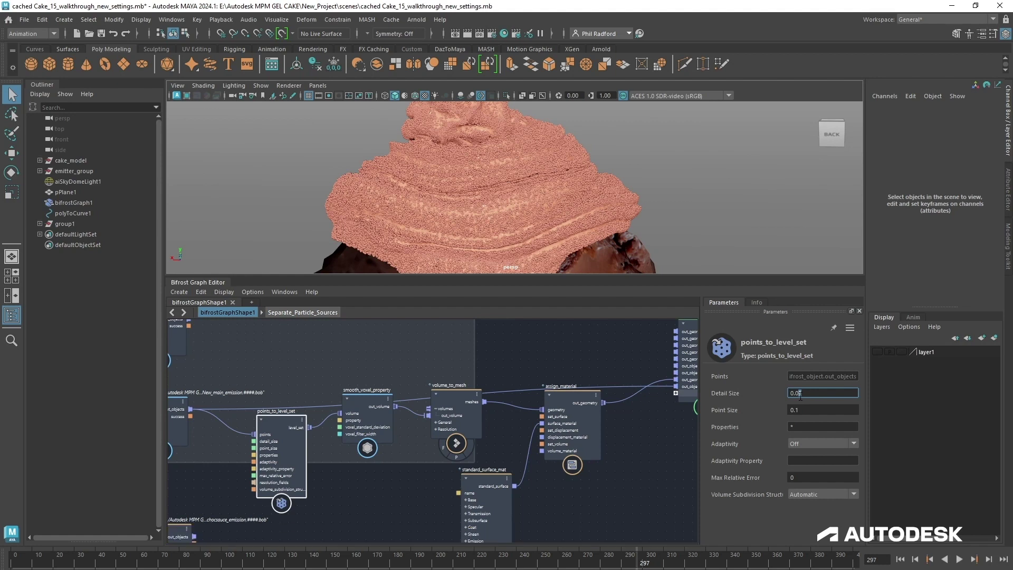
text(03)
key(Return)
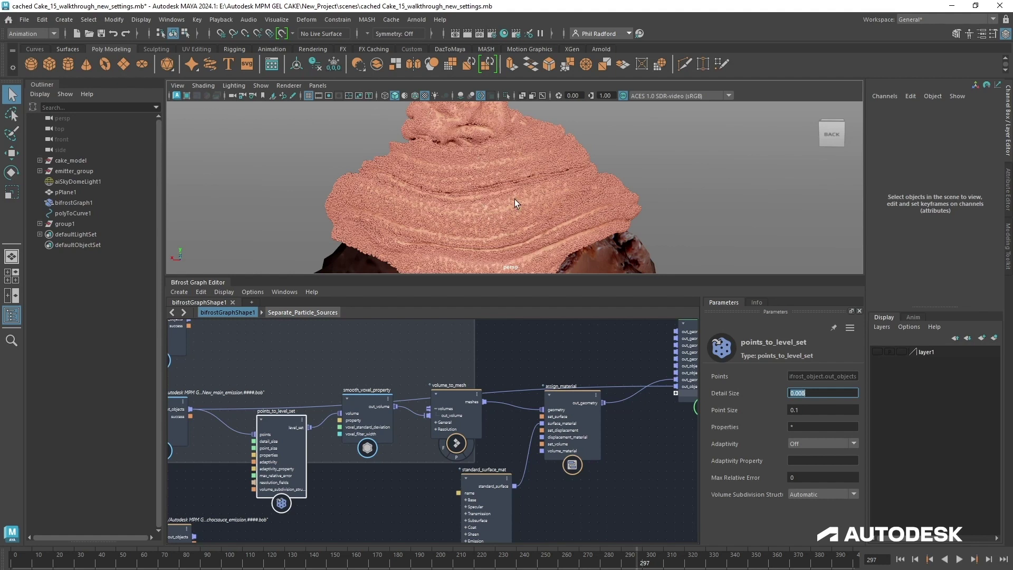
alt+drag(486, 205, 519, 212)
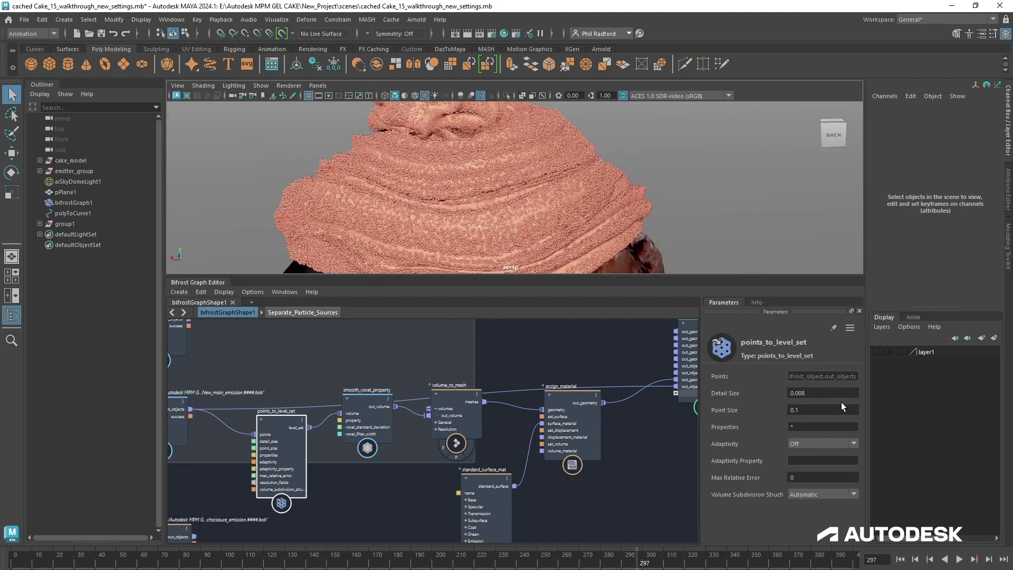
Refine the points_to_level_set Detail Size to 0.007 and inspect the frosting from several angles
click(803, 393)
key(BackSpace)
text(7)
key(Return)
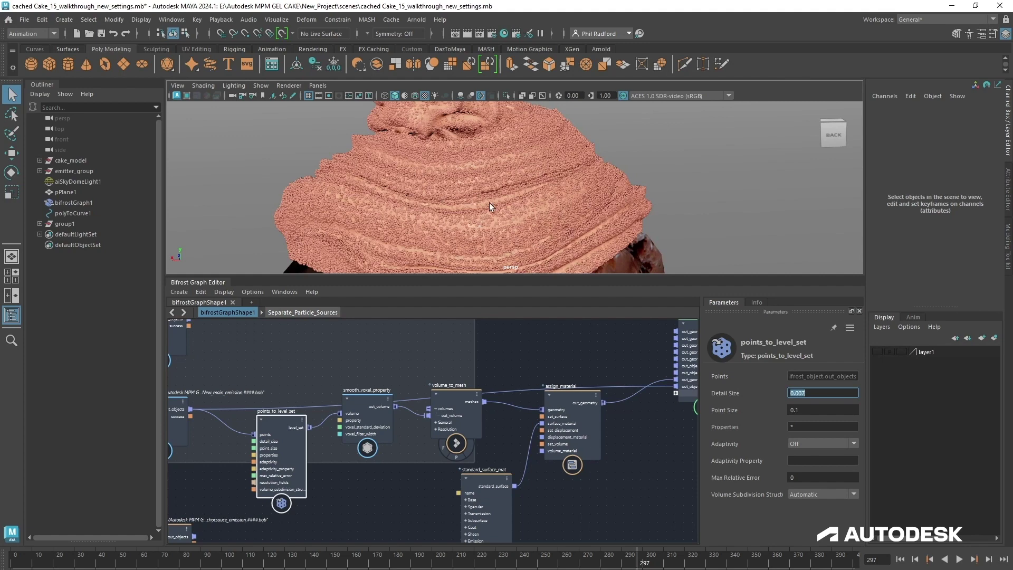
alt+drag(502, 211, 511, 212)
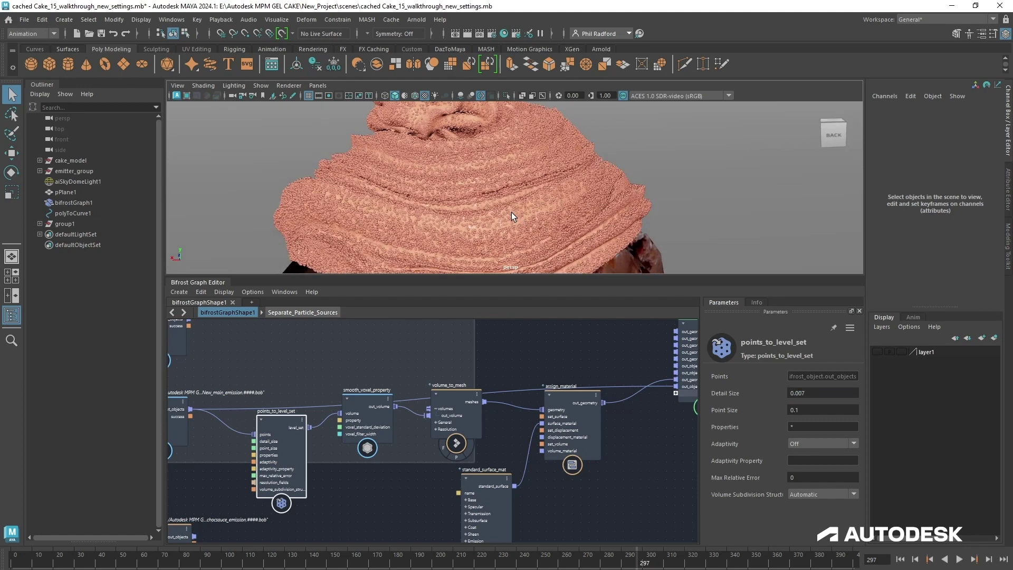
alt+right_drag(650, 210, 602, 192)
alt+drag(601, 192, 556, 195)
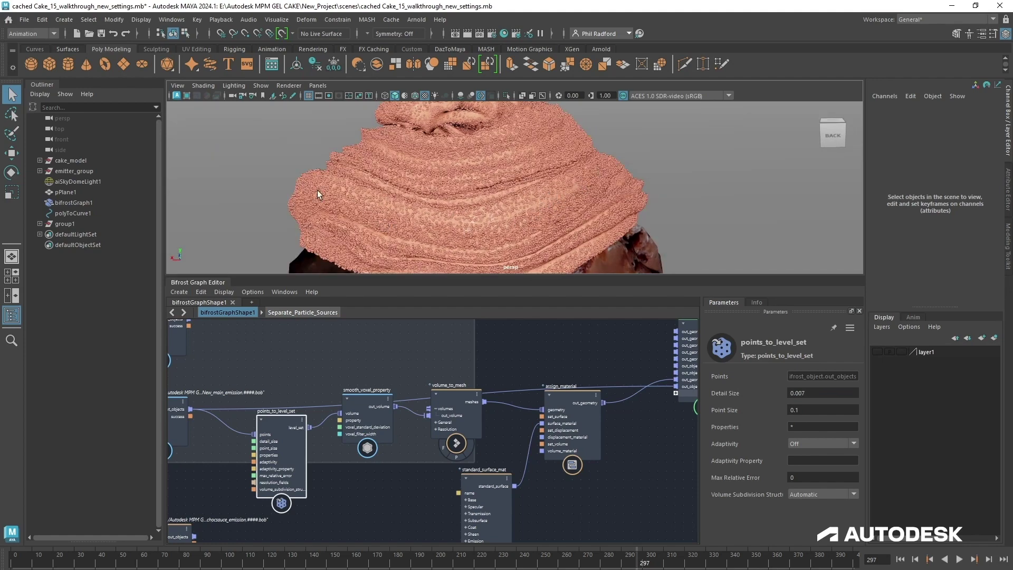
alt+drag(457, 201, 457, 199)
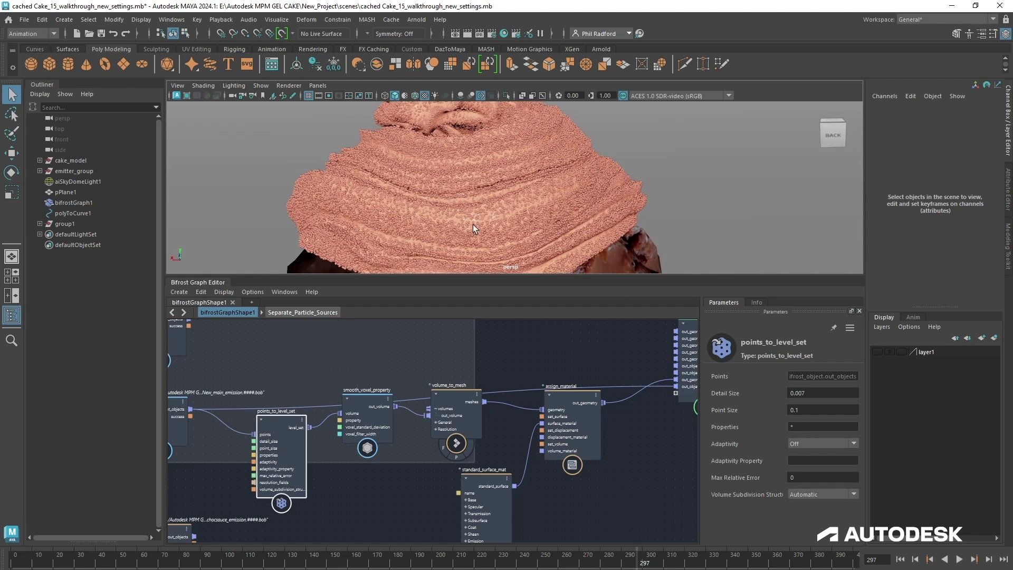
mouse_move(542, 195)
alt+mouse_down()
mouse_move(617, 198)
mouse_move(501, 204)
mouse_move(543, 198)
alt+mouse_up()
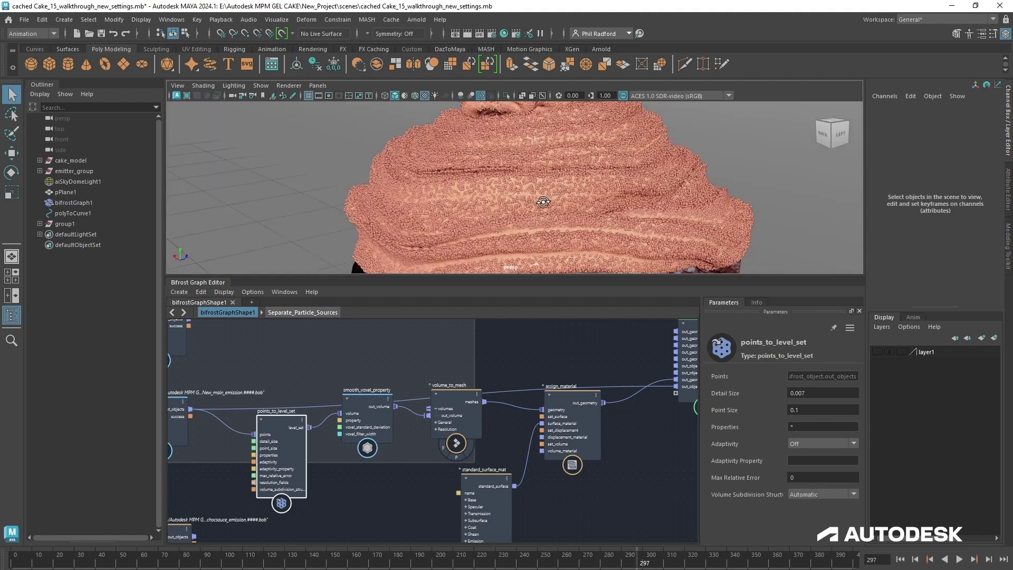
mouse_move(812, 395)
mouse_down()
mouse_move(790, 394)
mouse_move(803, 394)
mouse_up()
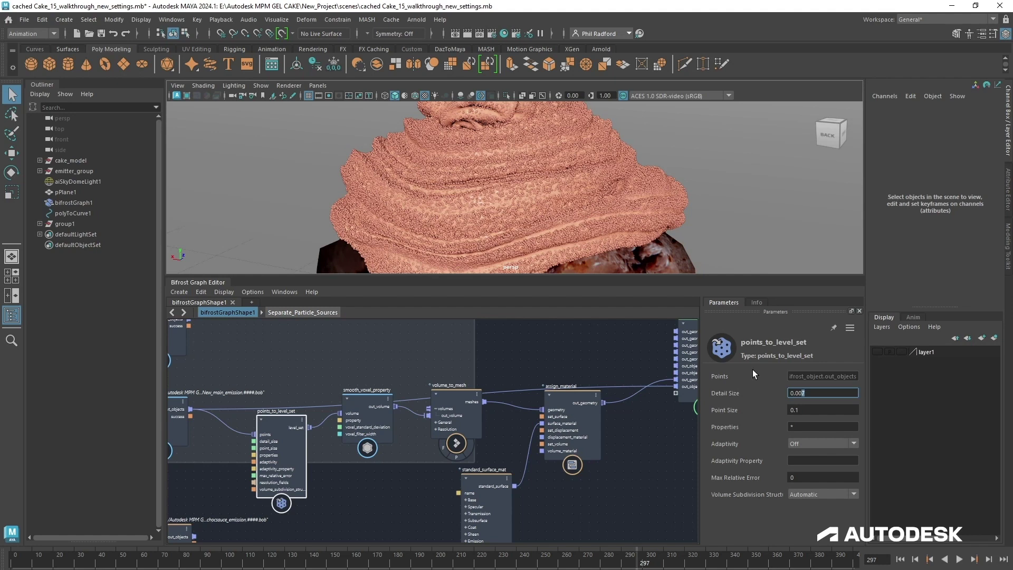
Nudge the volume_to_mesh node aside and set its Level Set Threshold to 0.003
click(462, 402)
drag(467, 406, 470, 412)
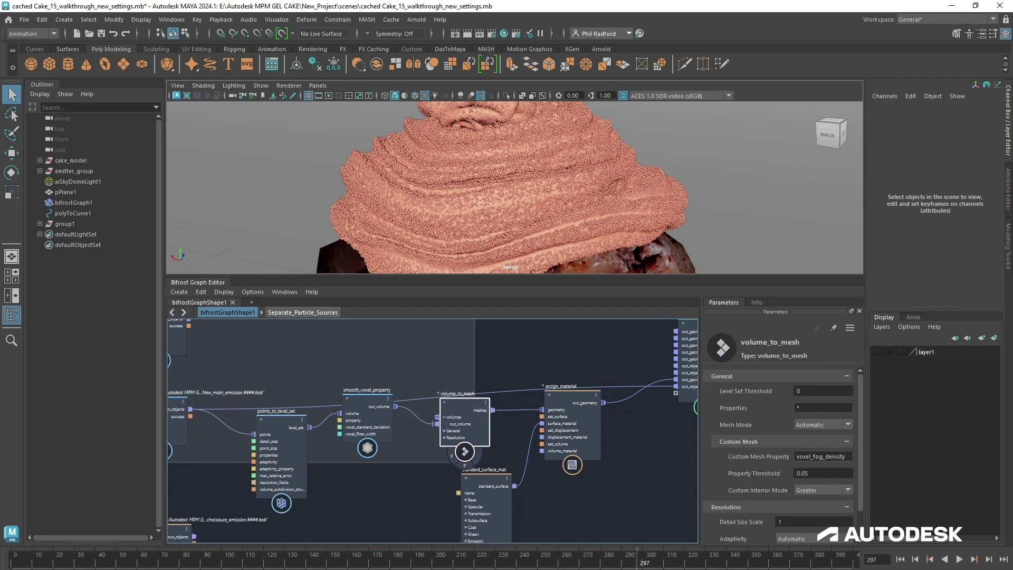
drag(474, 404, 479, 403)
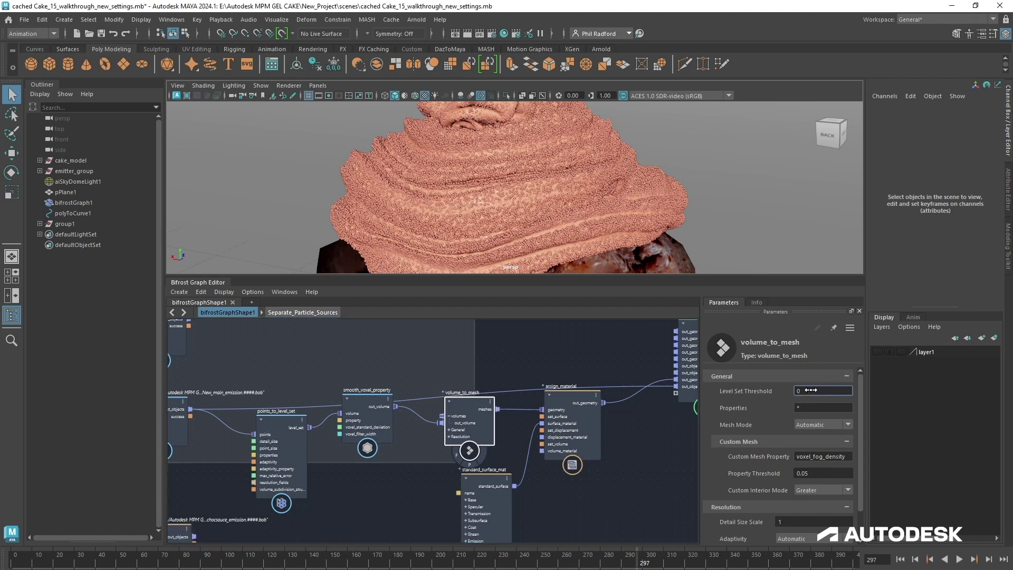
click(810, 390)
text(0.003)
key(Return)
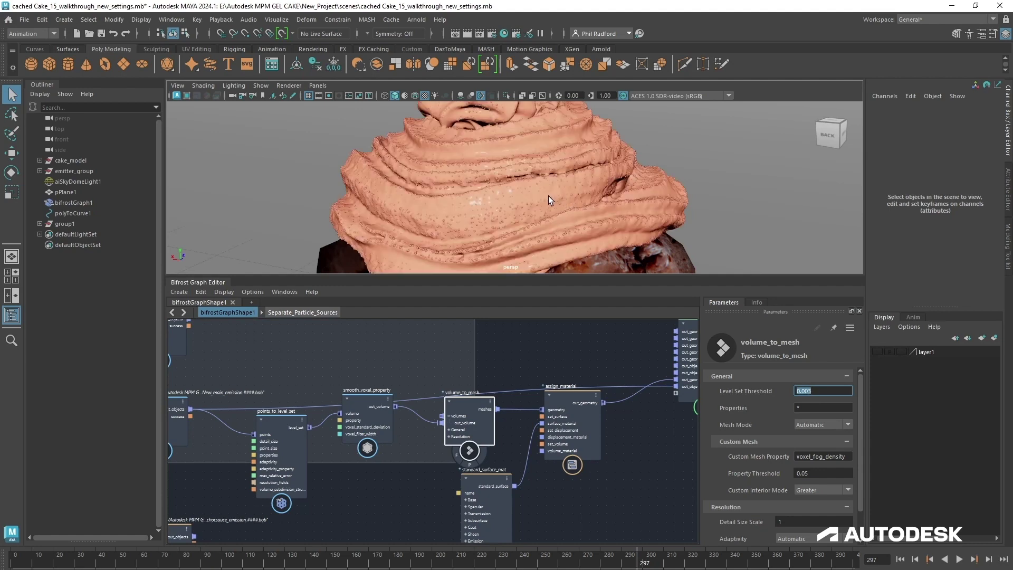
alt+drag(549, 195, 563, 199)
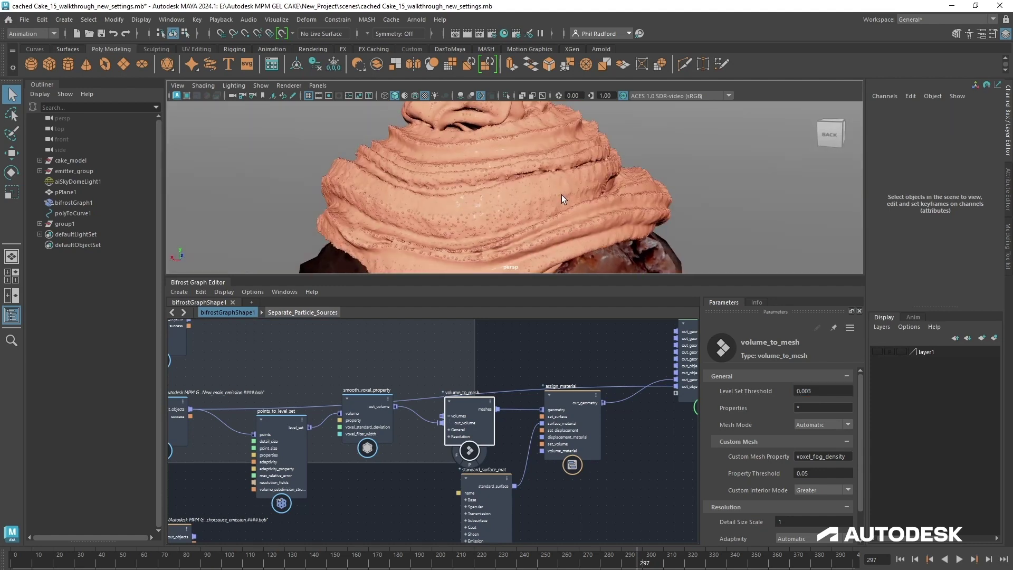
Show wireframe on shaded and examine the frosting's mesh density up close
click(575, 191)
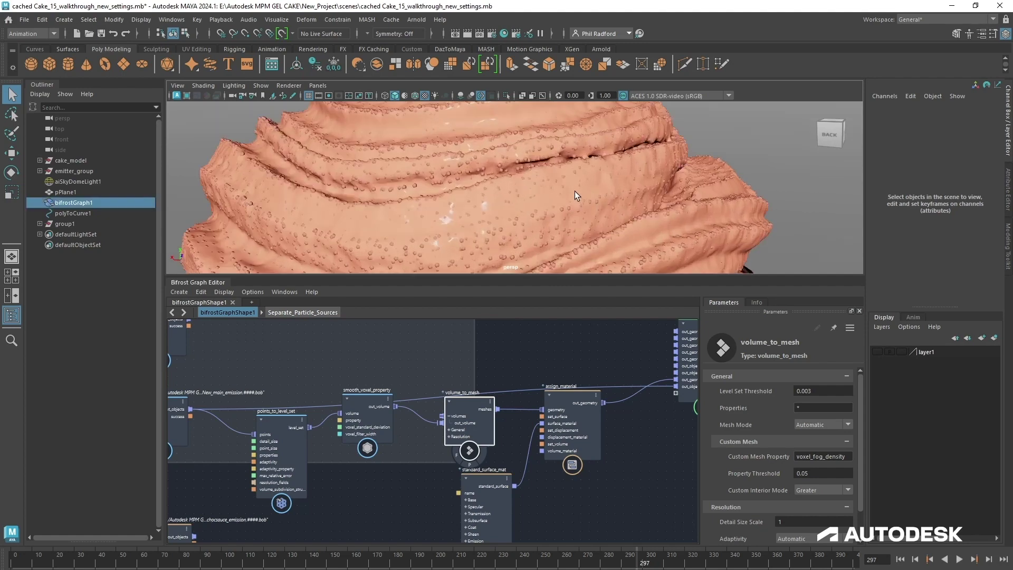
click(416, 95)
click(744, 139)
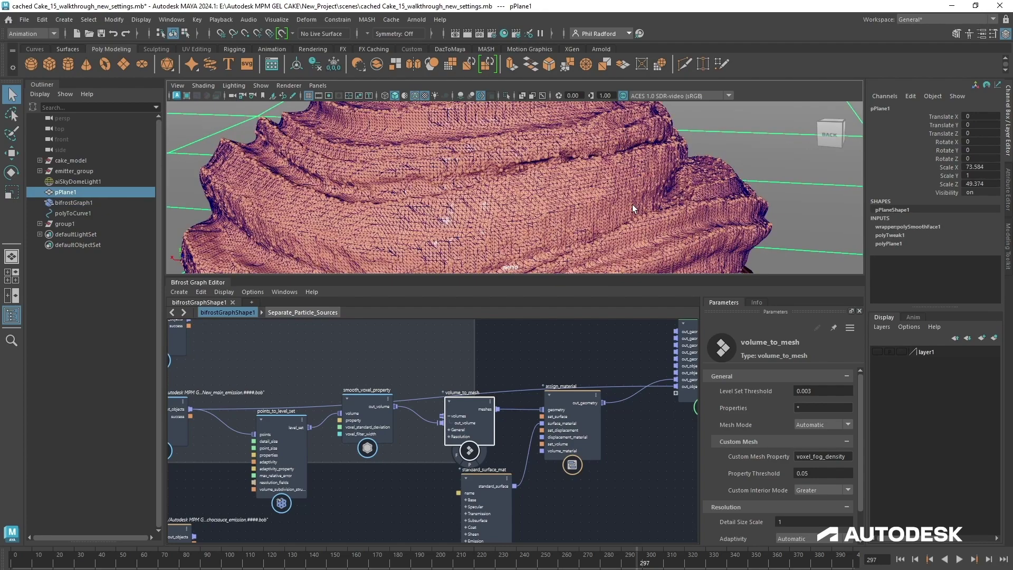
alt+drag(633, 202, 551, 219)
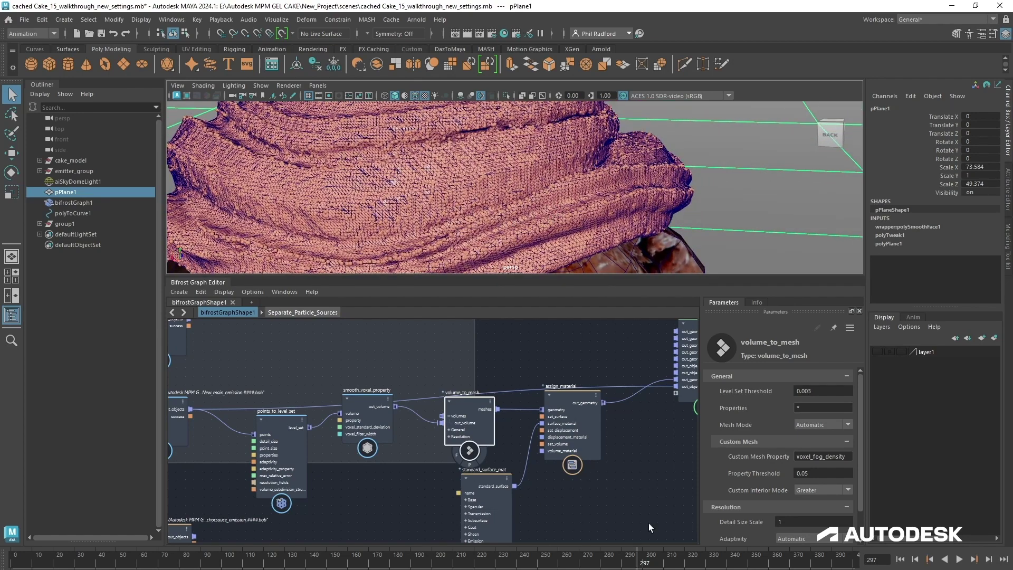
Set the volume_to_mesh Detail Size Scale to 0.8 and inspect the wireframe mesh
scroll(742, 481, down, 1)
double_click(790, 488)
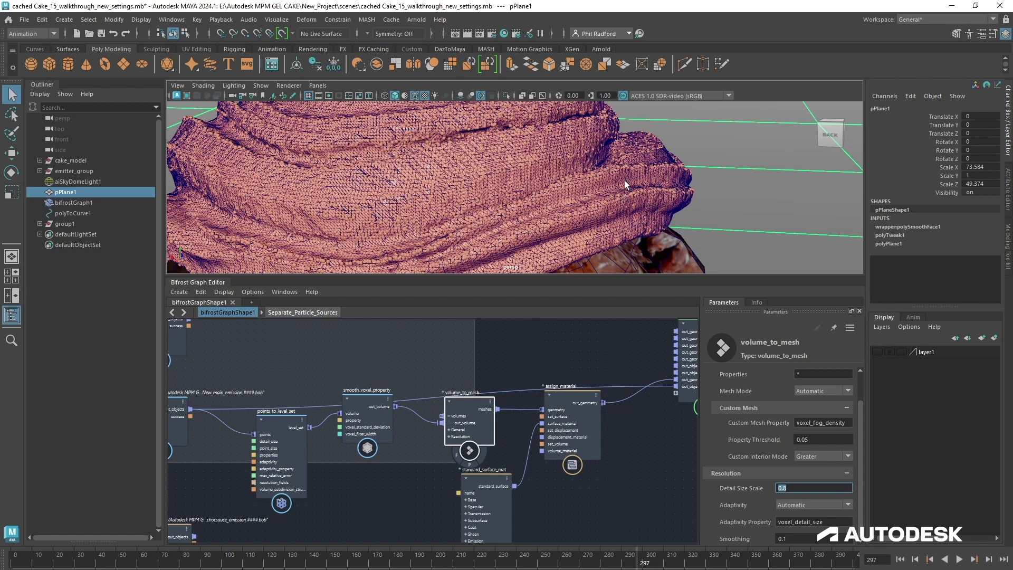
alt+drag(624, 182, 654, 192)
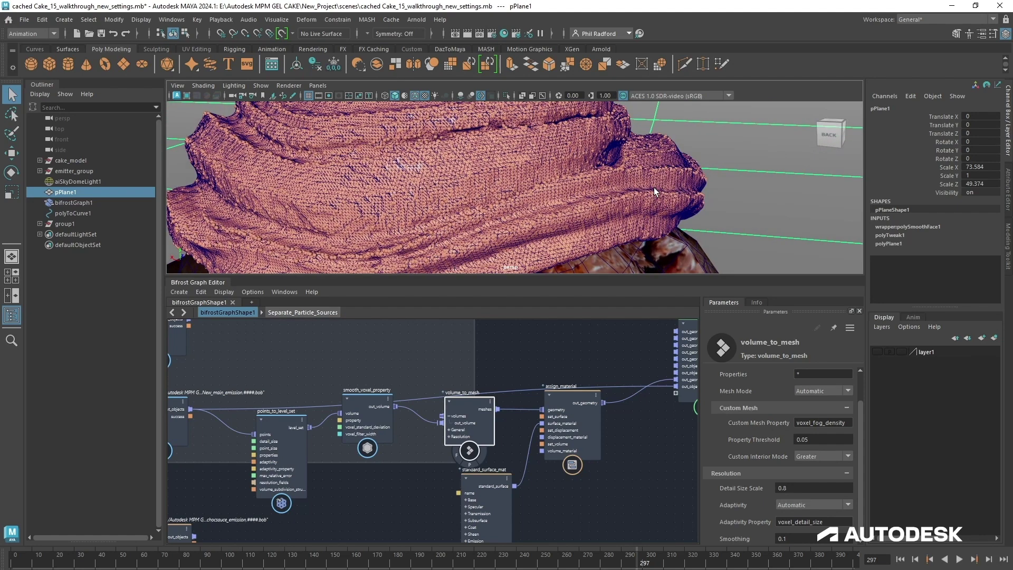
scroll(667, 182, down, 2)
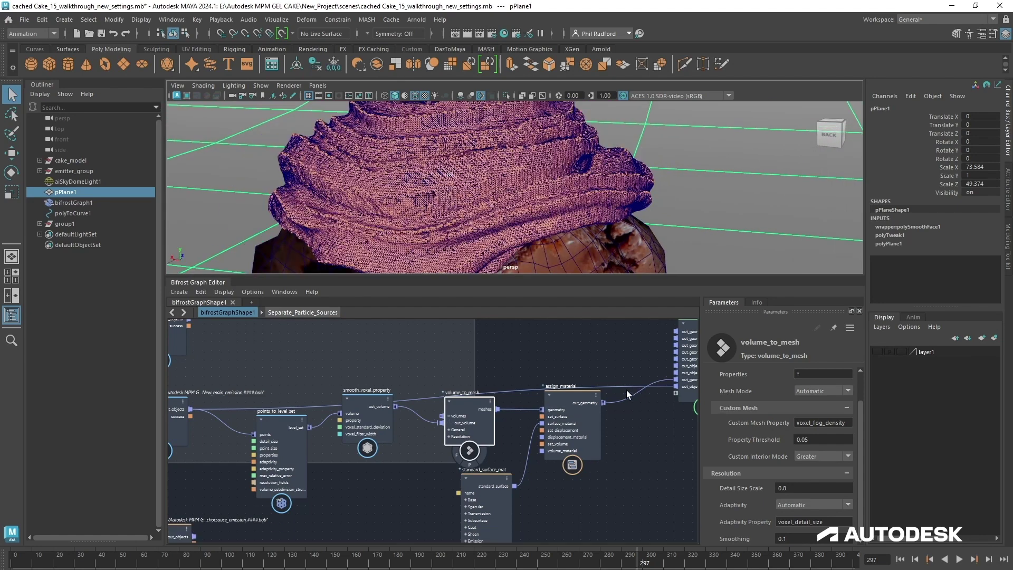
Disconnect the main emission read node's out_objects from the graph output and turn off the wireframe display
mouse_move(622, 387)
mouse_down()
mouse_move(599, 367)
mouse_move(608, 373)
mouse_up()
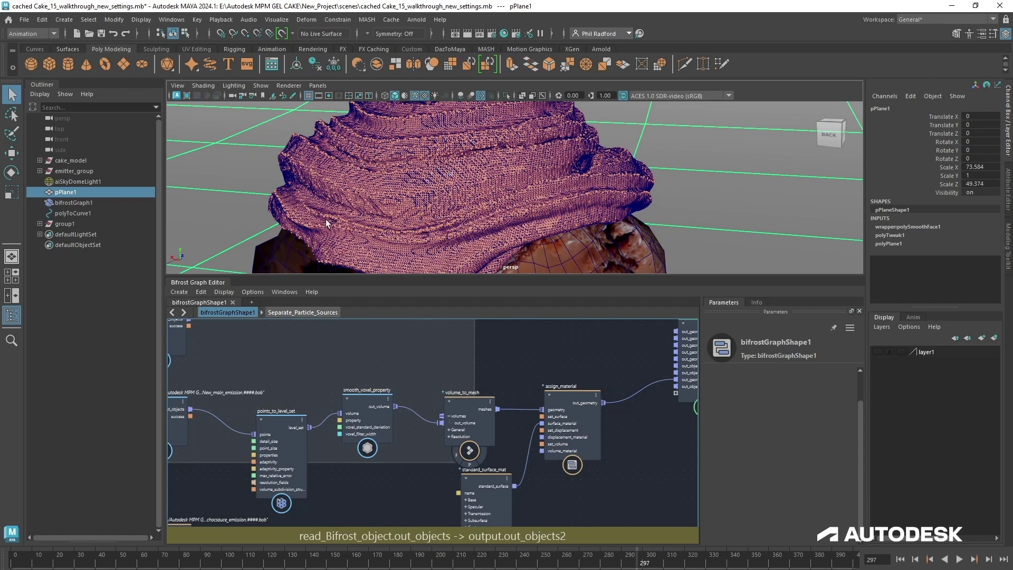
click(415, 97)
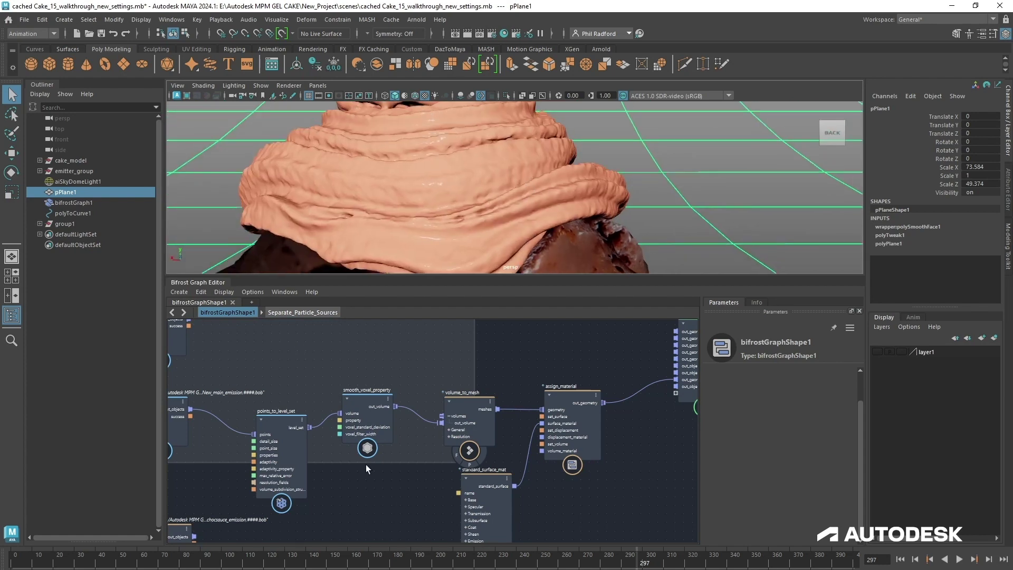
Set Voxel Filter Width and Voxel Standard Deviation to 2 on smooth_voxel_property, then deselect the plane and inspect the frosting
drag(364, 406, 375, 411)
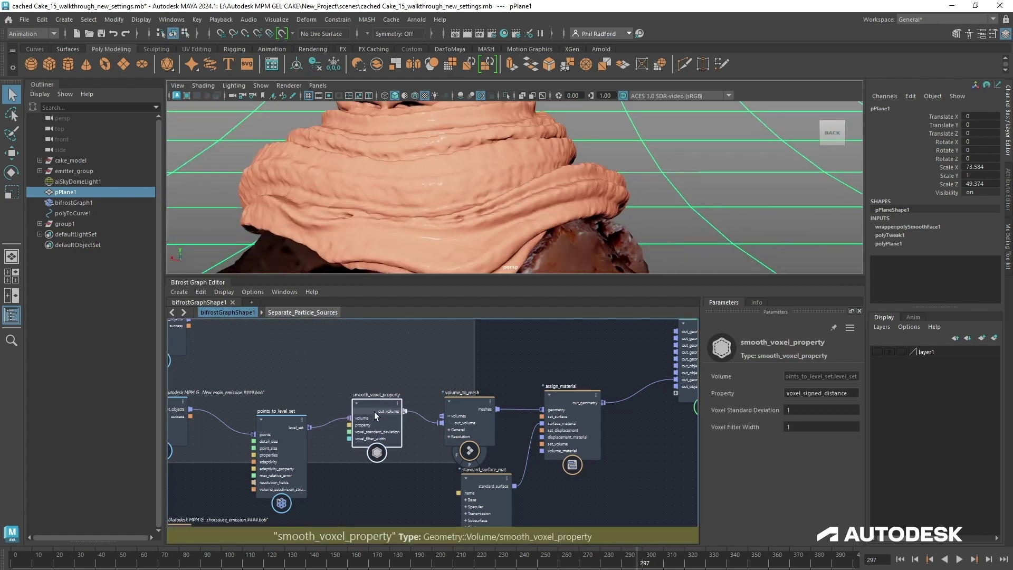
click(808, 426)
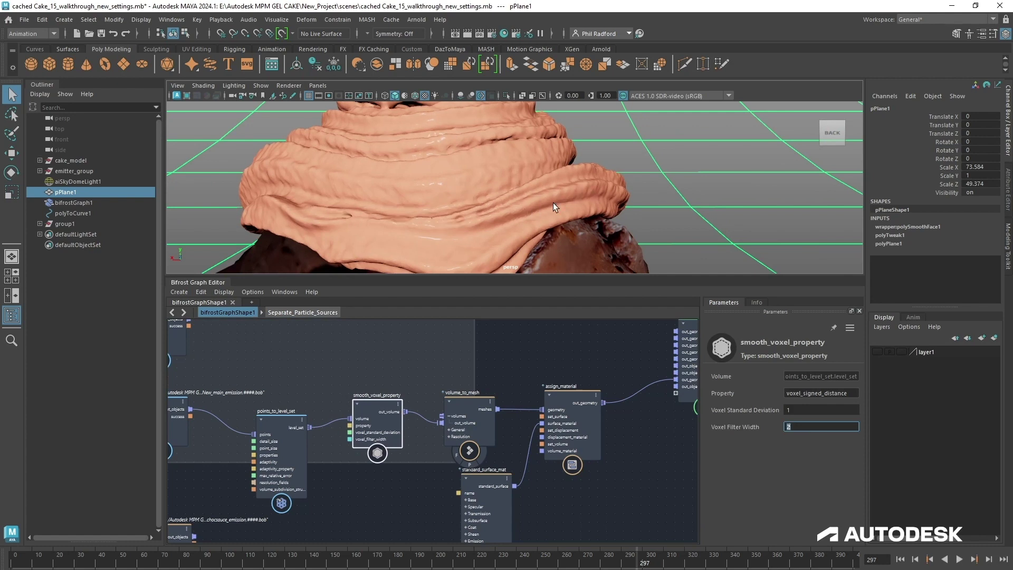
click(805, 409)
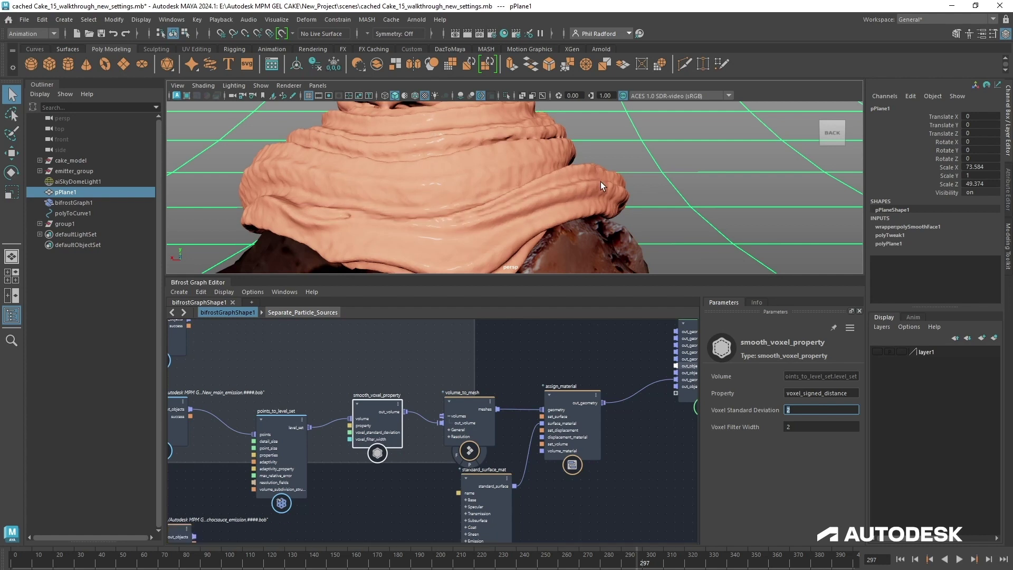
alt+drag(636, 196, 558, 195)
alt+right_drag(294, 180, 243, 182)
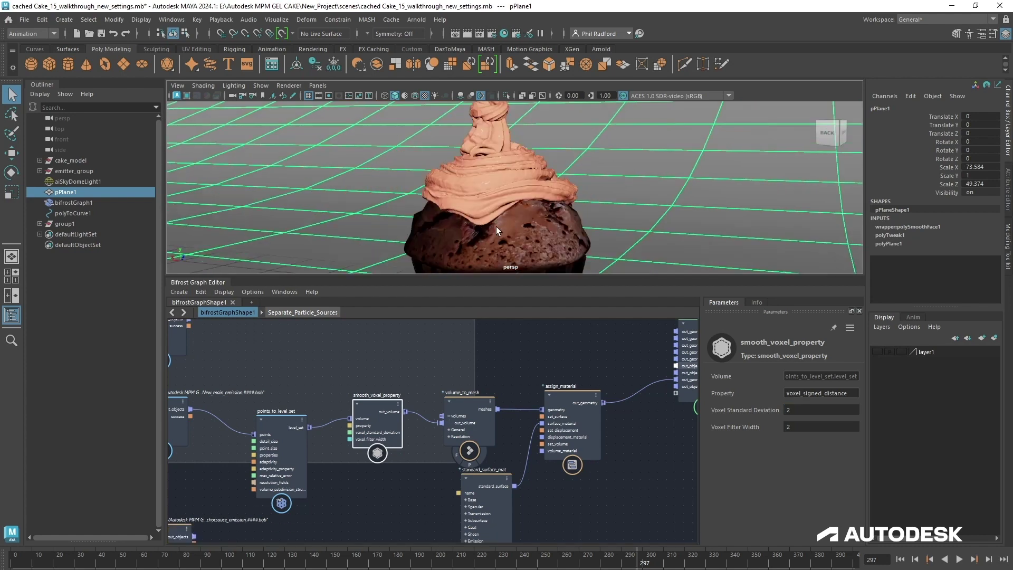
alt+drag(498, 229, 560, 219)
click(647, 179)
alt+drag(623, 223, 502, 210)
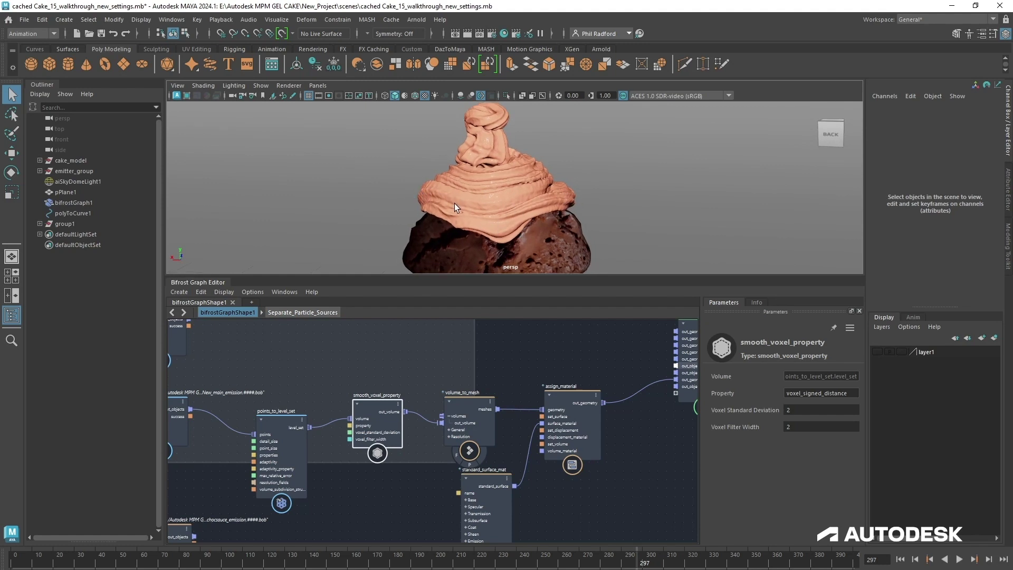
mouse_move(592, 176)
alt+mouse_down()
mouse_move(602, 175)
mouse_move(594, 172)
alt+mouse_up()
Pause the Bifrost graph evaluation and bring the other read nodes into view with nothing selected
drag(492, 487, 498, 490)
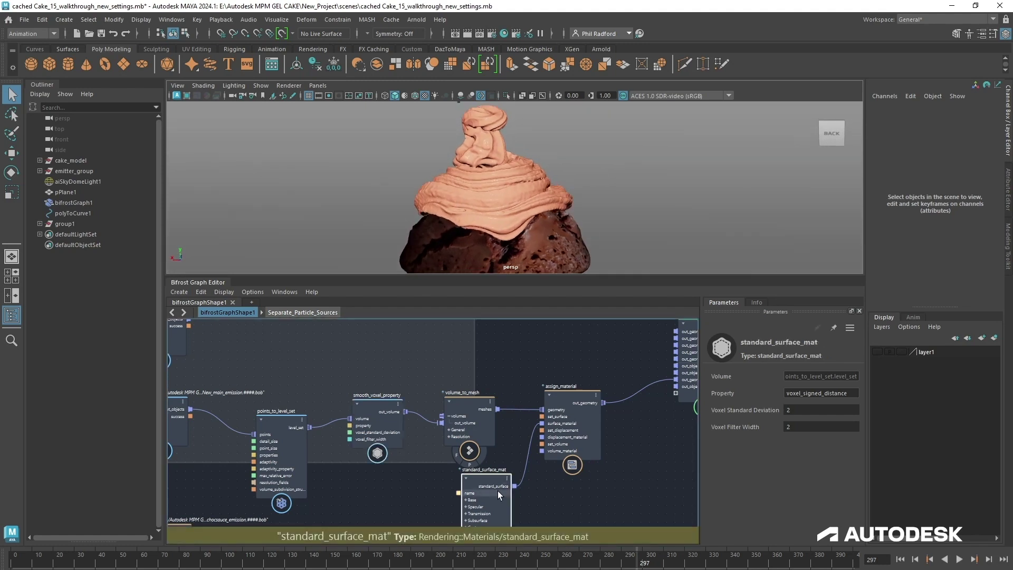
alt+right_drag(533, 363, 504, 357)
mouse_move(518, 359)
alt+middle_down()
mouse_move(546, 364)
mouse_move(530, 370)
alt+middle_up()
click(597, 486)
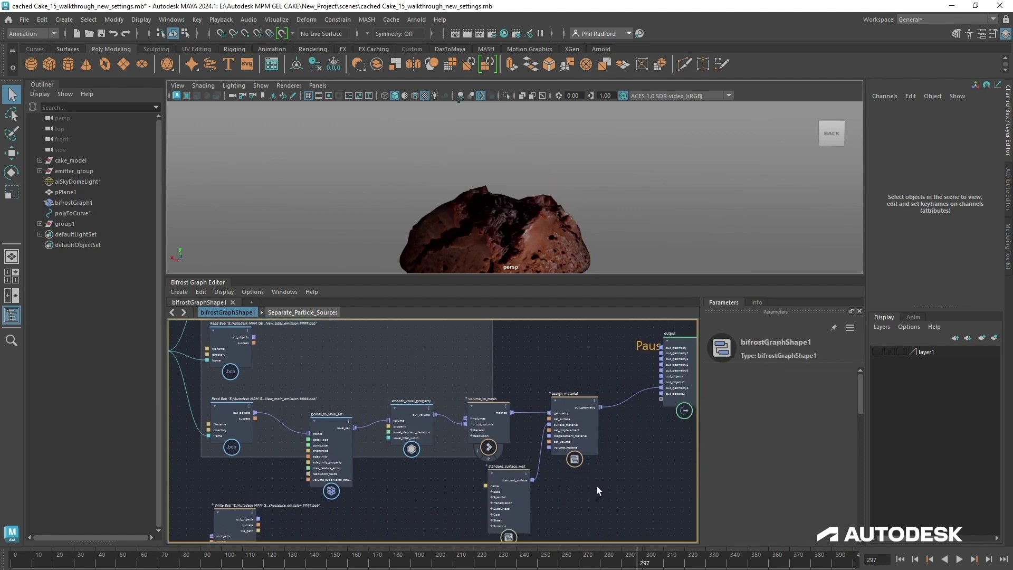
Duplicate the points_to_level_set through assign_material chain with its connections, place it above, and feed it from the sides emission read node's out_objects
click(329, 434)
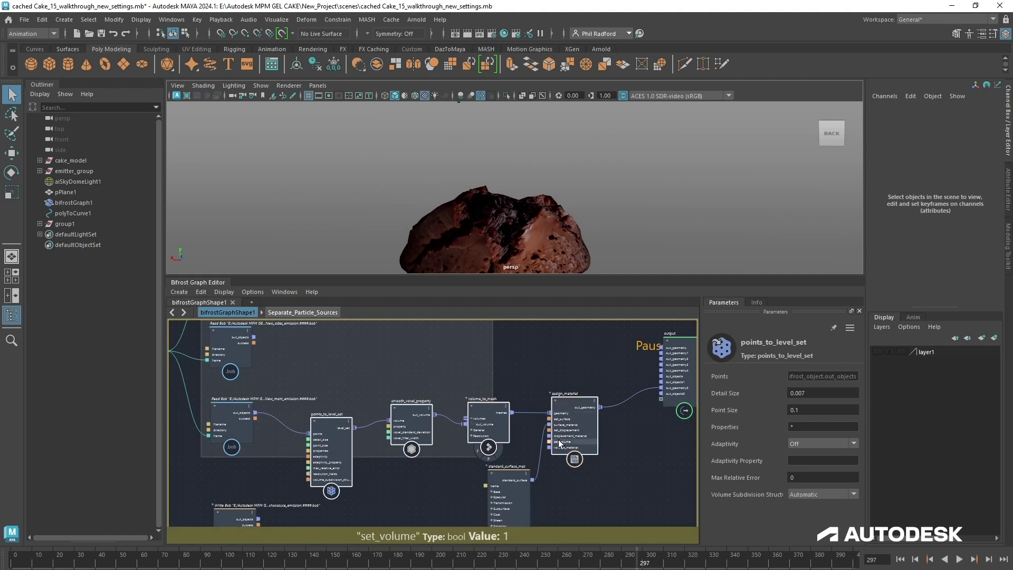
alt+middle_drag(642, 454, 627, 517)
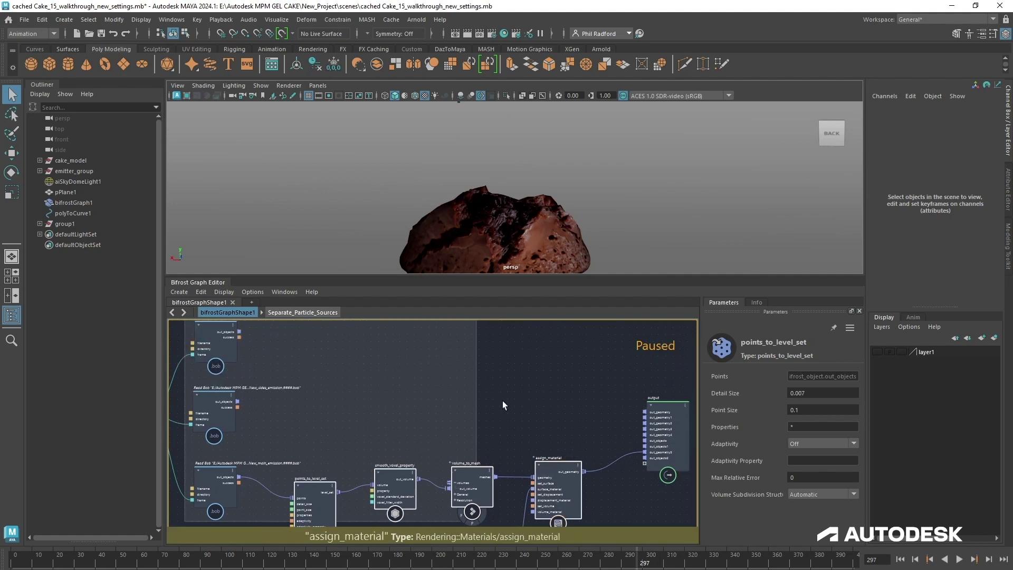
key(ctrl+shift+v)
drag(443, 431, 337, 415)
drag(237, 400, 313, 409)
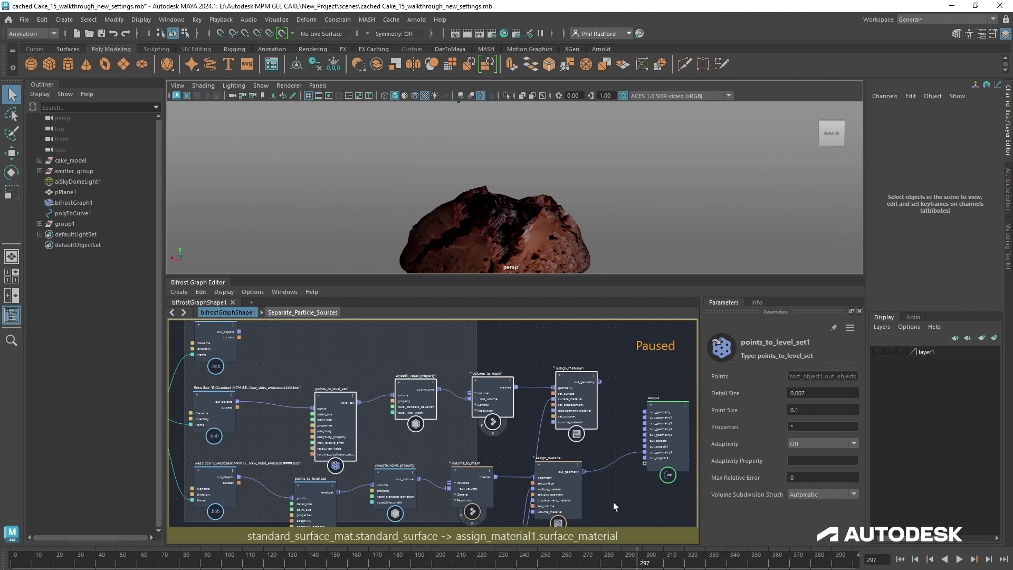
Connect assign_material1's out_geometry to the graph output
middle_drag(613, 501, 580, 483)
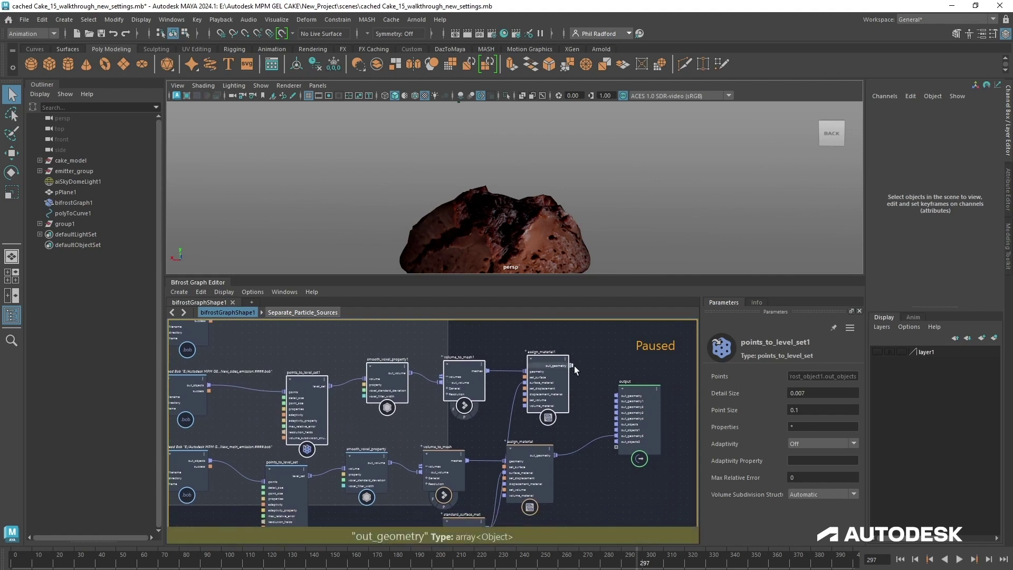
drag(571, 365, 619, 445)
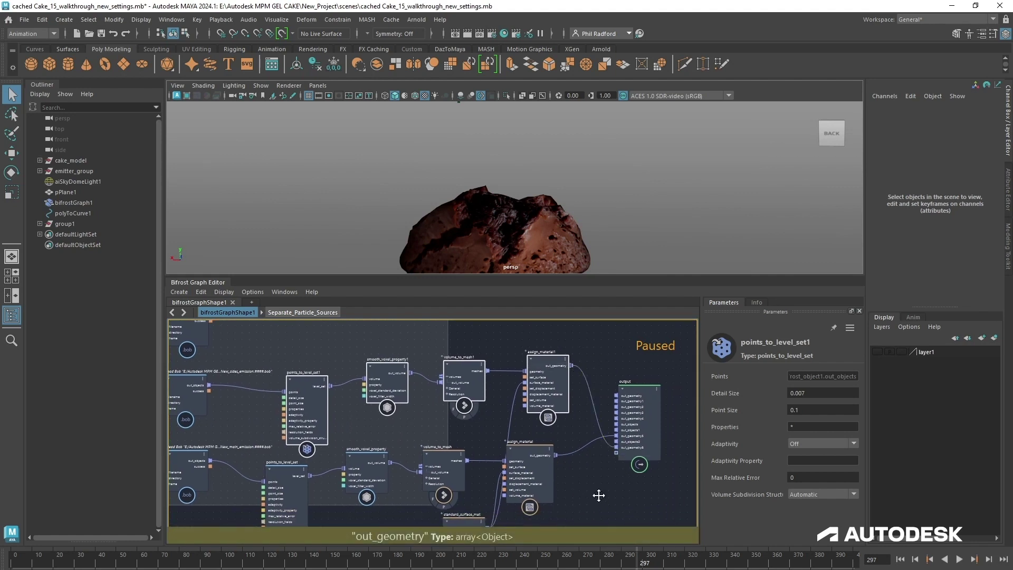
middle_drag(598, 495, 603, 443)
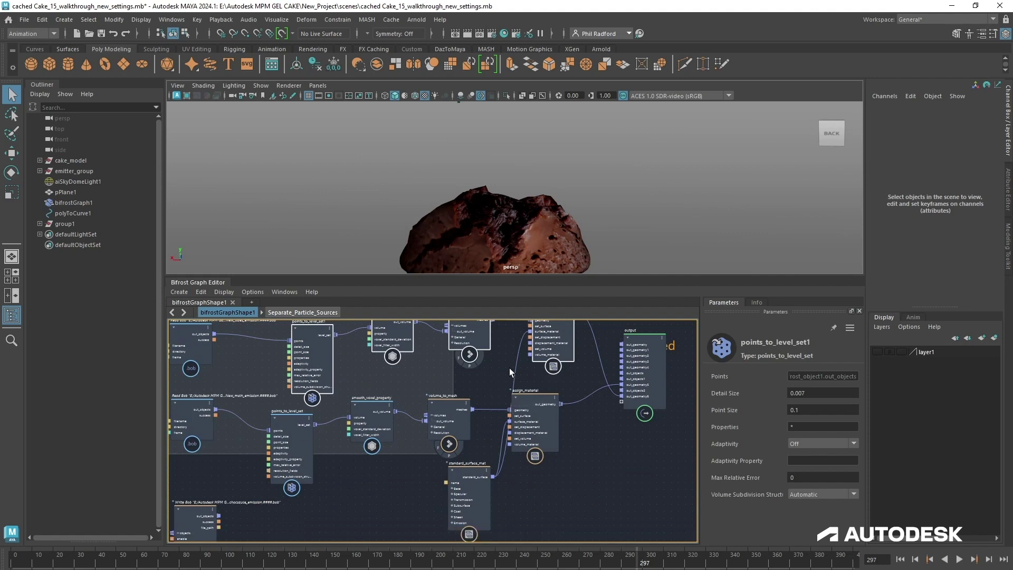
middle_drag(603, 467, 617, 508)
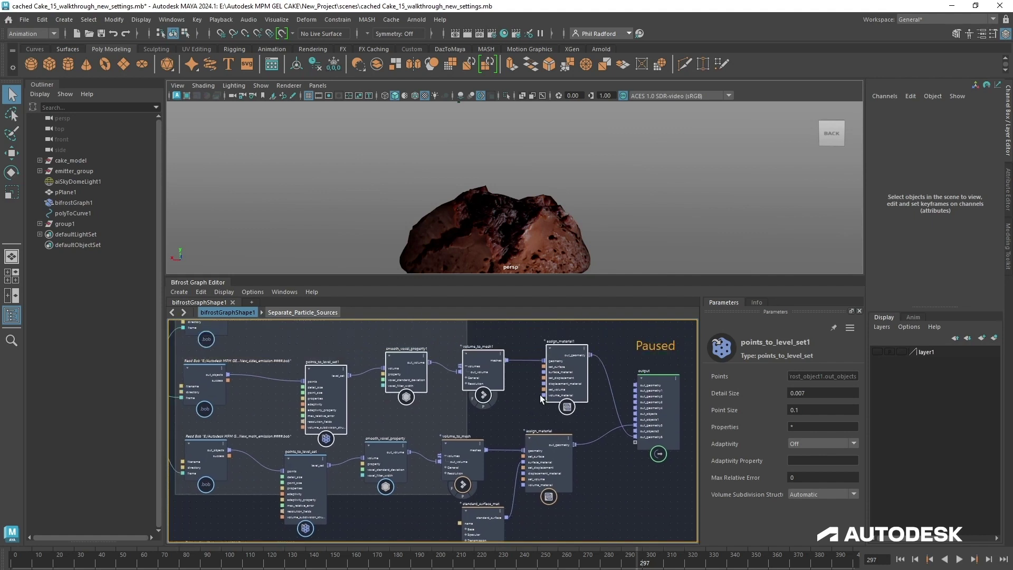
Add a standard_surface_mat node feeding assign_material1's surface_material and place it below the sides emission chain
drag(543, 372, 520, 410)
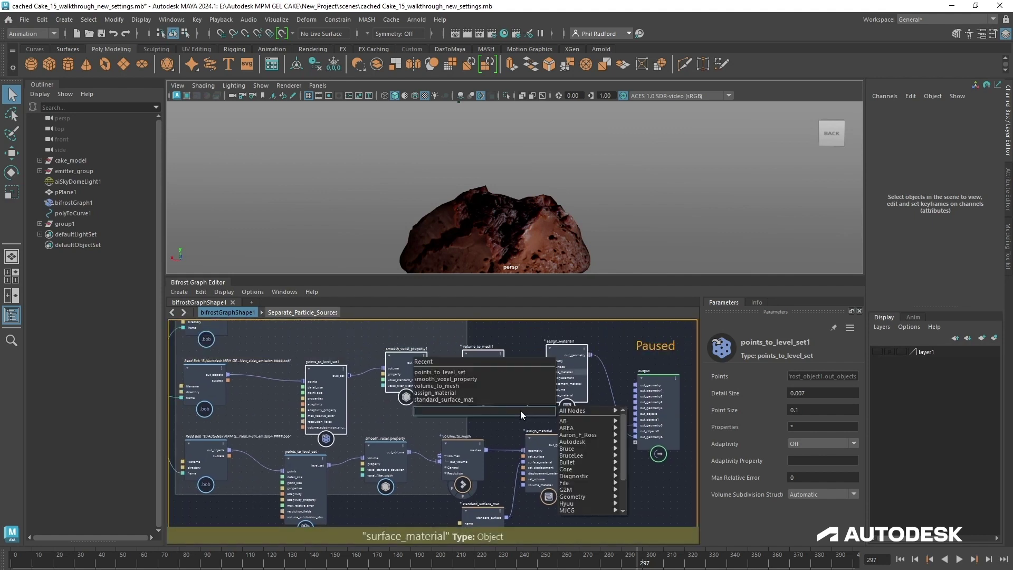
text(stan)
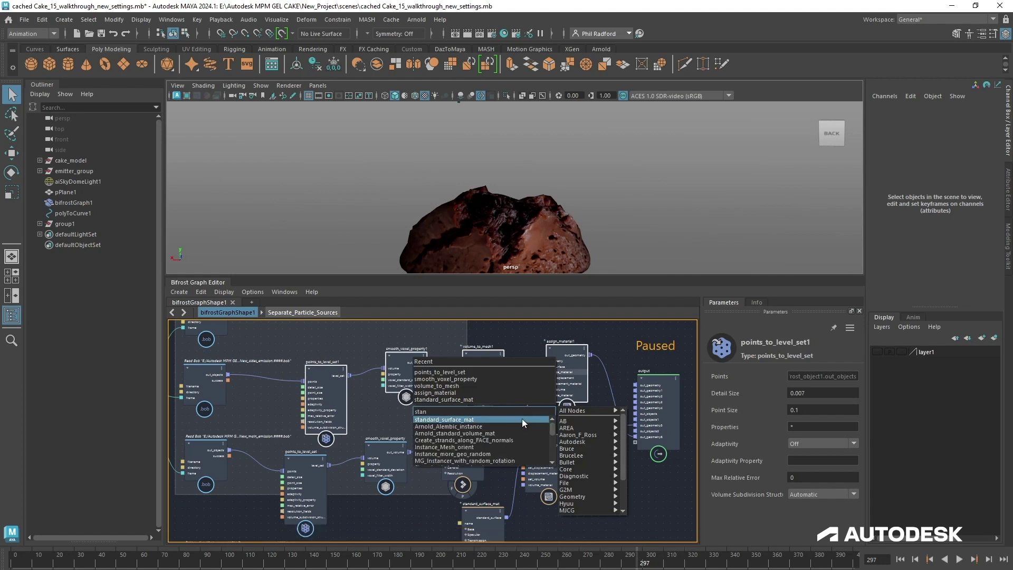
click(521, 419)
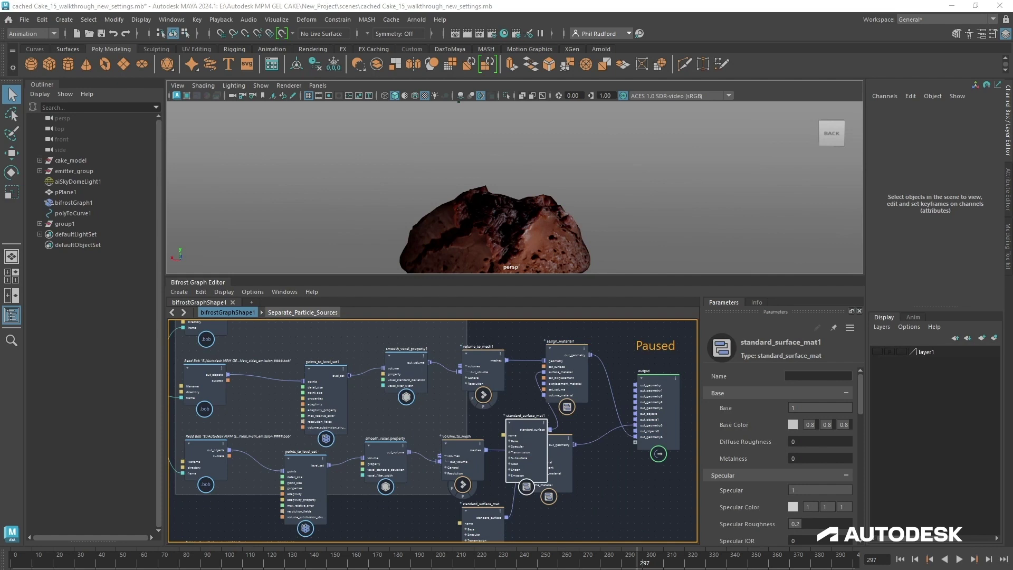
drag(526, 430, 515, 413)
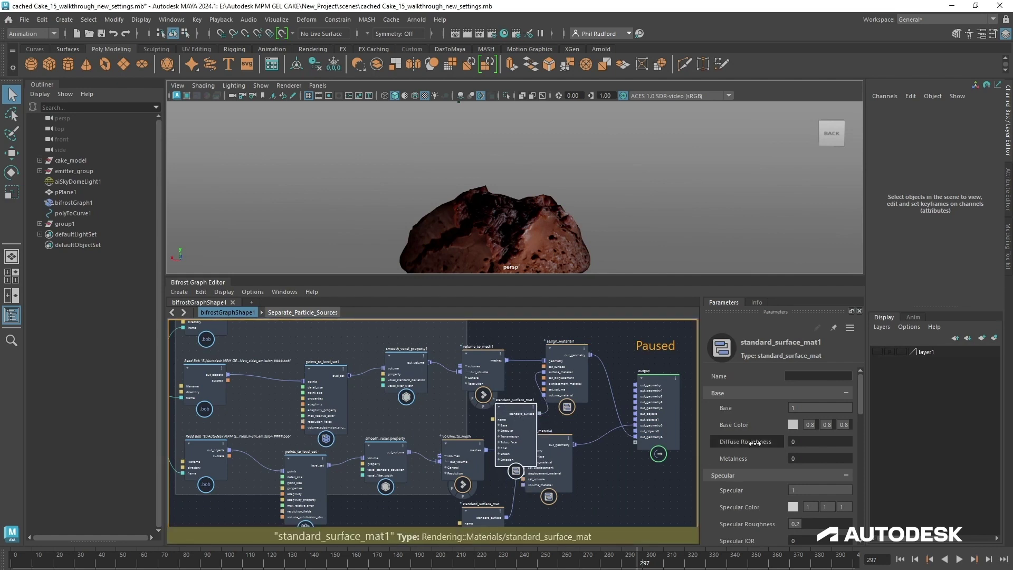
Sample a pink of about 1.37, 0.60, 0.81 as the Base Color of standard_surface_mat1
click(792, 425)
click(717, 430)
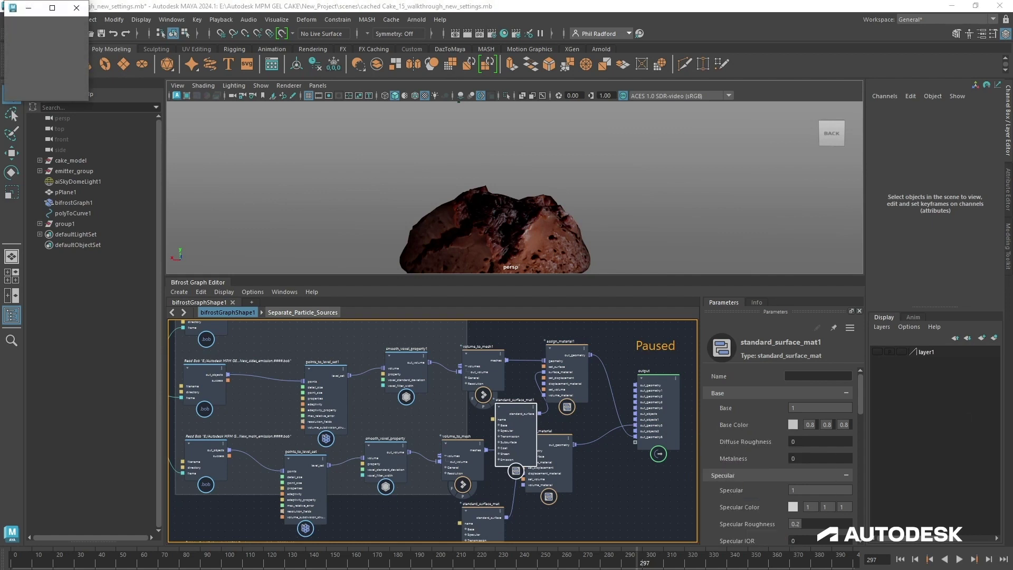
click(259, 562)
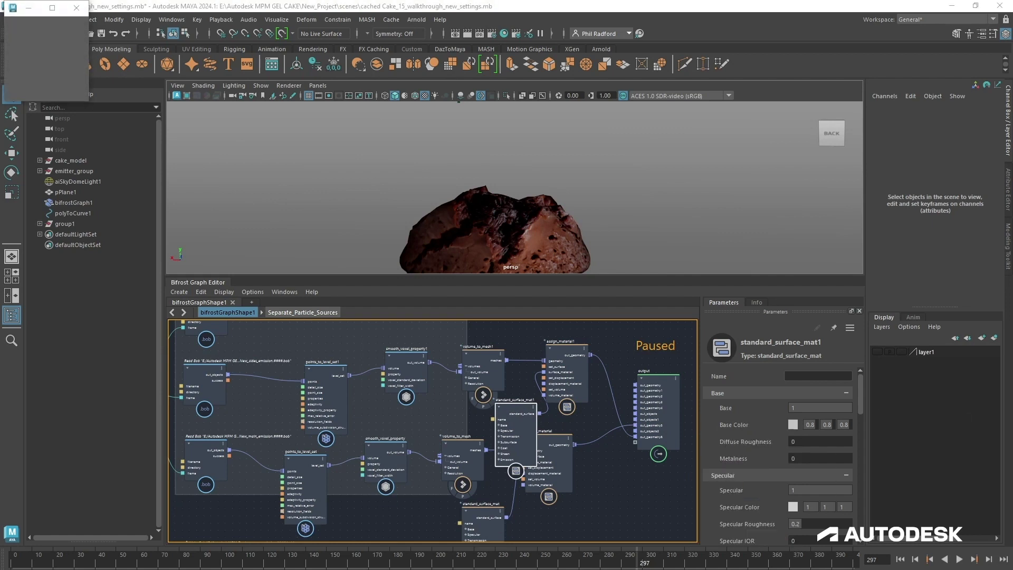
click(507, 415)
Rearrange the sides emission chain and output nodes, and resume the Bifrost graph evaluation
drag(507, 414, 502, 420)
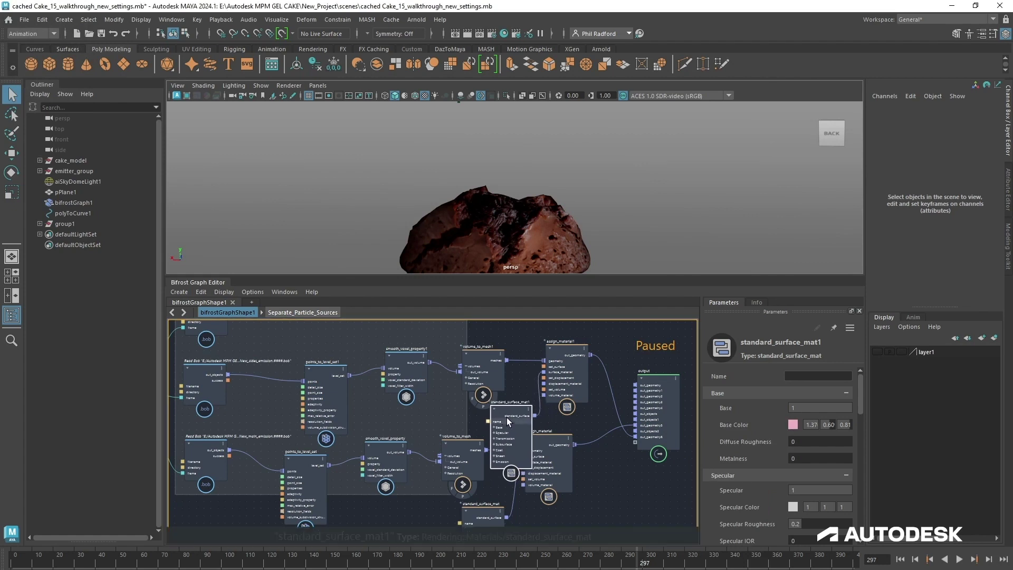
drag(325, 385, 313, 378)
drag(389, 374, 379, 370)
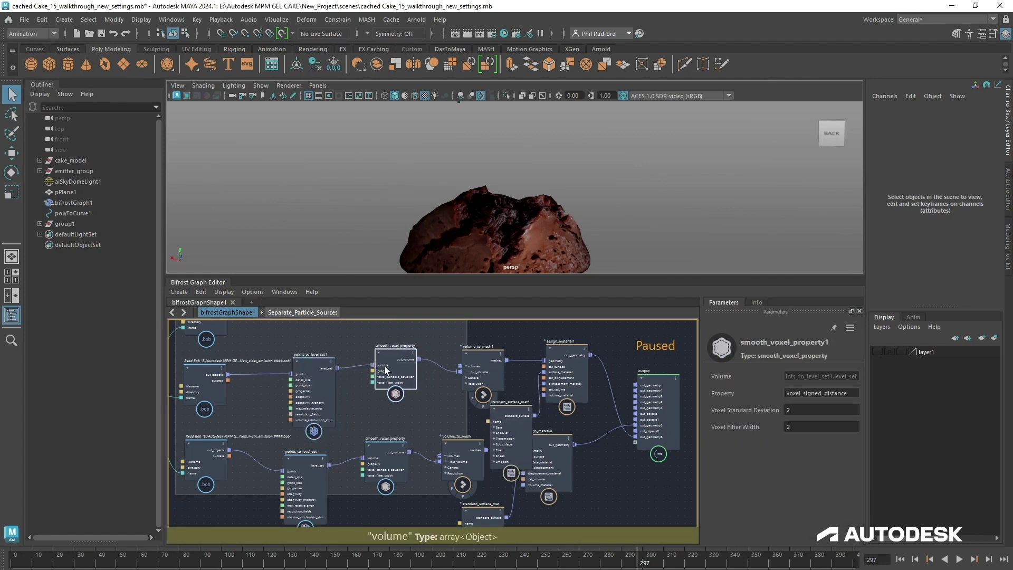
drag(483, 364, 480, 362)
click(649, 484)
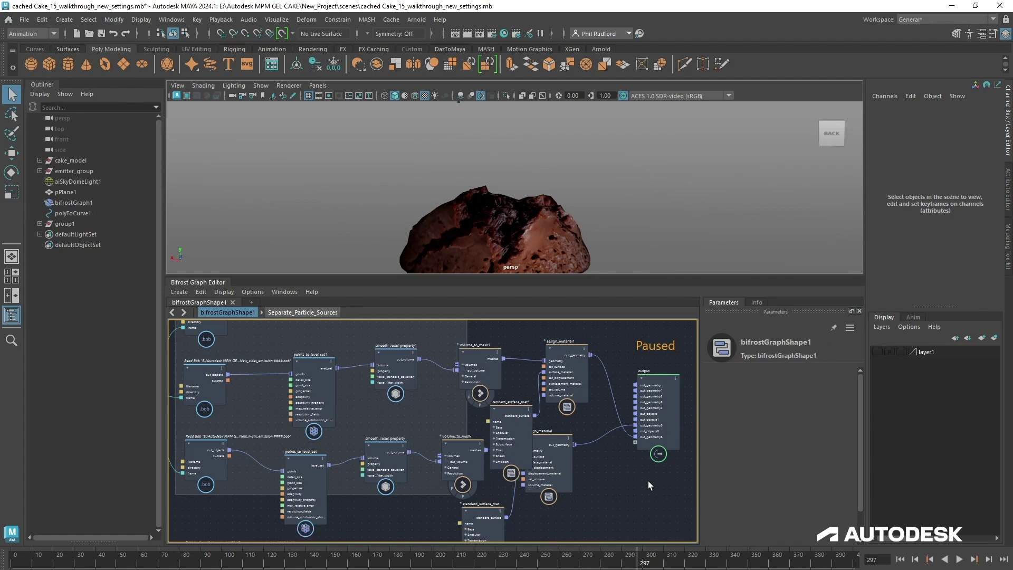
click(665, 407)
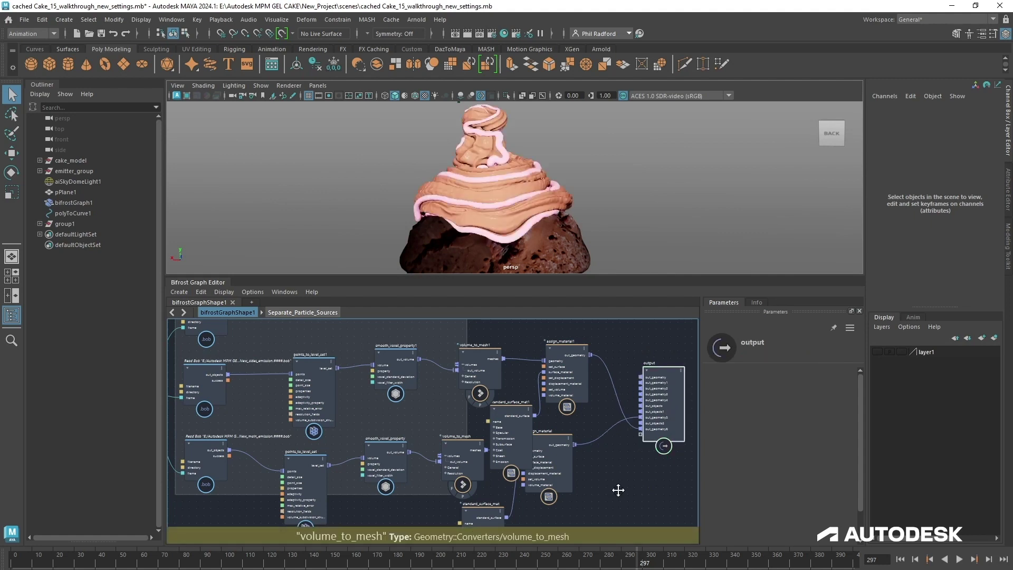
Connect the sides emission read node's out_objects directly to the graph output
mouse_move(611, 237)
alt+mouse_down()
mouse_move(679, 219)
mouse_move(622, 227)
alt+mouse_up()
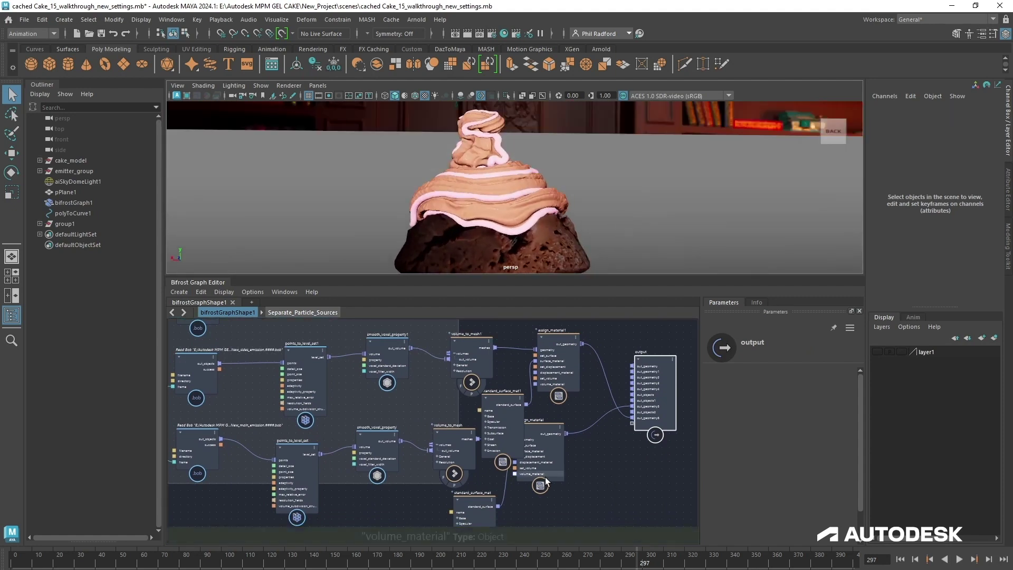
drag(220, 364, 633, 422)
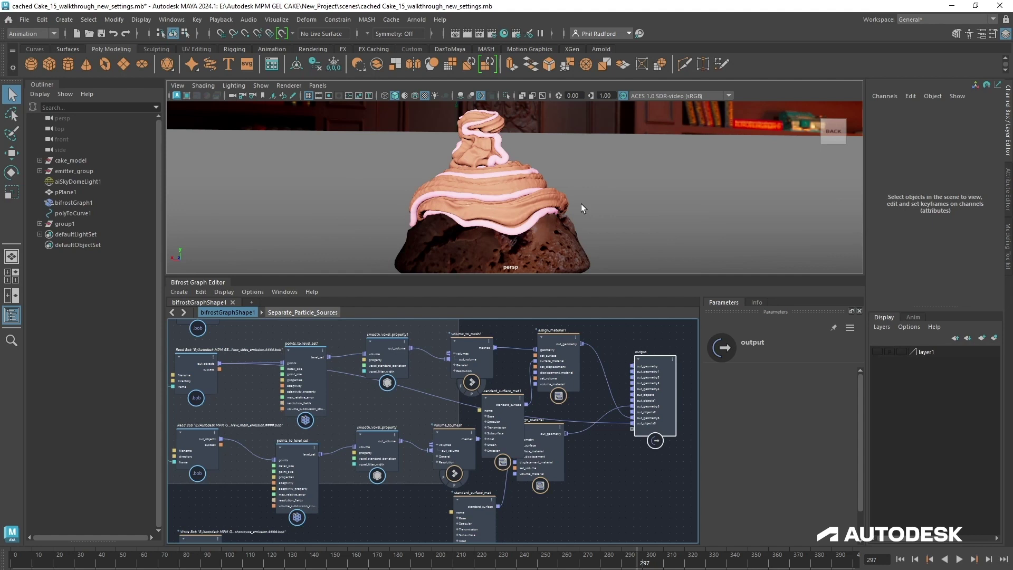
Examine the pink frosting up close from several angles, selecting the Bifrost mesh to check its wireframe density
scroll(479, 220, up, 5)
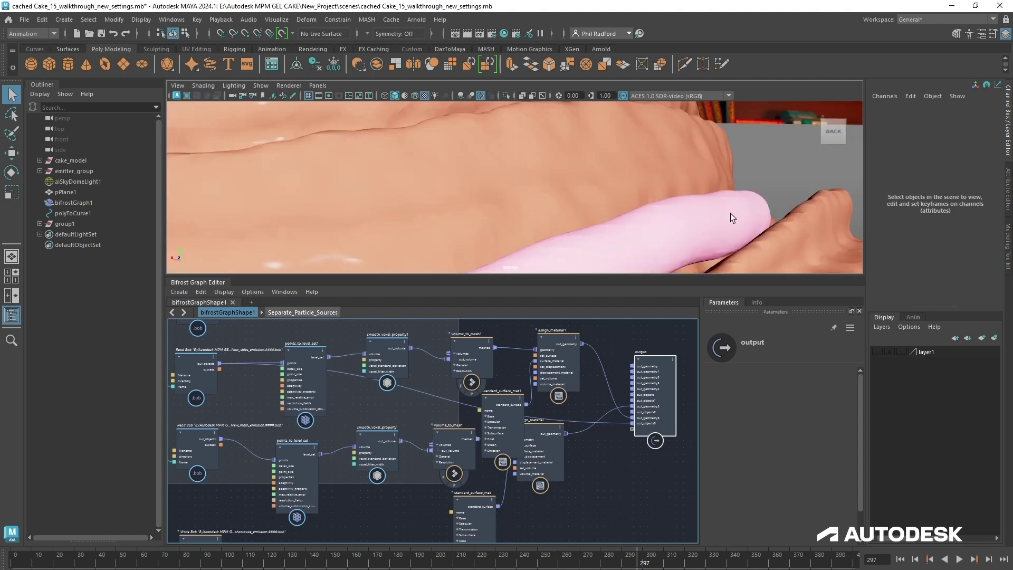
alt+right_drag(731, 213, 364, 200)
alt+middle_drag(558, 253, 561, 192)
alt+drag(561, 192, 625, 209)
alt+right_drag(625, 208, 418, 175)
alt+drag(677, 191, 631, 203)
alt+right_drag(631, 204, 479, 194)
alt+drag(614, 221, 656, 239)
alt+right_drag(655, 239, 721, 268)
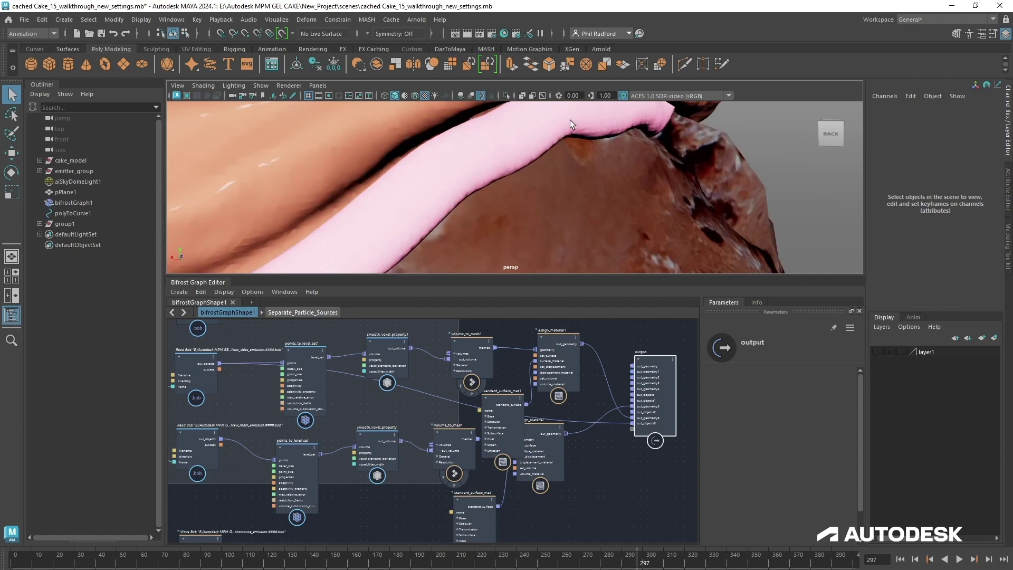
click(570, 124)
alt+drag(570, 125, 567, 182)
alt+right_drag(568, 182, 543, 188)
alt+middle_drag(557, 203, 567, 179)
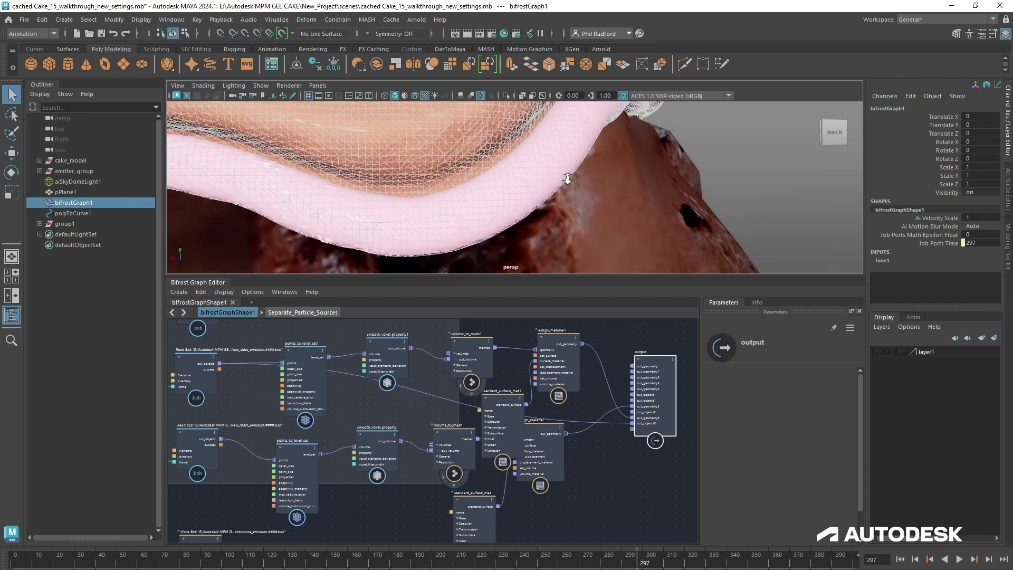
Set Detail Size Scale to 0.9 on volume_to_mesh1, then deselect the Bifrost mesh and inspect the frosting
click(488, 346)
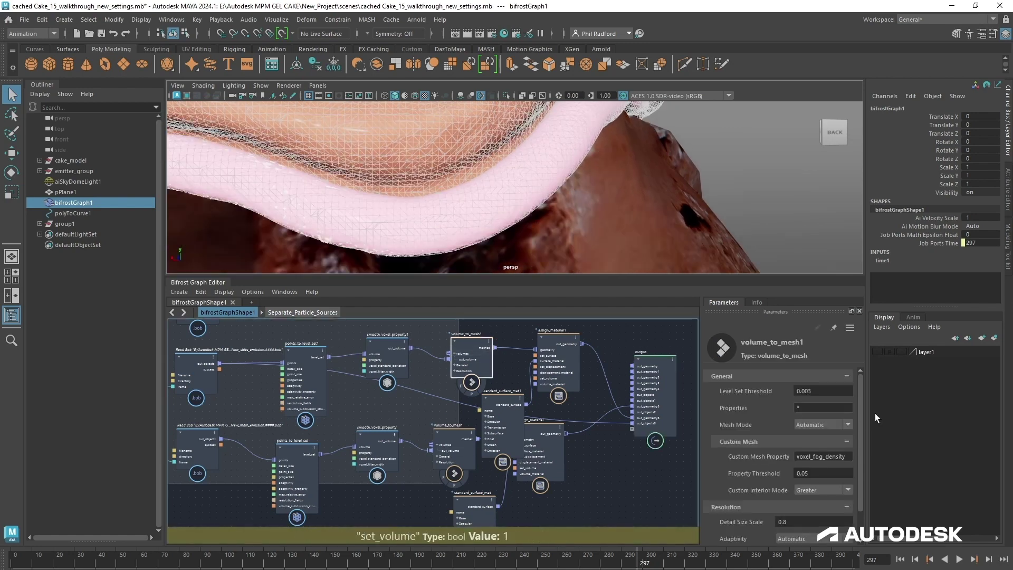
click(792, 520)
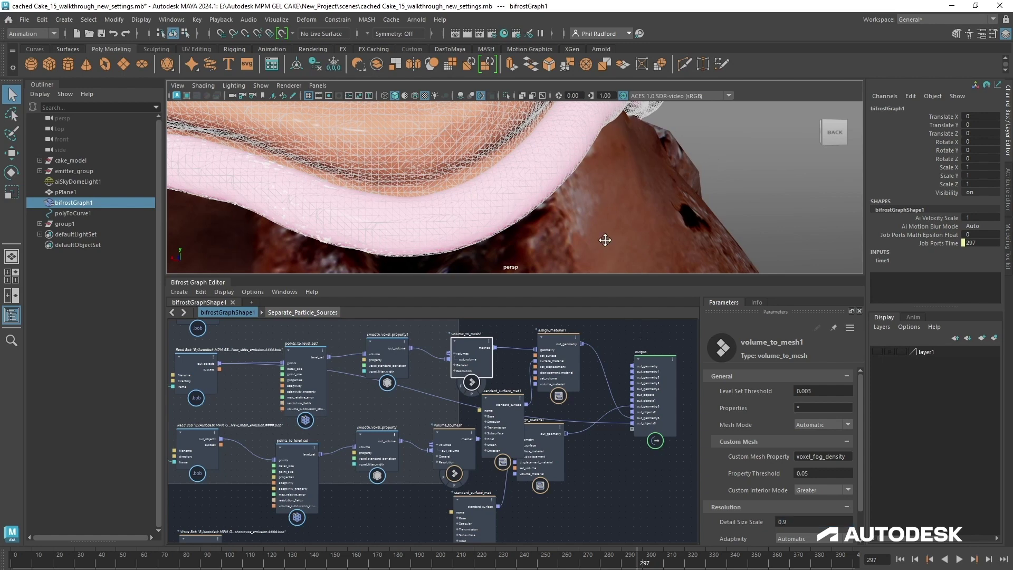
alt+right_drag(595, 187, 262, 187)
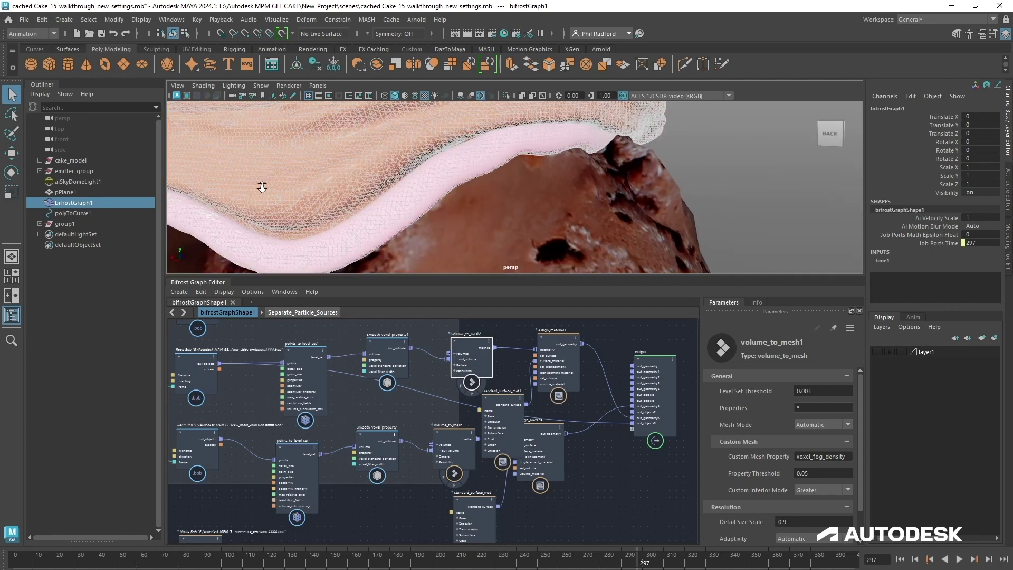
alt+drag(536, 239, 607, 227)
click(689, 165)
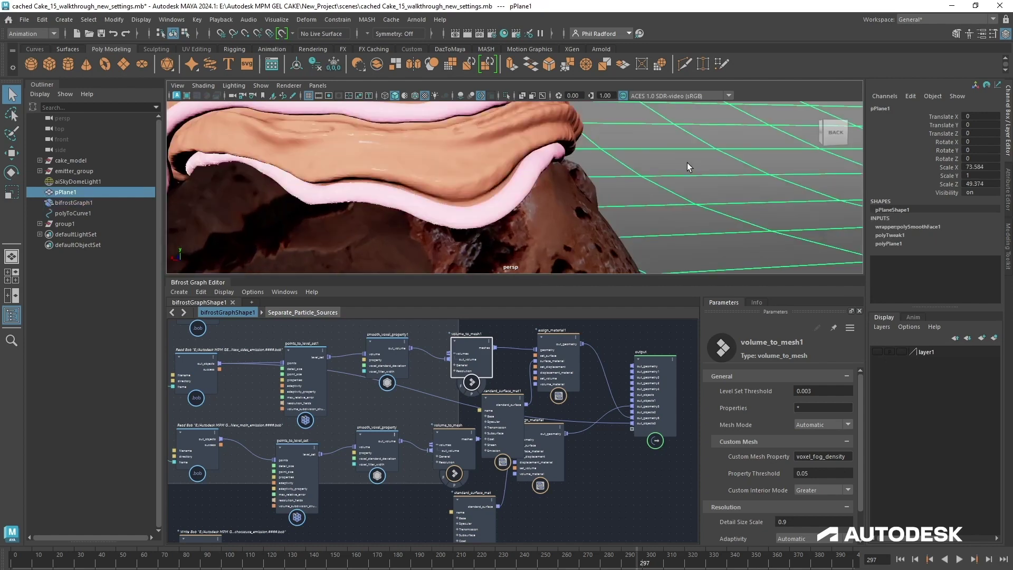
alt+right_drag(635, 211, 528, 209)
alt+drag(627, 227, 607, 231)
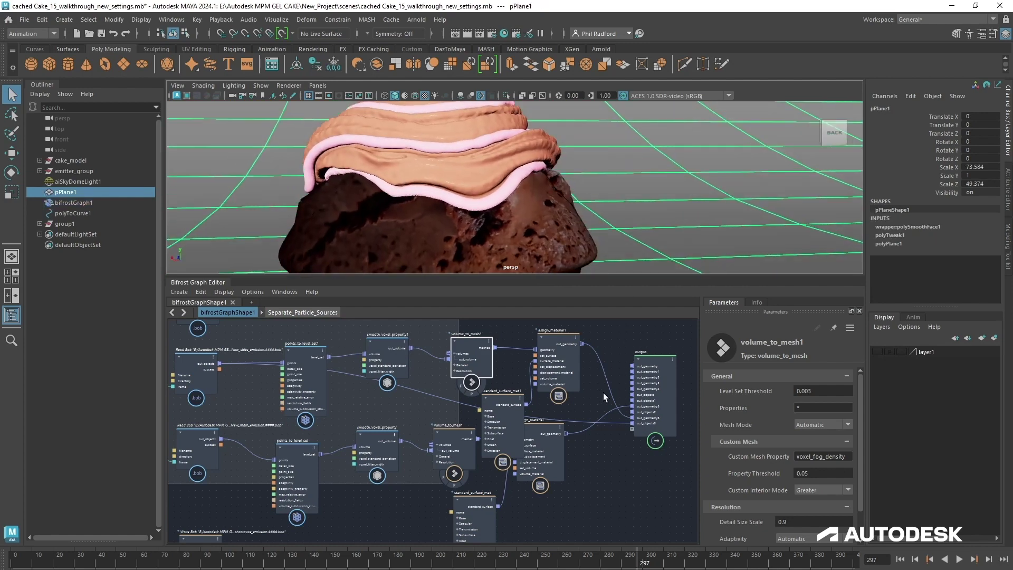
Pause the Bifrost graph evaluation, disconnect the sides emission read node's out_objects from the graph output, and reposition the output node
middle_drag(605, 477, 585, 515)
key(Escape)
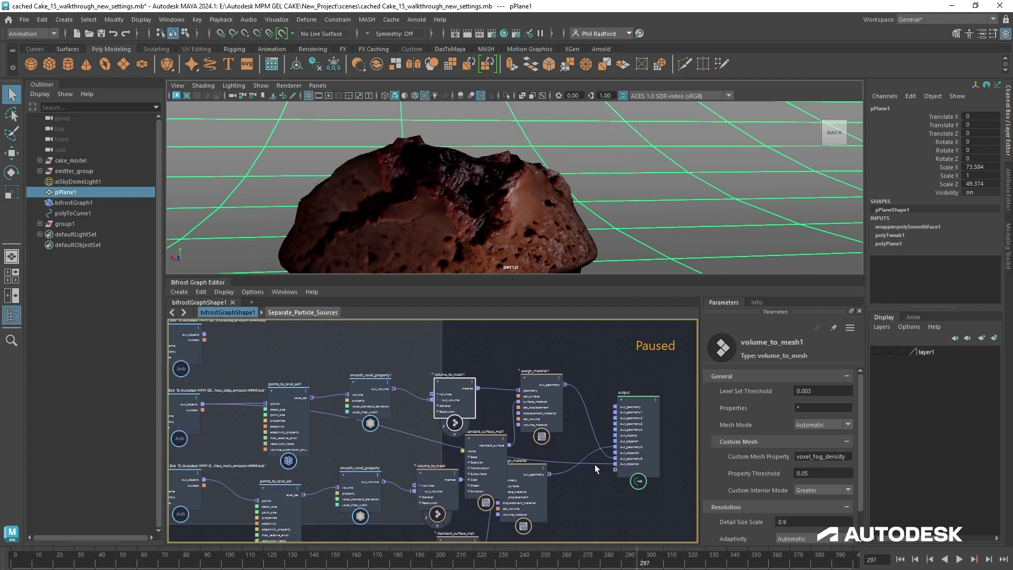
drag(591, 463, 577, 478)
drag(627, 440, 647, 395)
Duplicate the points_to_level_set1 through assign_material1 chain above the original and feed it from the topmost read node's out_objects
click(283, 395)
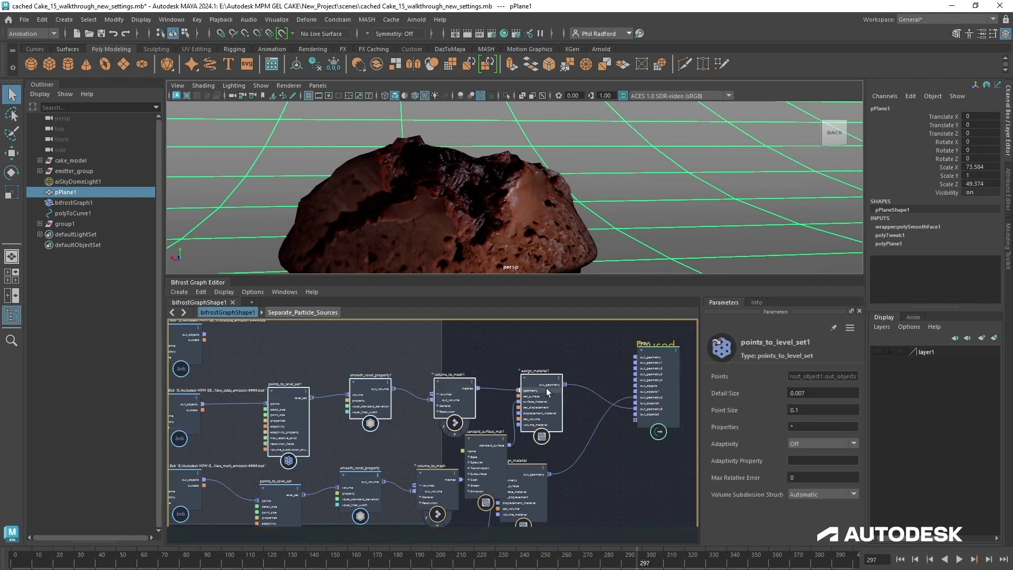
alt+middle_drag(487, 371, 501, 433)
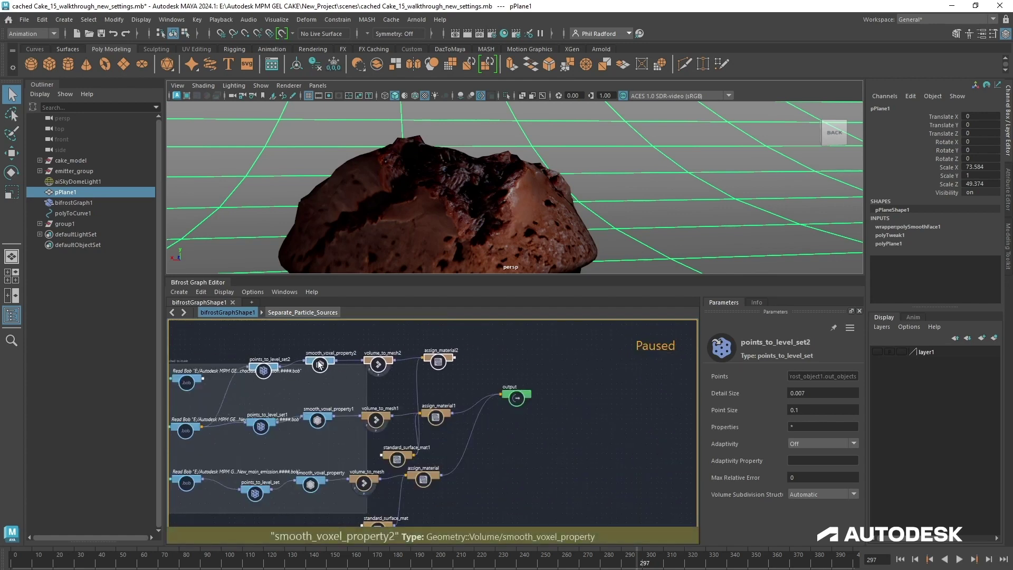
scroll(321, 398, up, 4)
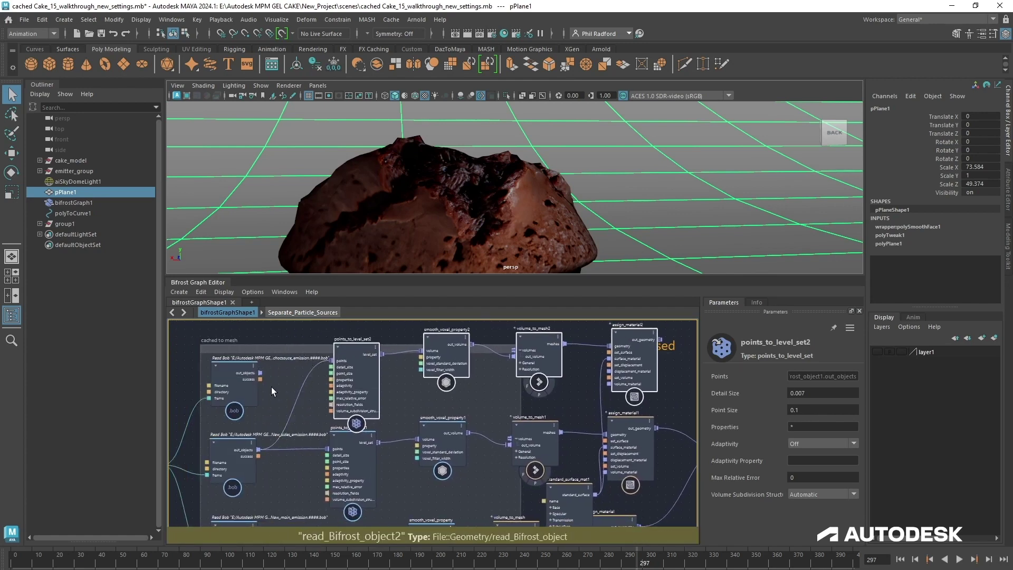
drag(338, 356, 338, 360)
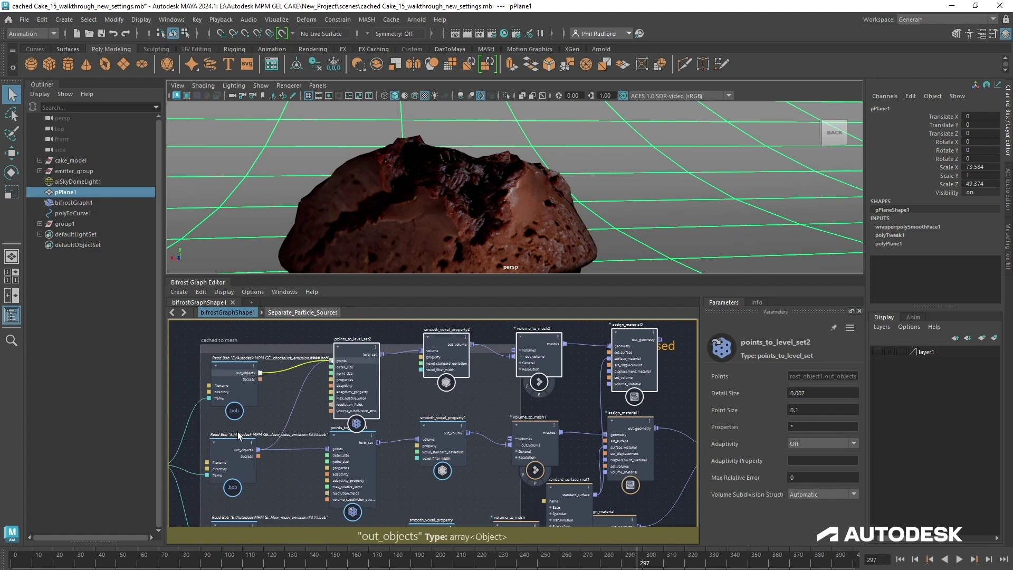
Add a standard_surface_mat node feeding assign_material2's surface_material and place it below the newest chain
alt+middle_drag(545, 380, 478, 371)
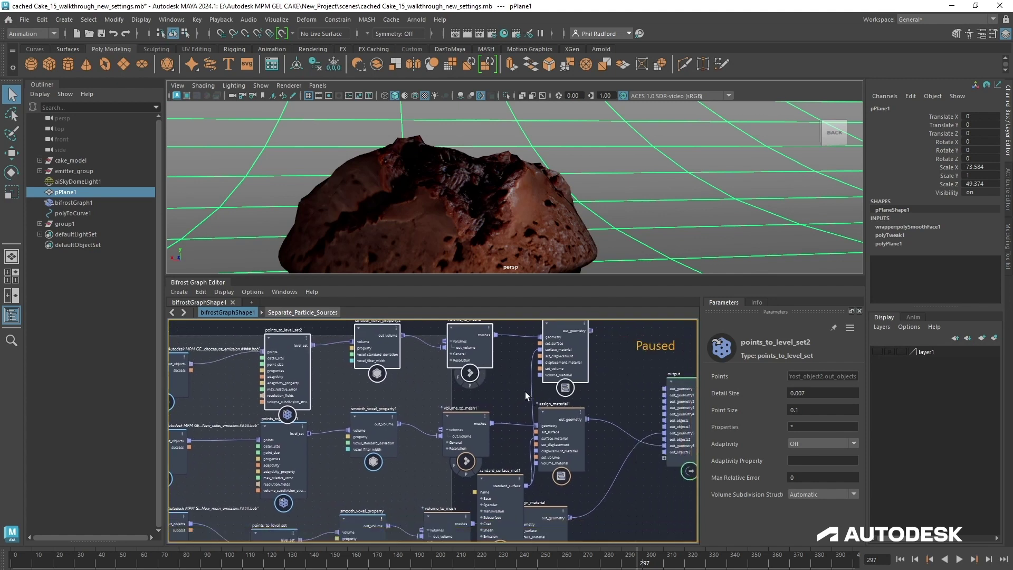
mouse_move(524, 391)
ctrl+alt+shift+mouse_down()
mouse_move(542, 401)
mouse_move(577, 365)
mouse_move(536, 364)
ctrl+alt+shift+mouse_up()
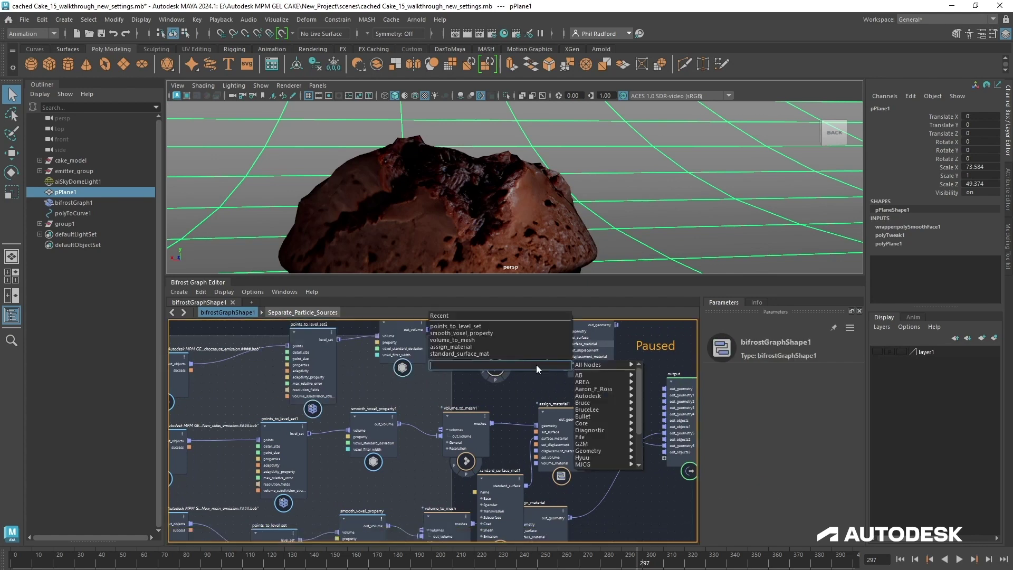
text(stan)
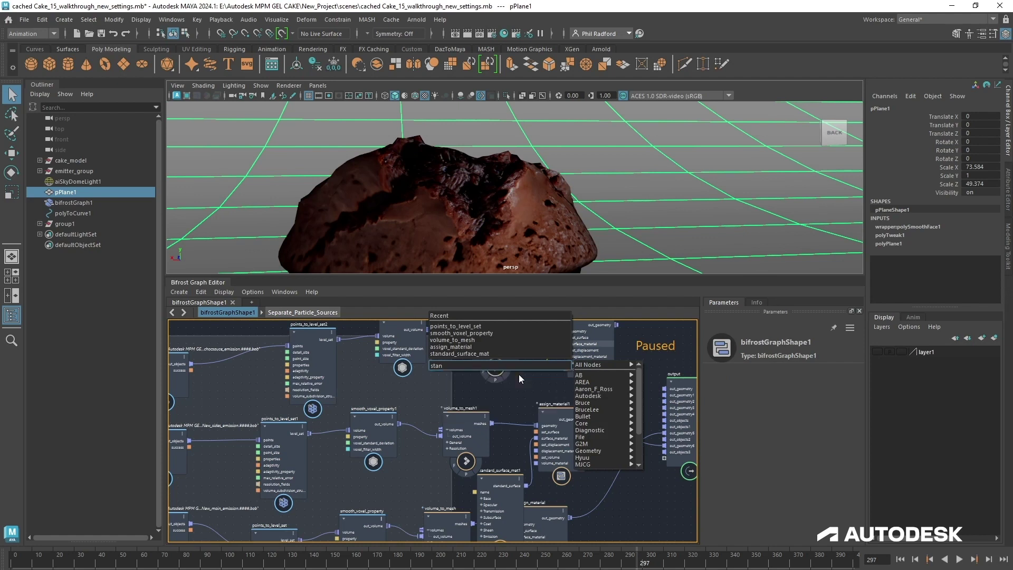
key(Return)
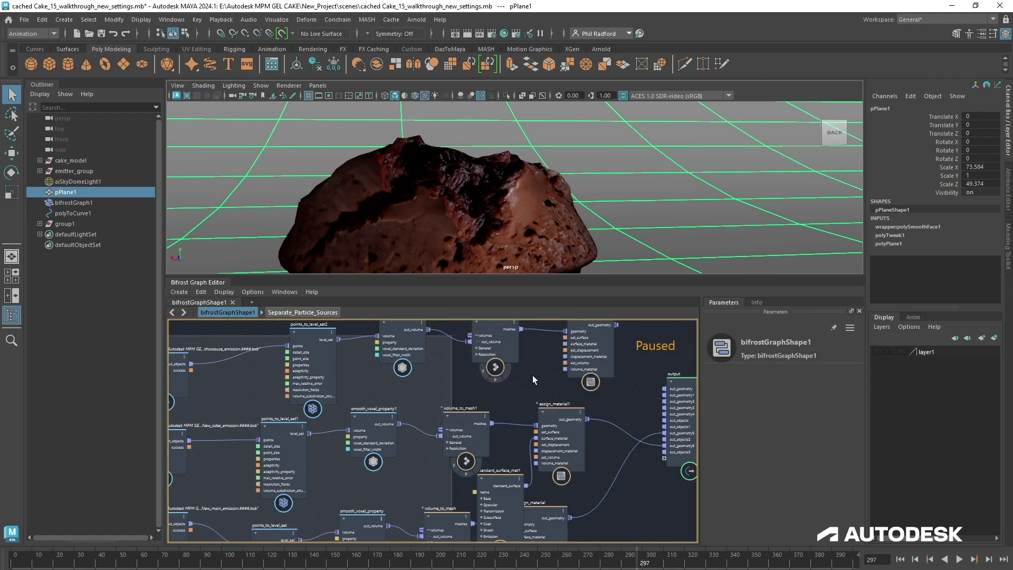
drag(528, 385, 520, 369)
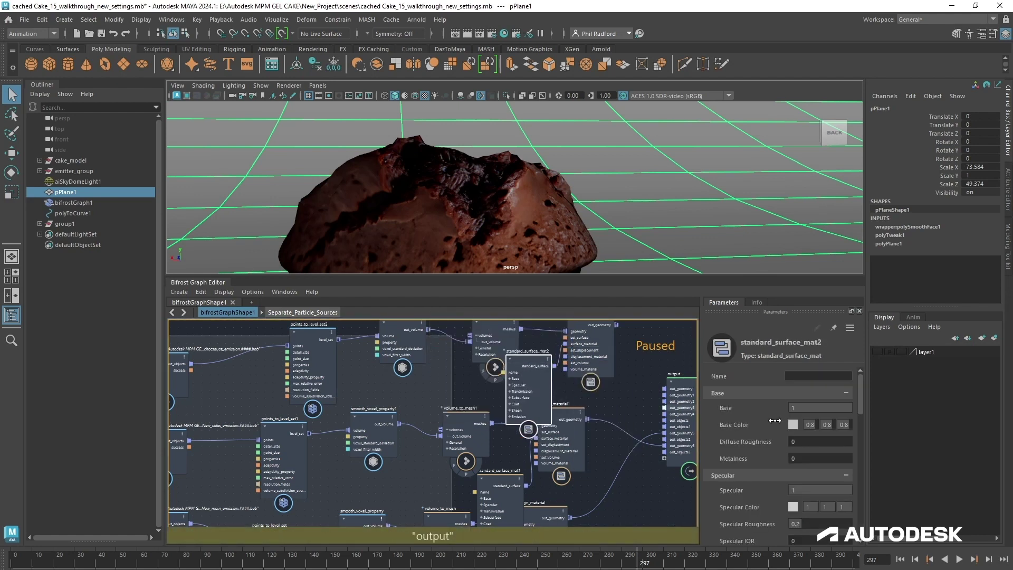
Sample a dark chocolate tone from the screen as the Base Color of standard_surface_mat2
click(794, 427)
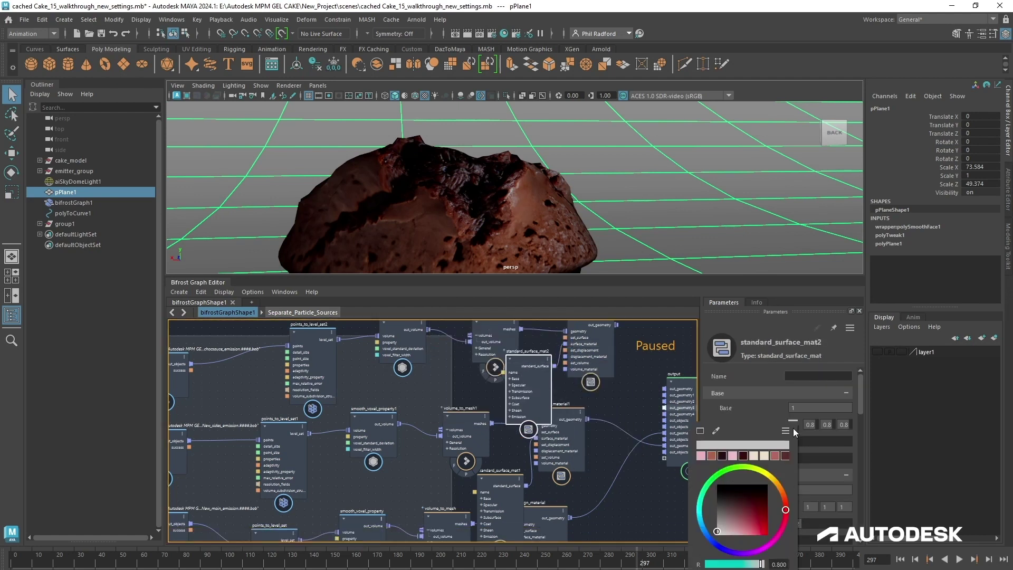
click(715, 431)
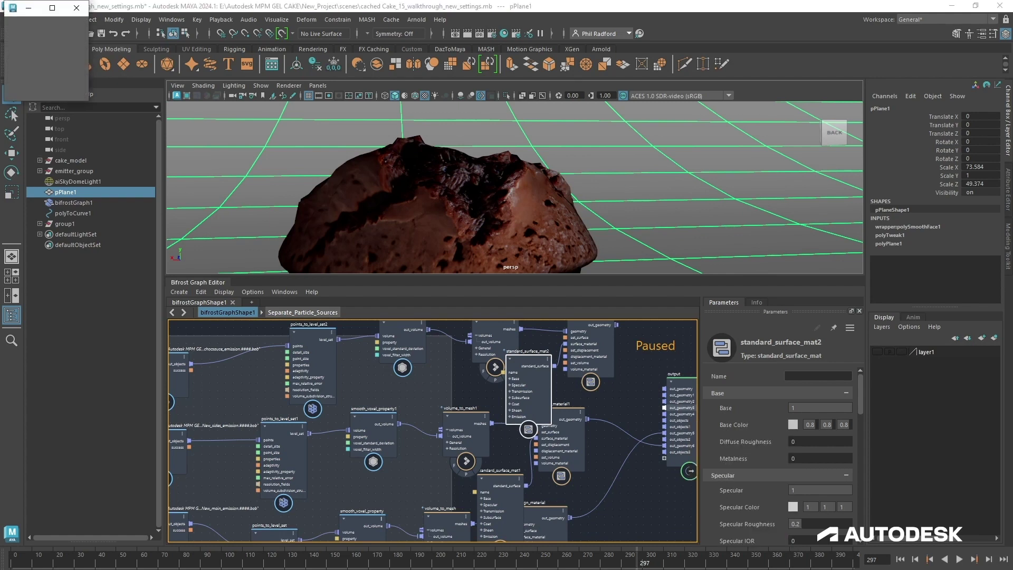
click(555, 363)
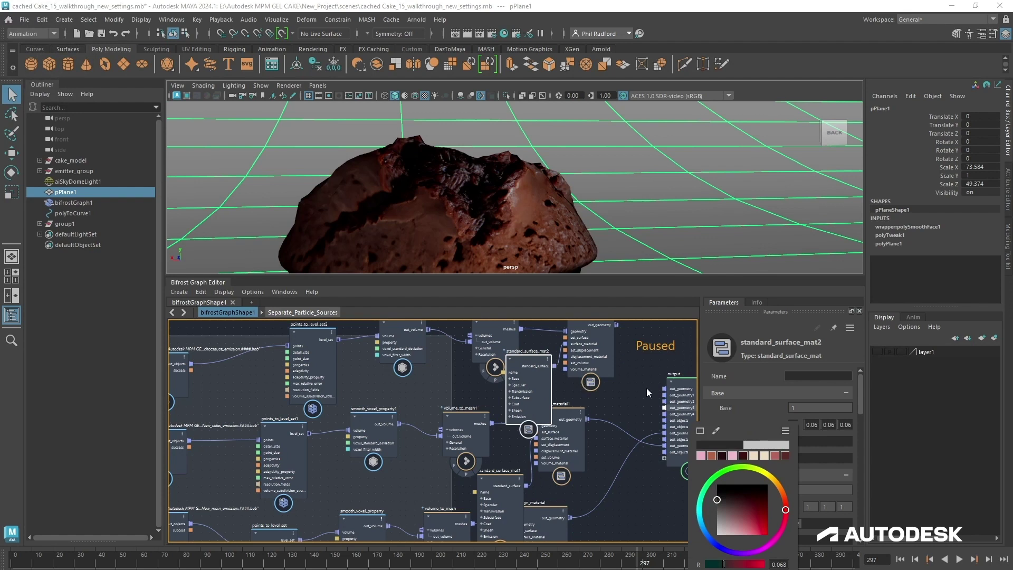
Raise the output node, move to frame 370, connect assign_material2's out_geometry to a new output port, and resume graph evaluation
alt+middle_drag(612, 405, 548, 418)
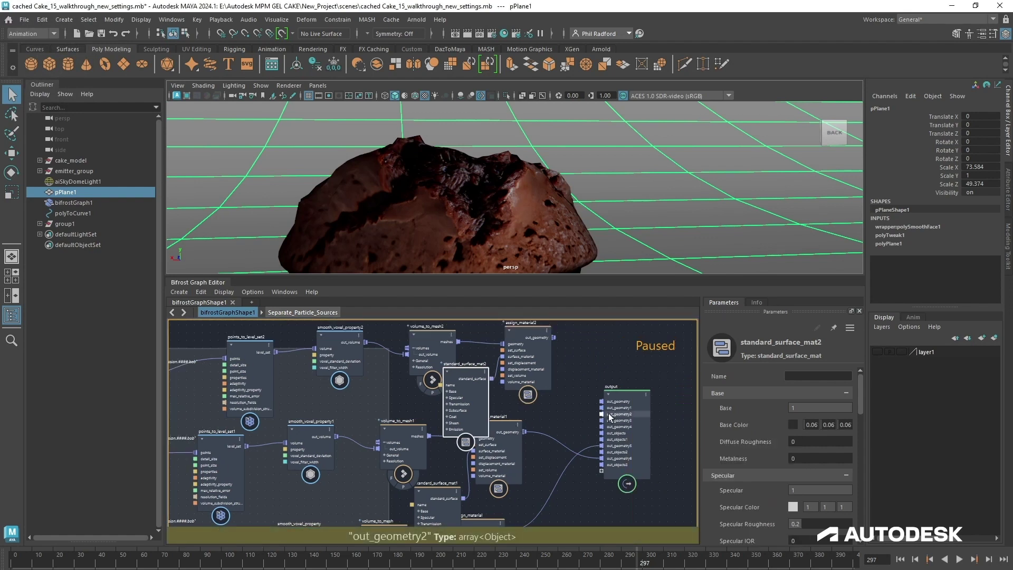
drag(608, 413, 633, 359)
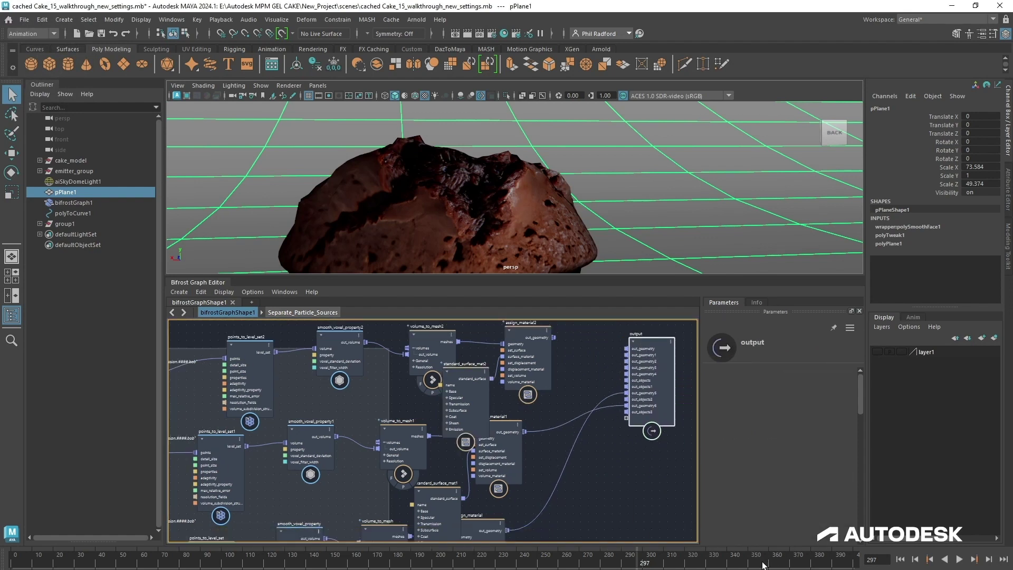
drag(782, 564, 792, 563)
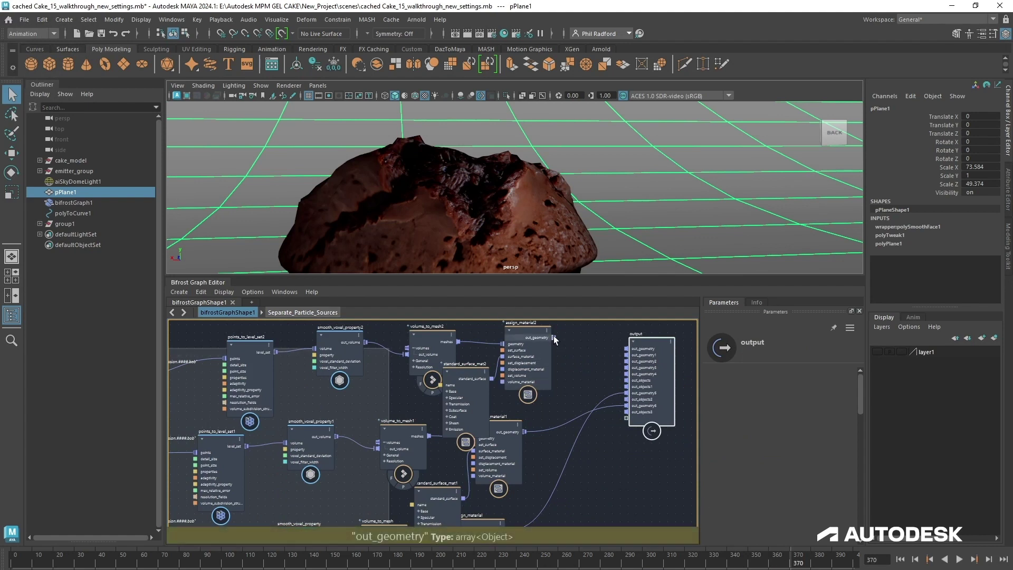
drag(553, 336, 626, 419)
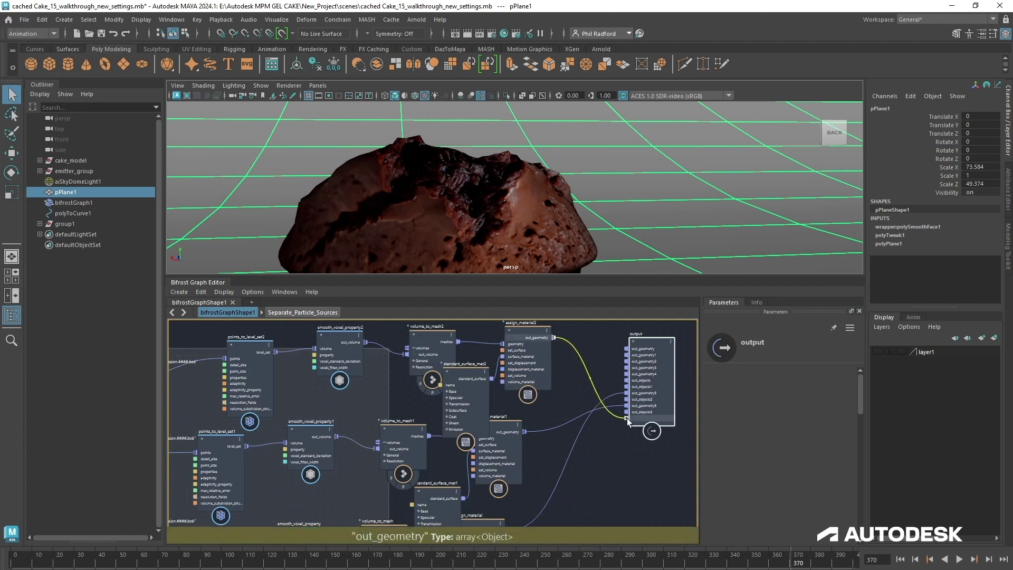
click(615, 448)
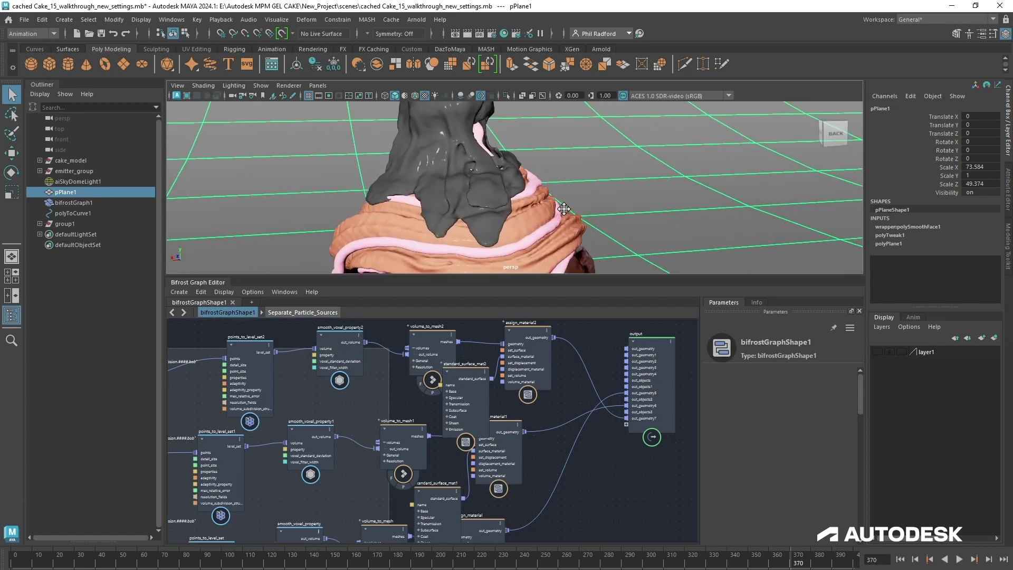
Spread out the assign_material2 and standard_surface_mat2 nodes and set the material's Base Color to the saved dark brown swatch
drag(535, 363, 567, 347)
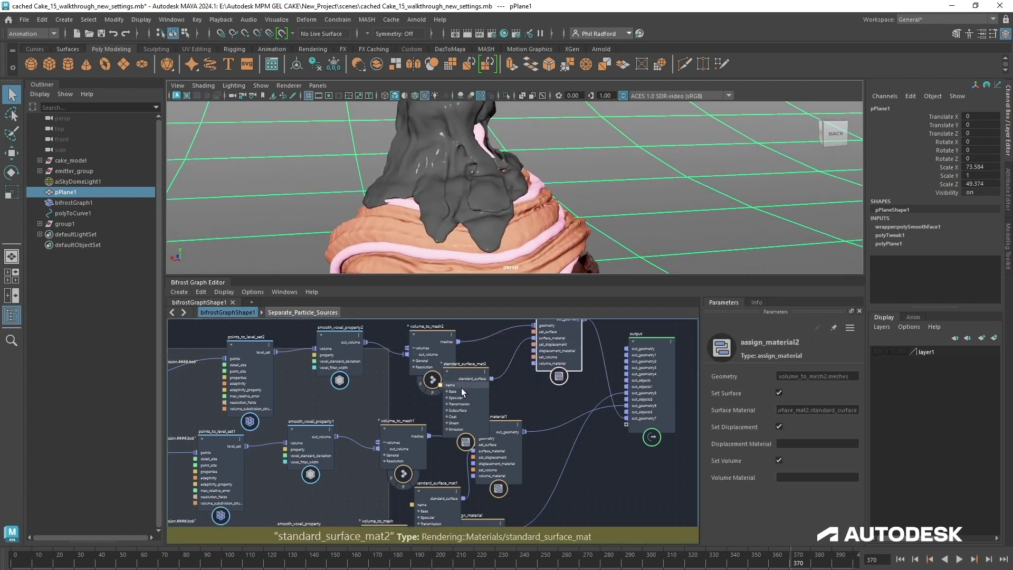
drag(461, 388, 481, 382)
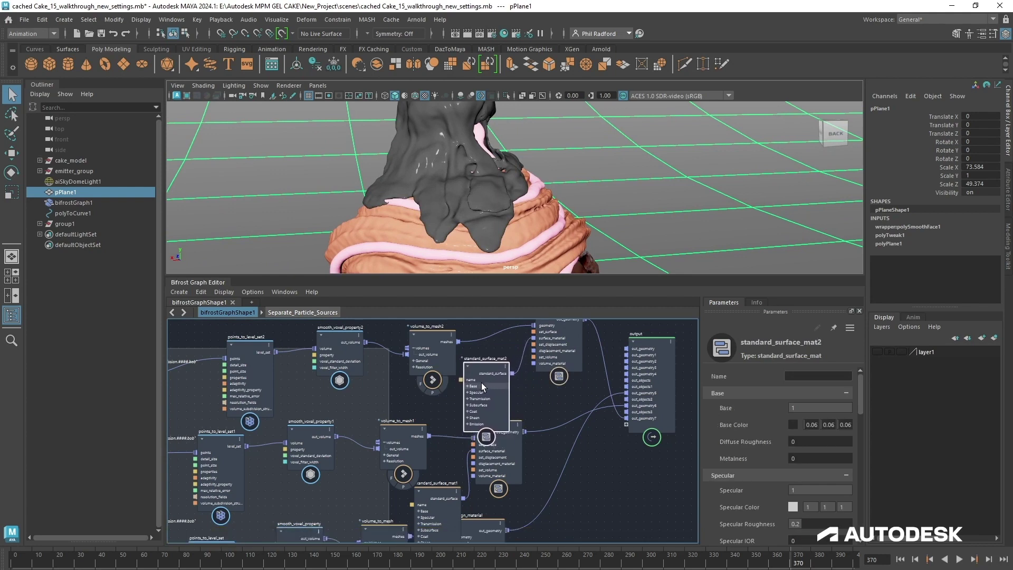
click(793, 425)
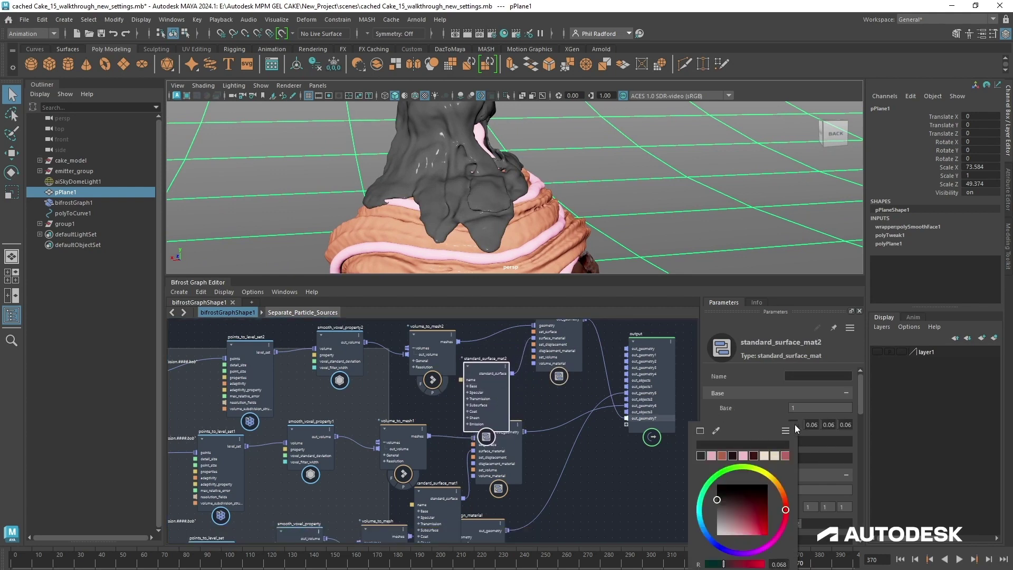
click(733, 456)
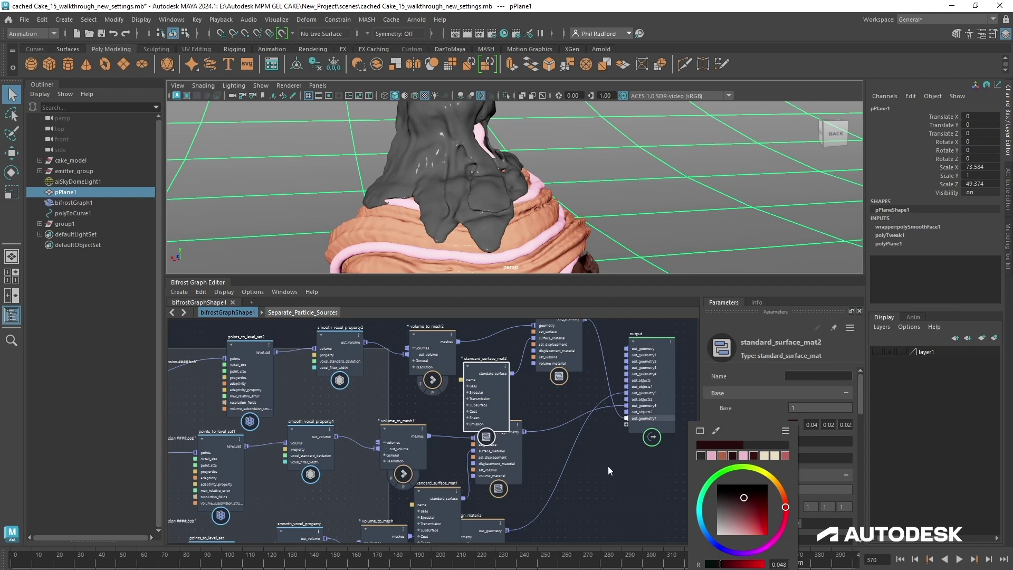
click(593, 458)
mouse_move(611, 465)
mouse_down()
mouse_move(583, 484)
mouse_move(592, 489)
mouse_up()
alt+middle_drag(592, 488, 605, 477)
click(612, 448)
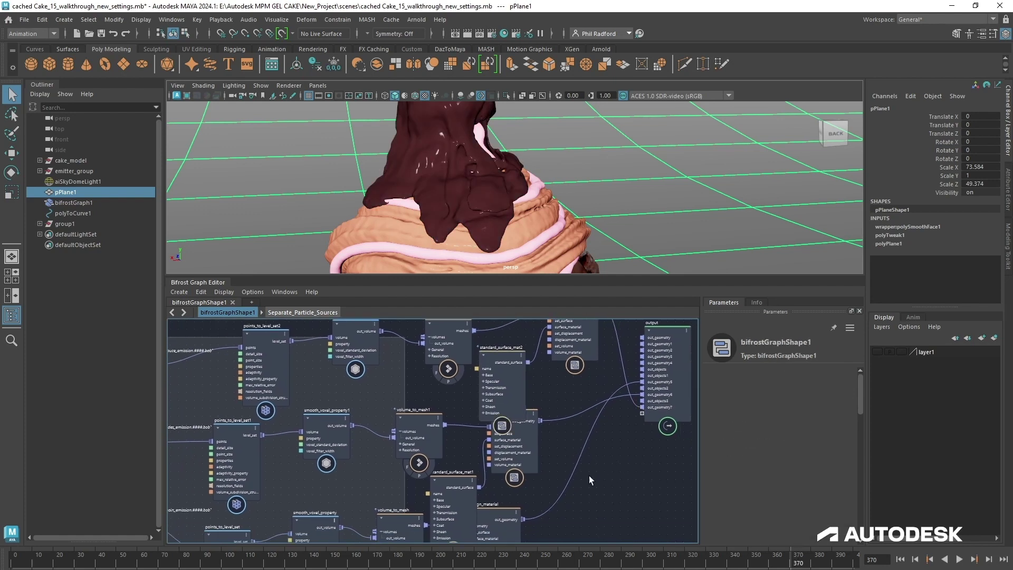
Temporarily connect the chocolate emission read node's out_objects to the output, compare its particles with the mesh, and remove the connection
alt+middle_drag(315, 380, 340, 390)
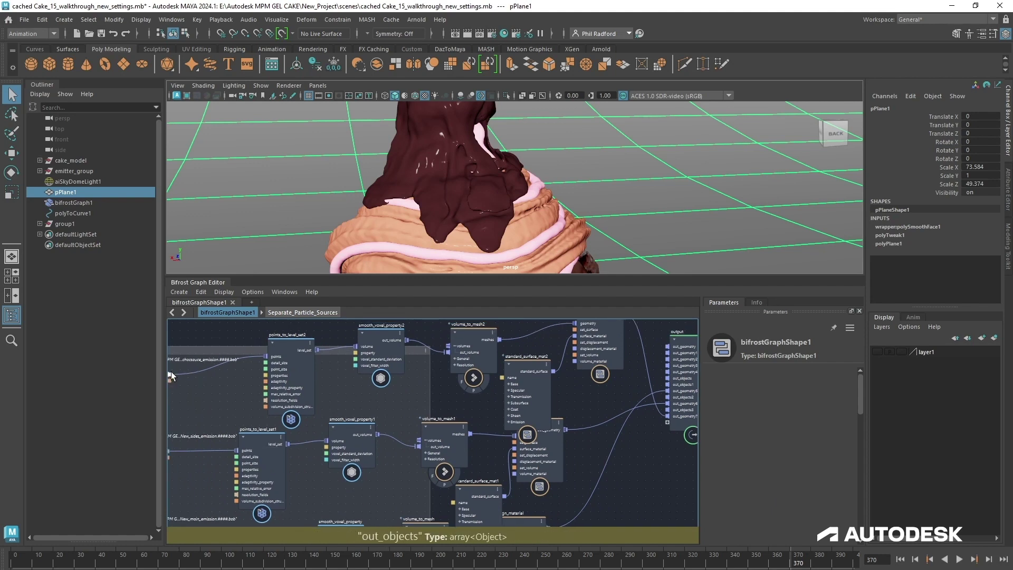
drag(170, 374, 667, 422)
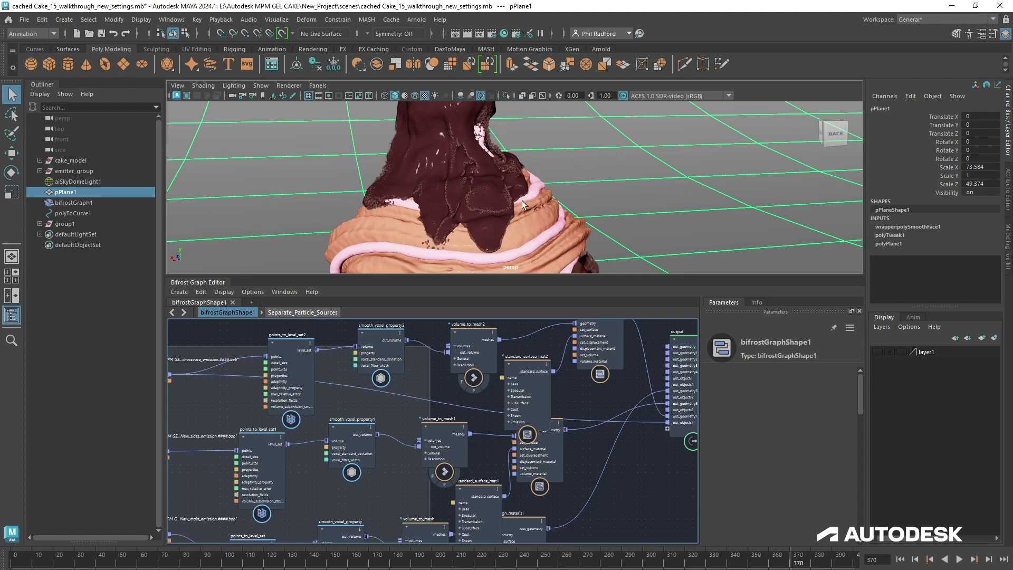
alt+right_drag(537, 211, 608, 227)
alt+drag(609, 227, 470, 194)
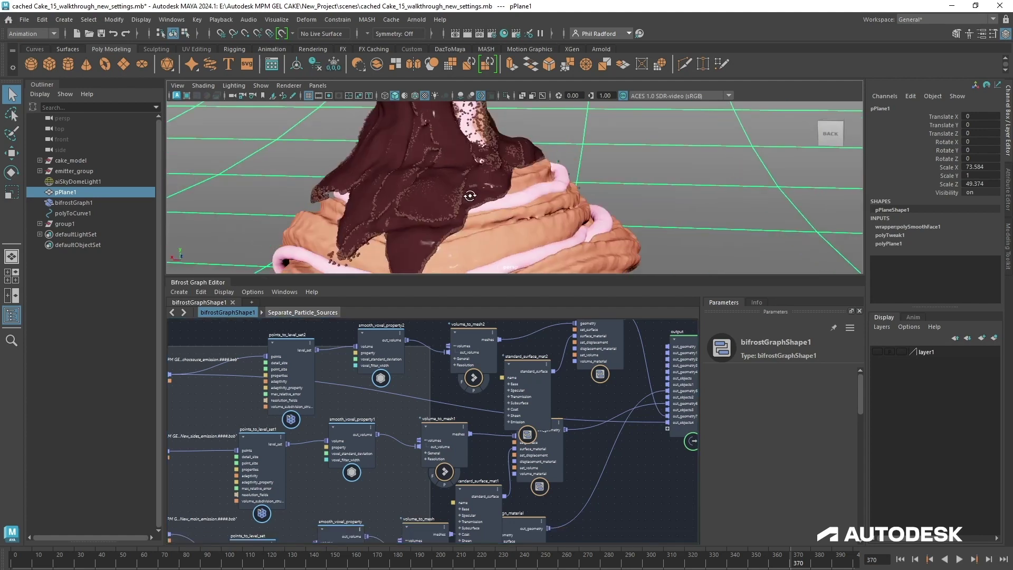
alt+middle_drag(470, 194, 569, 178)
alt+drag(568, 178, 542, 216)
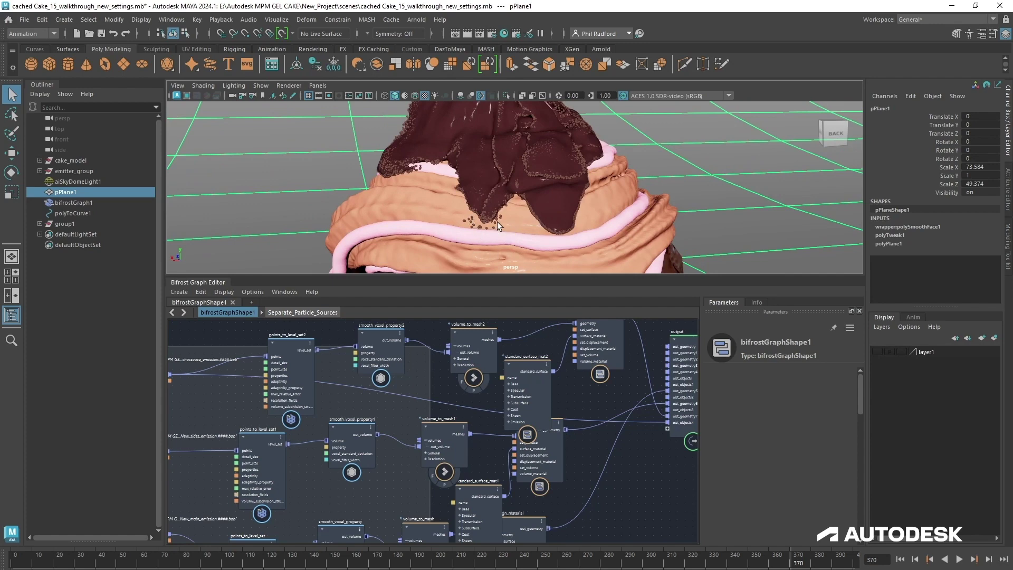
alt+drag(537, 173, 458, 227)
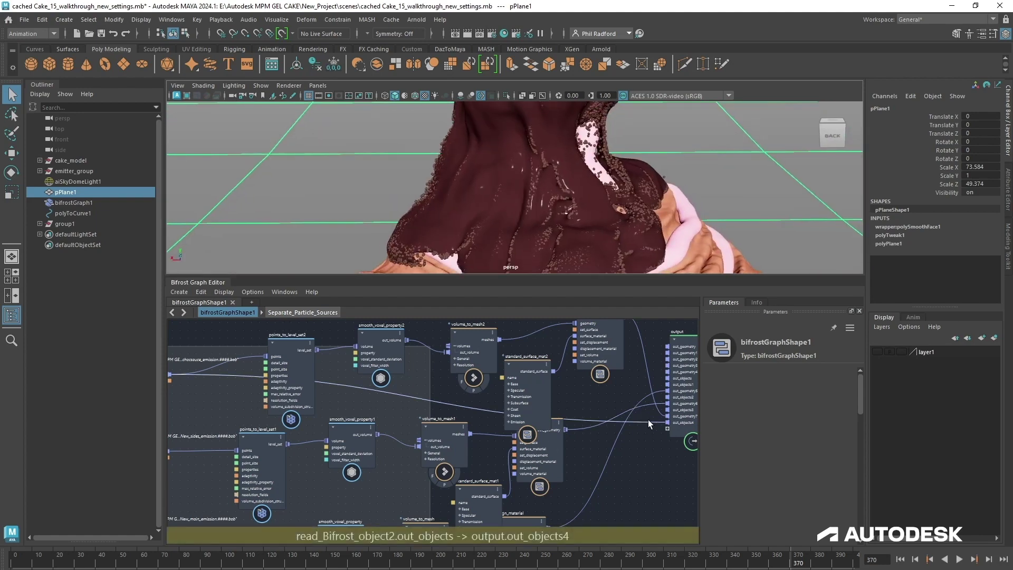
drag(635, 483, 634, 483)
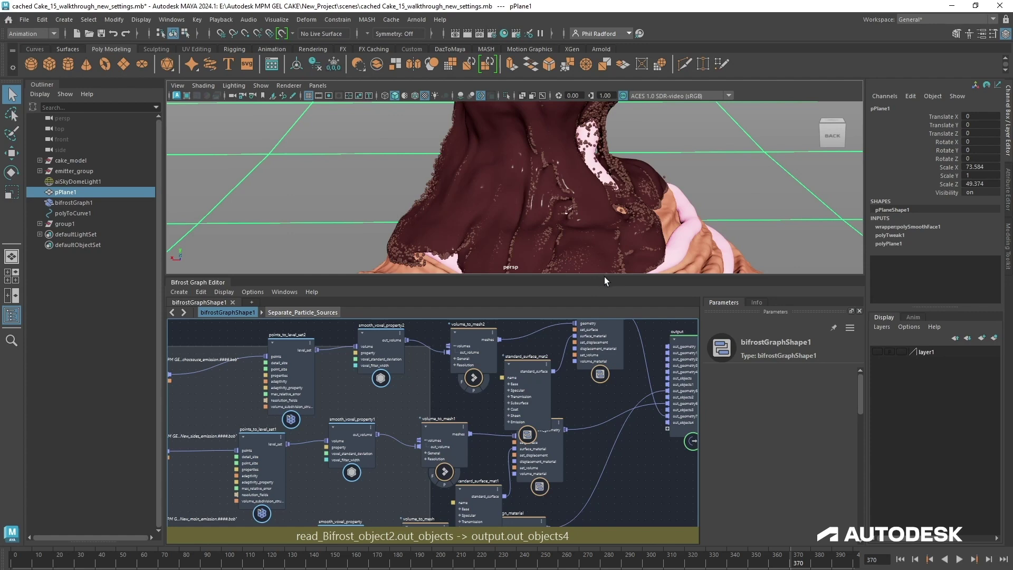
Enlarge the viewport above the graph editor, deselect the ground plane, and frame the whole cupcake
drag(603, 277, 604, 411)
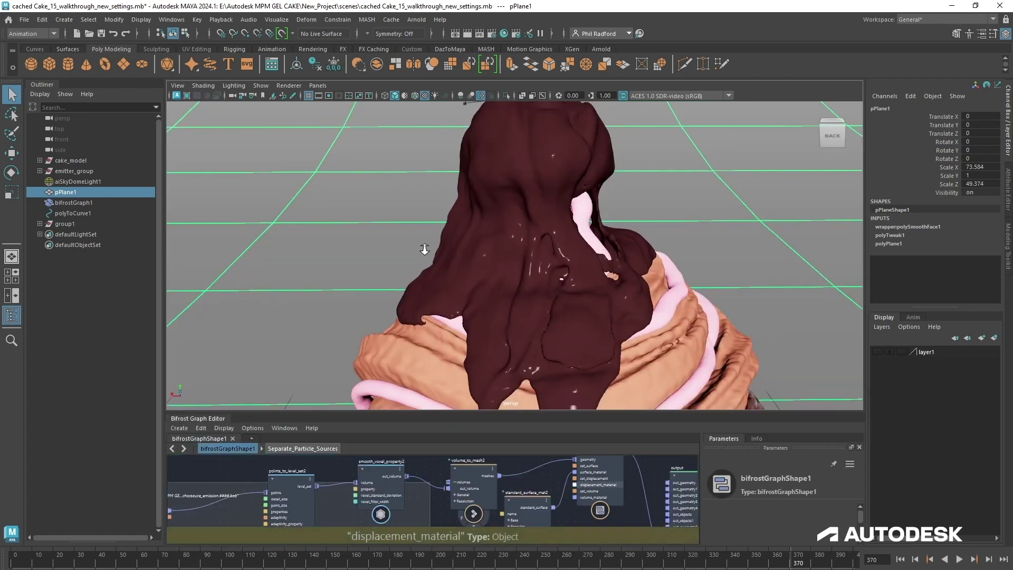
scroll(425, 249, down, 10)
alt+drag(610, 305, 610, 246)
alt+middle_drag(612, 272, 615, 238)
click(640, 208)
alt+drag(633, 242, 630, 241)
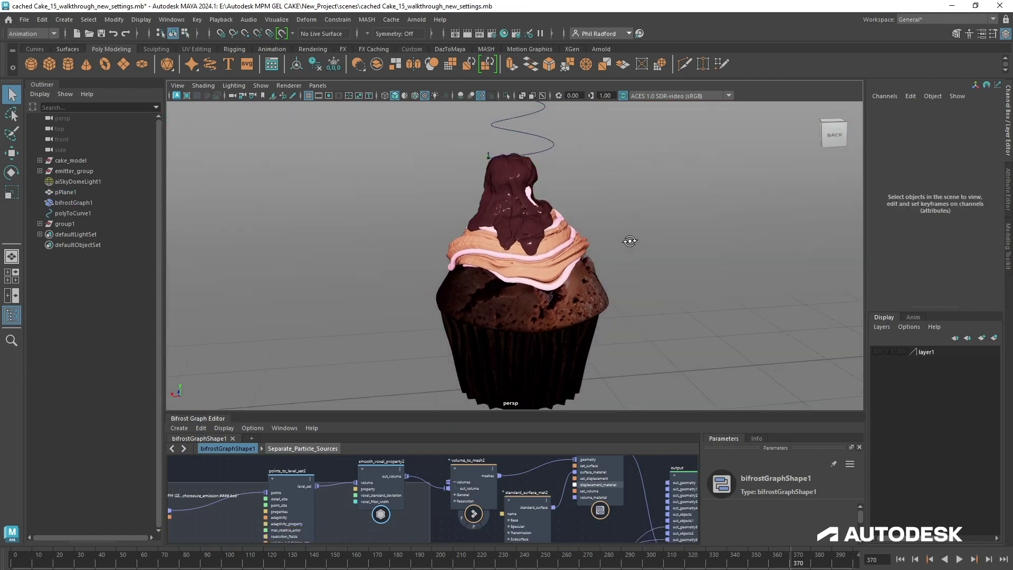
Save the scene, create a playblast of the meshed cupcake animation, and close its playback window after viewing
click(24, 21)
click(53, 66)
click(171, 20)
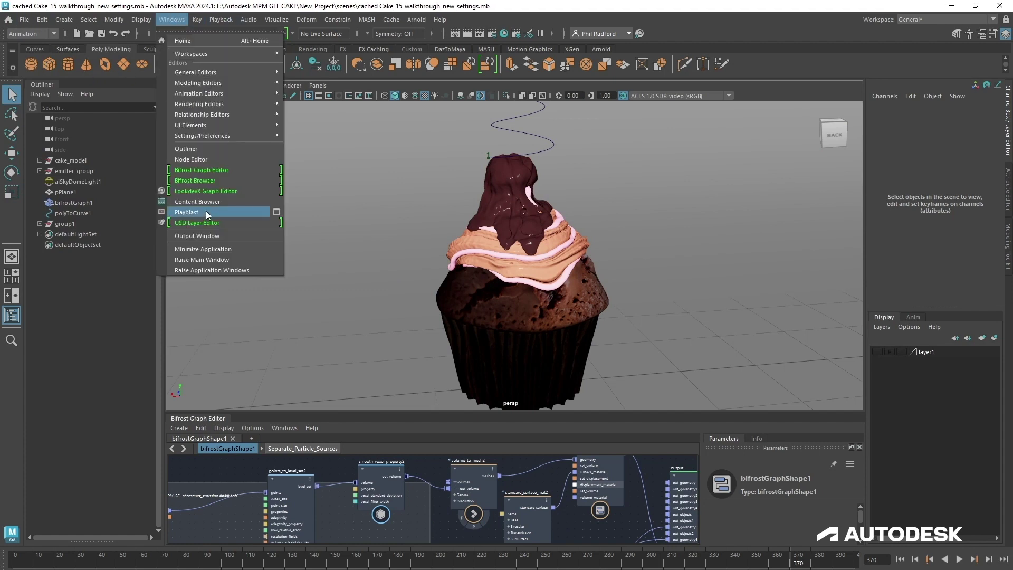
click(206, 211)
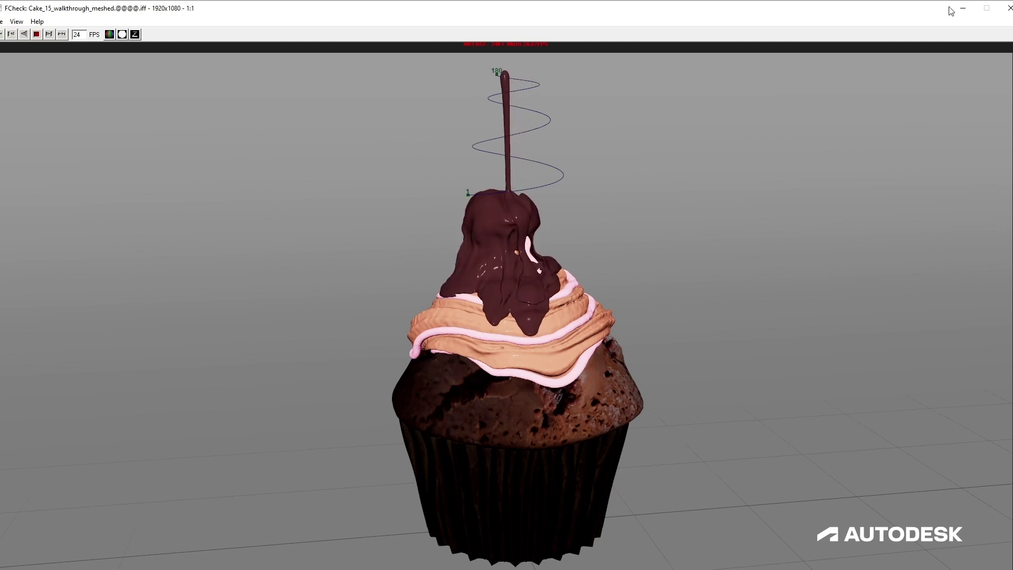
click(1009, 8)
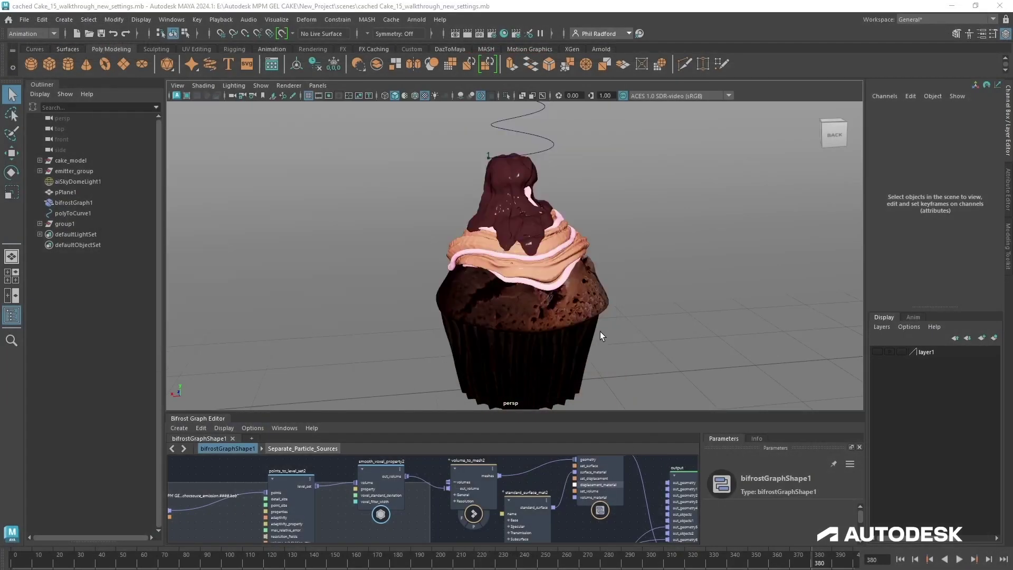
Enlarge the graph editor and connect the chocolate emission read node's out_objects to the output to display its particles
alt+drag(511, 204, 421, 226)
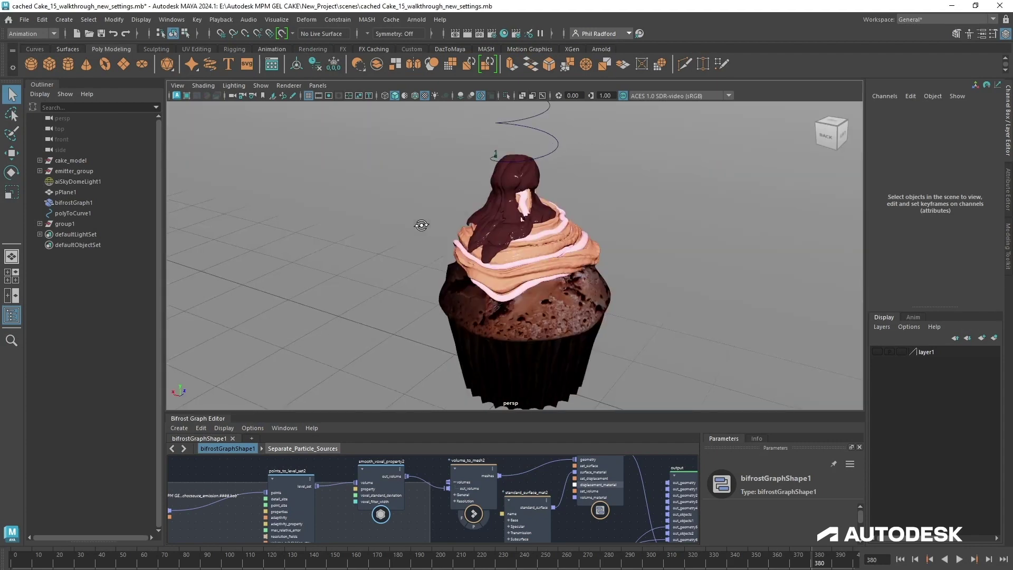
alt+right_drag(420, 226, 733, 280)
alt+drag(632, 221, 625, 317)
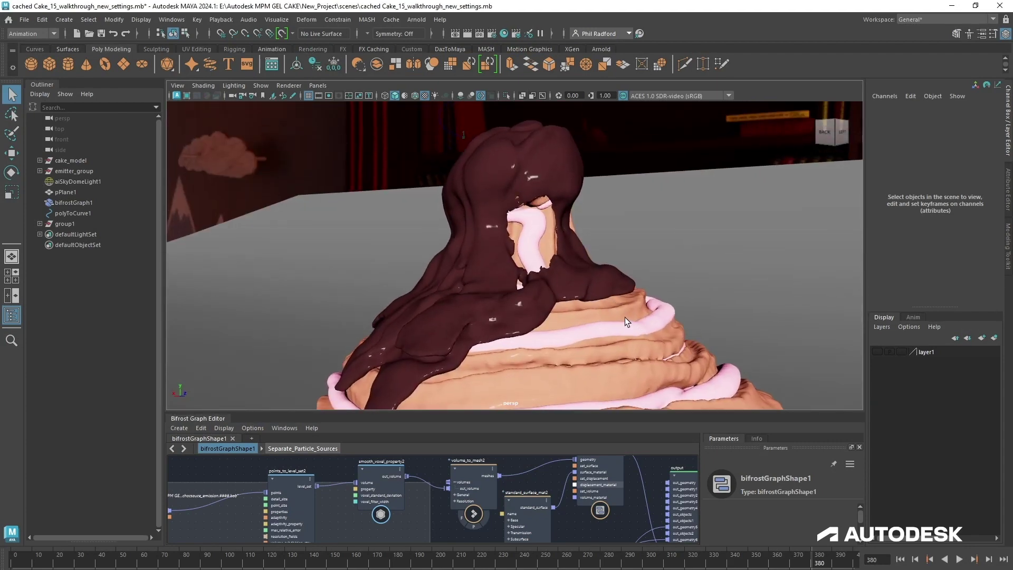
drag(524, 413, 524, 281)
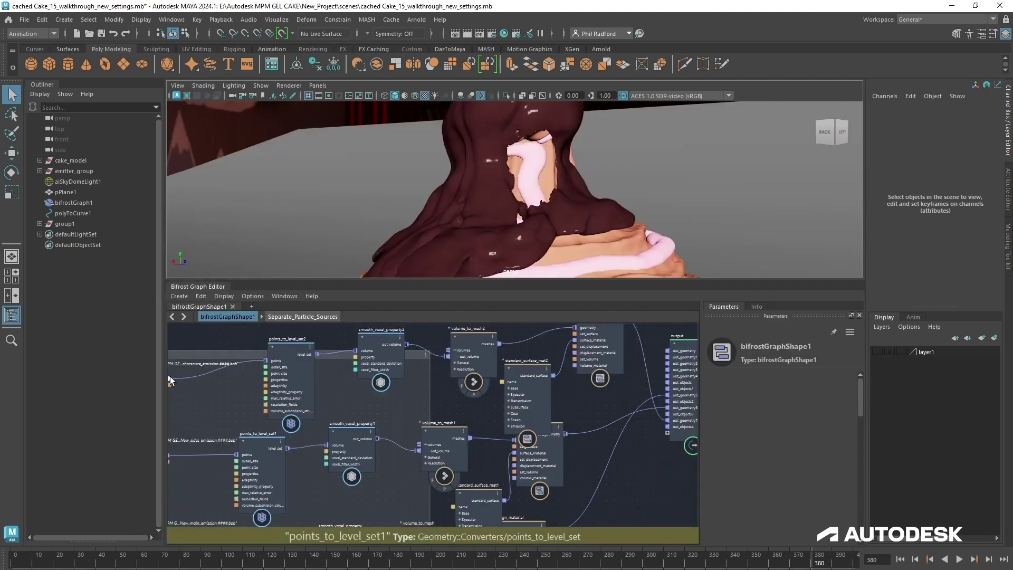
drag(170, 378, 678, 434)
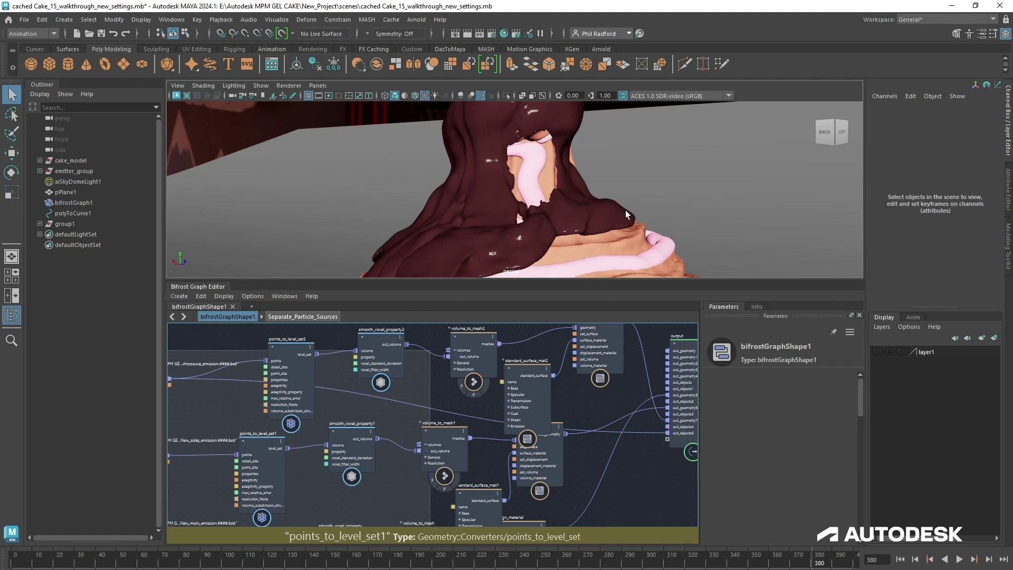
Examine how the chocolate particles line up with the mesh around the gap in the coating
alt+drag(621, 196, 553, 211)
alt+middle_drag(553, 211, 564, 178)
alt+right_drag(563, 178, 577, 183)
alt+drag(578, 184, 621, 207)
alt+right_drag(621, 206, 629, 212)
mouse_move(629, 212)
alt+mouse_down()
mouse_move(587, 202)
mouse_move(597, 204)
mouse_move(601, 233)
mouse_move(649, 221)
mouse_move(638, 217)
alt+mouse_up()
alt+right_drag(638, 217, 621, 215)
alt+drag(621, 215, 596, 213)
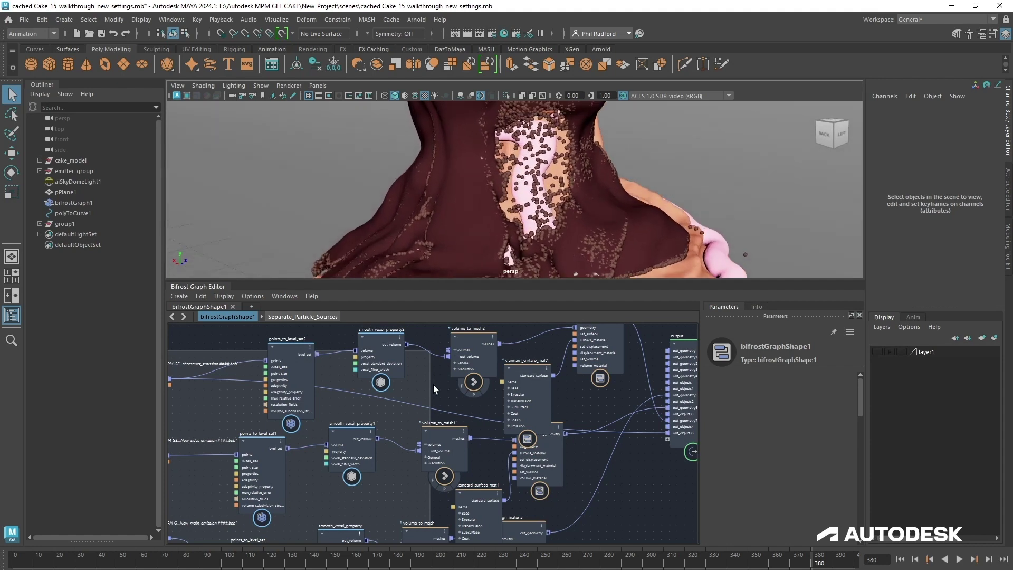
Set the Level Set Threshold of volume_to_mesh2 to 0.004 and check the chocolate mesh at frame 340
alt+middle_drag(442, 336, 457, 347)
click(397, 362)
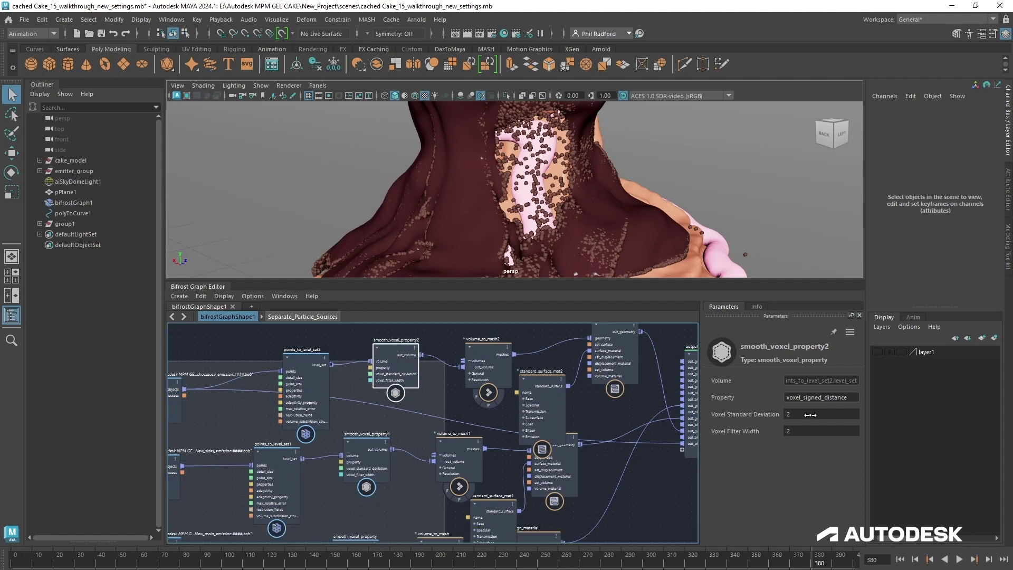
drag(484, 363, 480, 360)
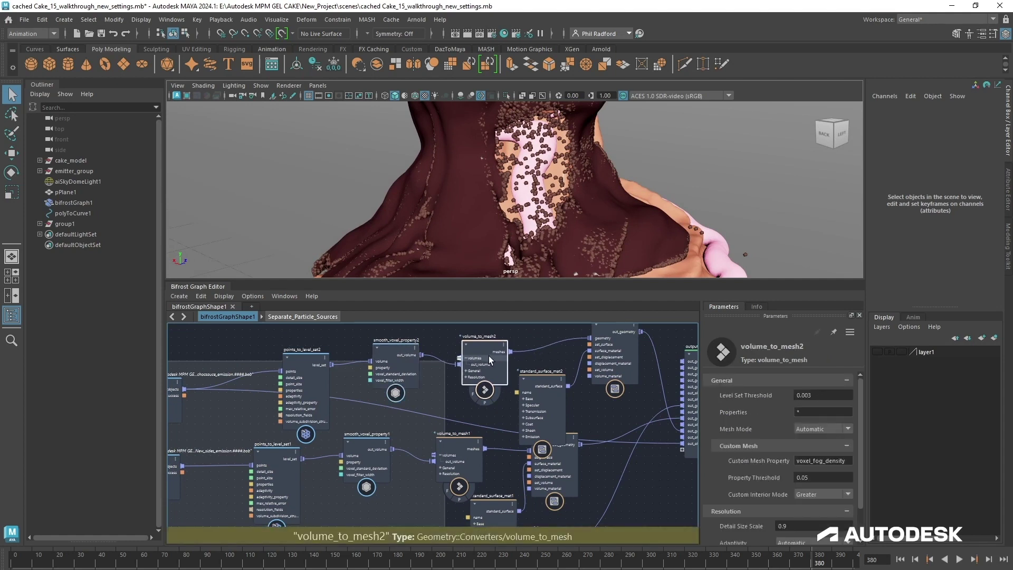
click(811, 396)
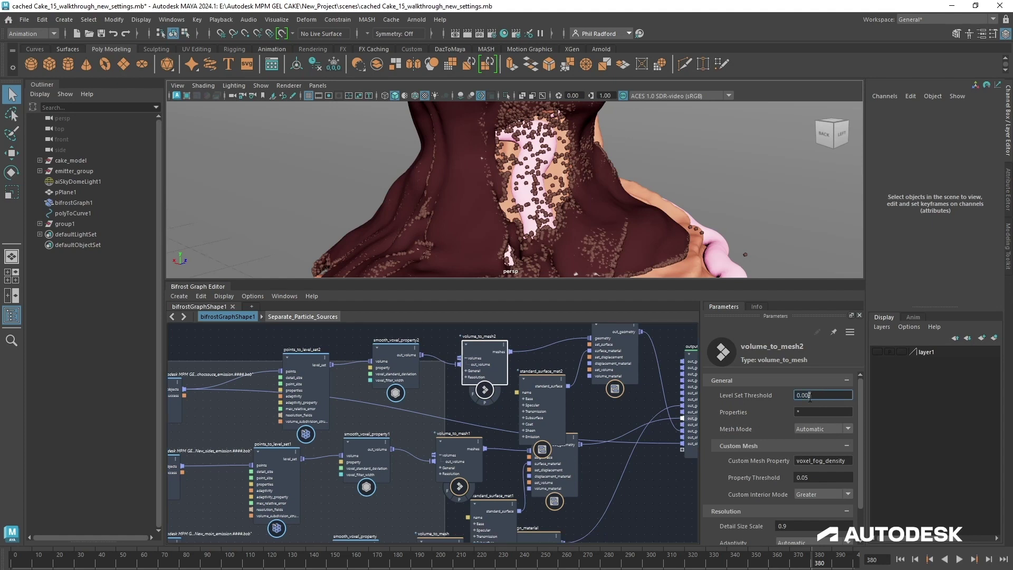
double_click(810, 397)
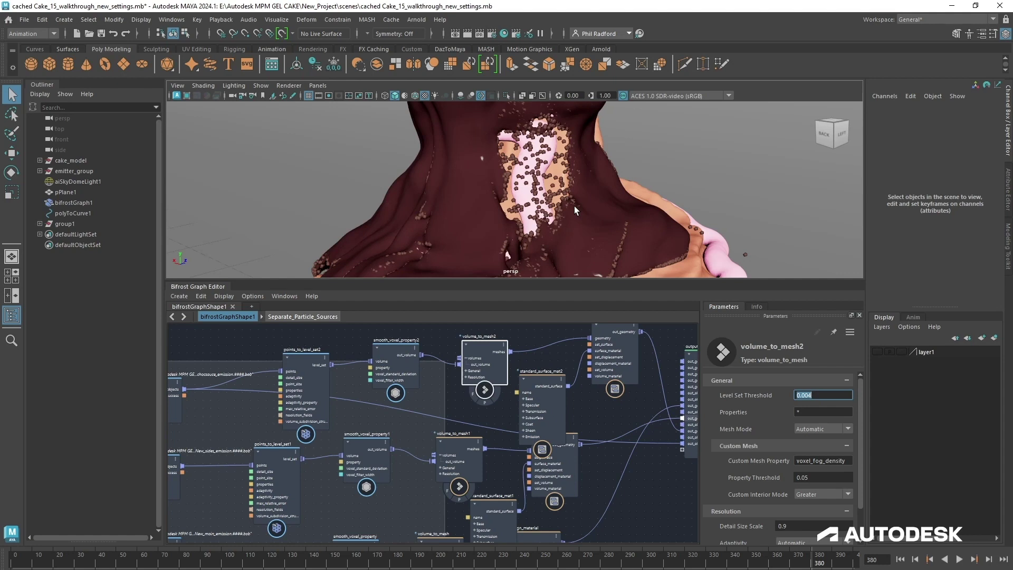
key(Return)
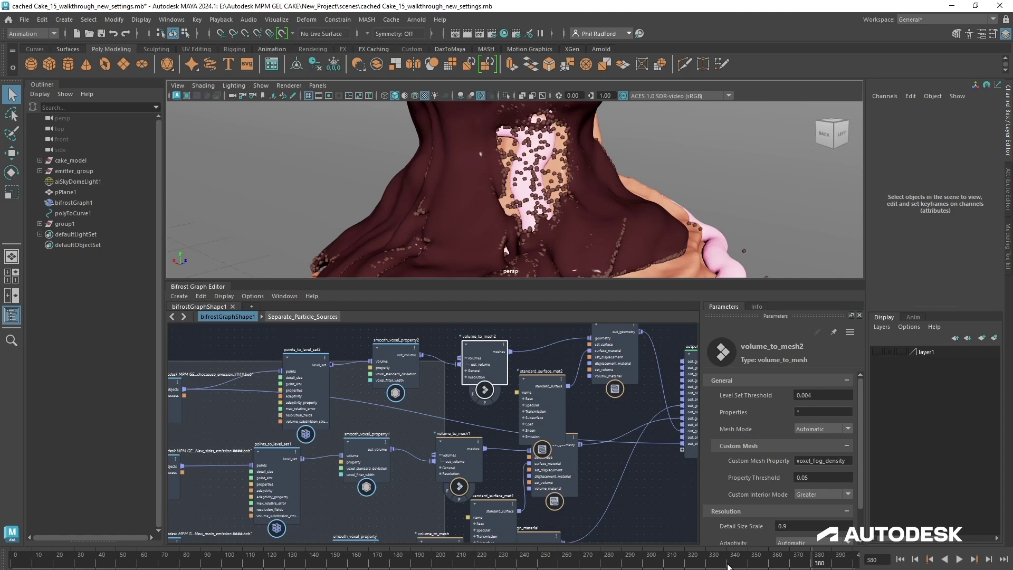
click(728, 564)
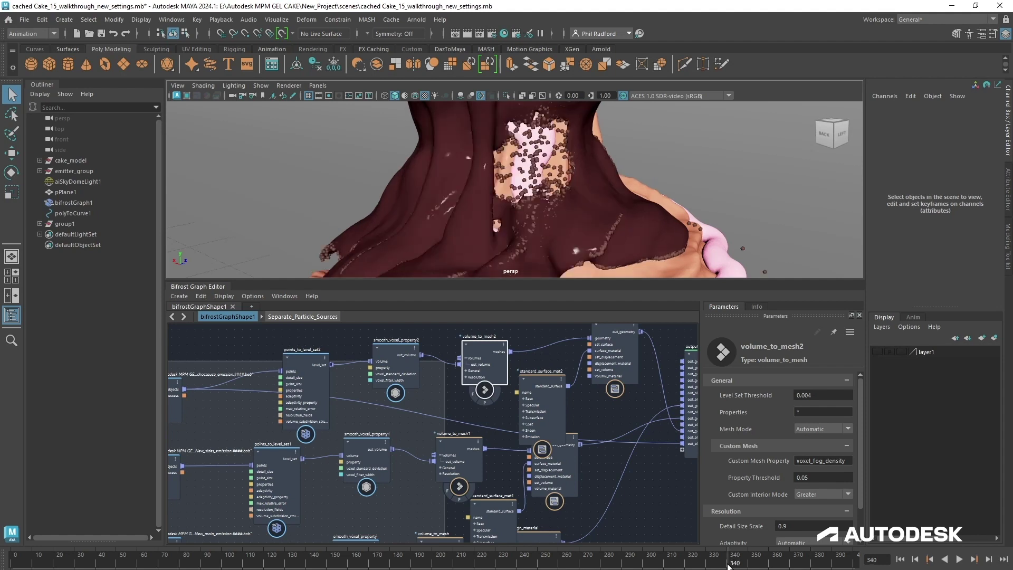
Check how the chocolate mesh follows its particles at frames 311 and 301 from several angles around the cake
click(667, 564)
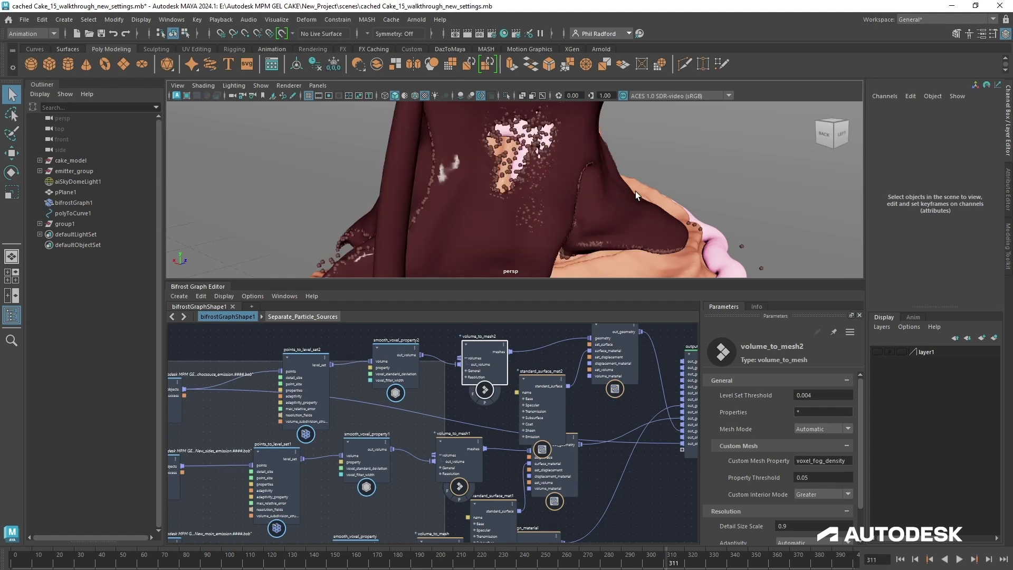
alt+drag(638, 194, 730, 193)
alt+middle_drag(730, 192, 672, 241)
scroll(672, 241, up, 2)
mouse_move(662, 210)
alt+mouse_down()
mouse_move(671, 208)
mouse_move(649, 206)
mouse_move(657, 209)
alt+mouse_up()
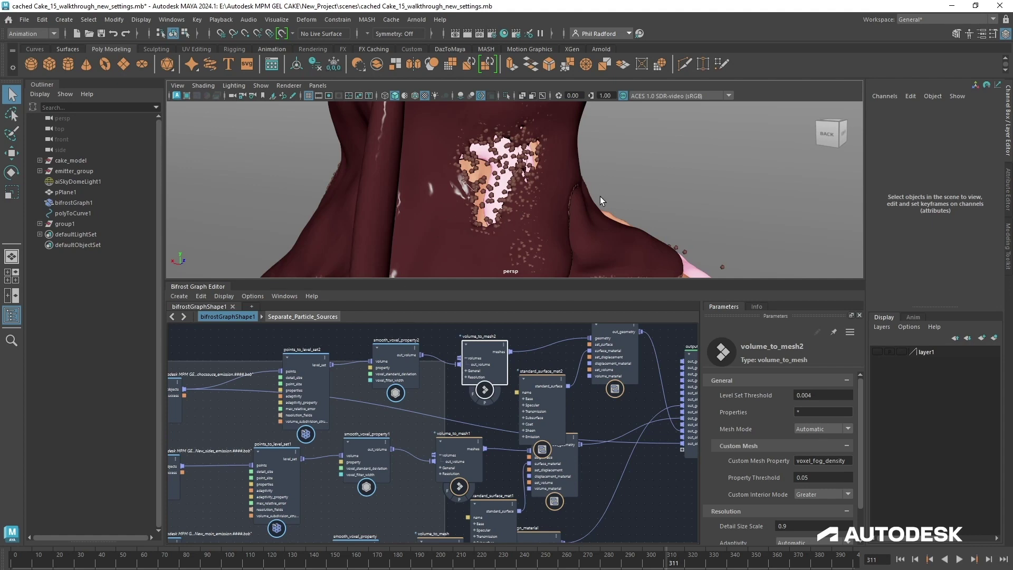
scroll(529, 210, down, 5)
alt+drag(588, 220, 664, 210)
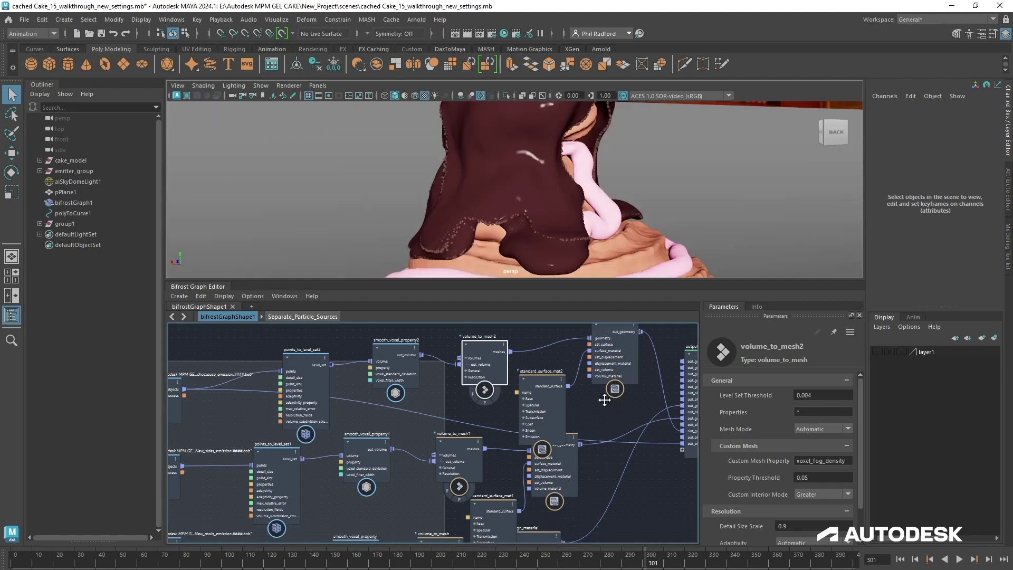
Disconnect the chocolate emission read node's out_objects from the graph output to hide its particles
middle_drag(591, 443, 526, 432)
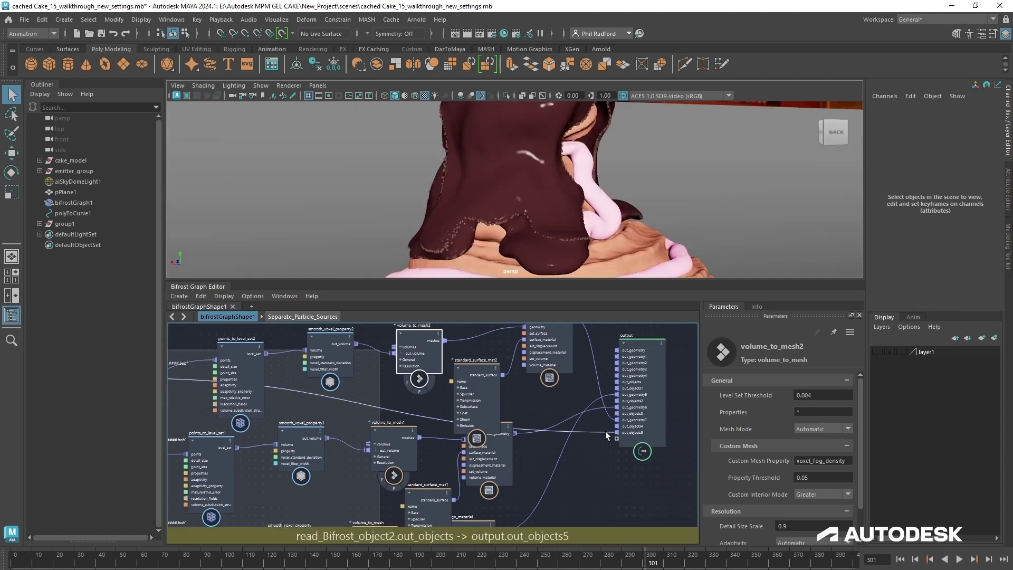
drag(605, 432, 596, 464)
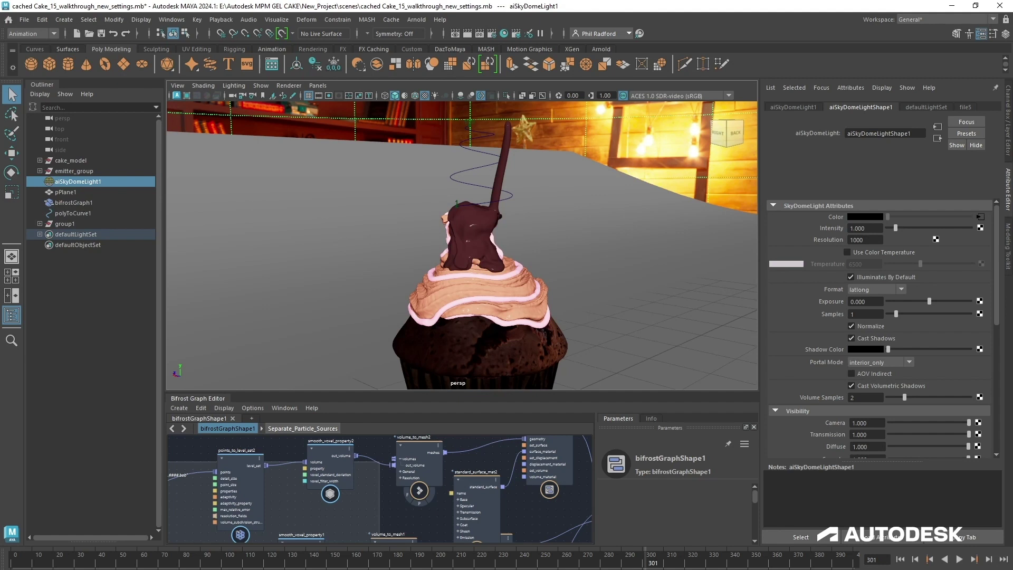
Select bifrostGraph1 and look over the Arnold visibility options of its shape
click(73, 203)
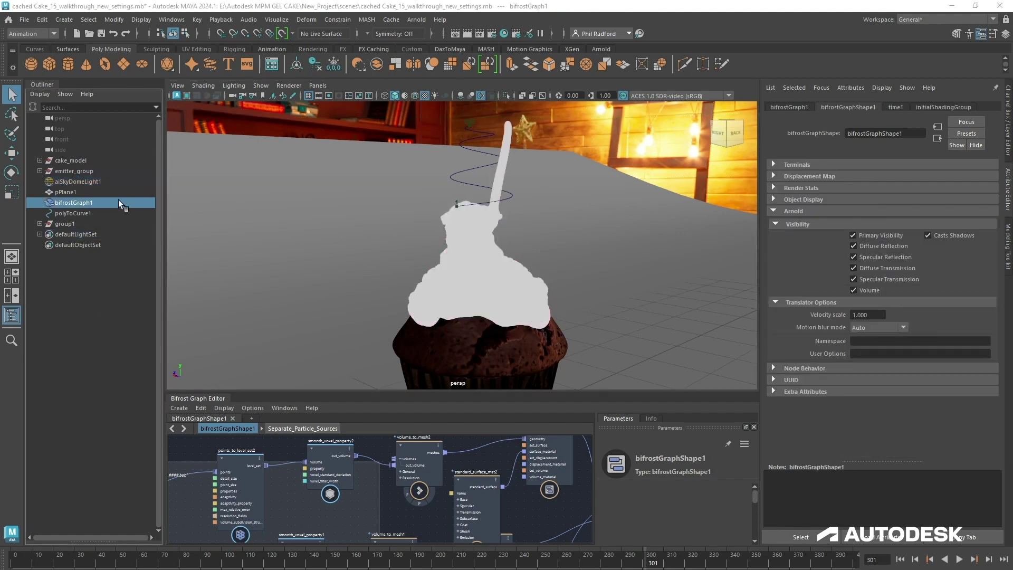
click(797, 223)
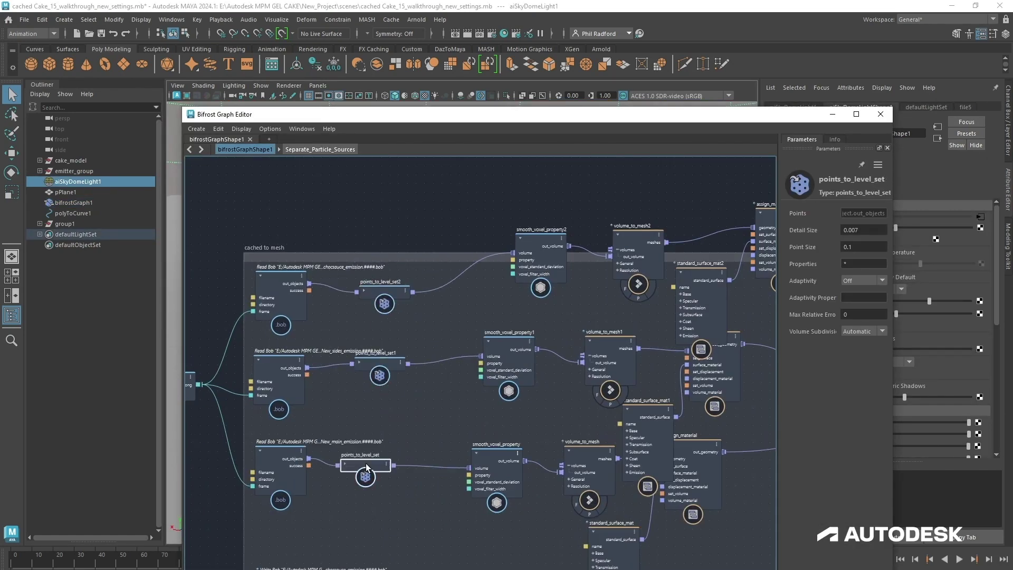
Tidy the graph by collapsing the smoothing, meshing and material assignment nodes and arranging the three chains in rows
drag(496, 457, 469, 462)
click(617, 235)
drag(623, 235, 536, 294)
drag(594, 345, 533, 370)
drag(581, 451, 533, 460)
alt+middle_drag(634, 264, 509, 261)
drag(573, 267, 533, 248)
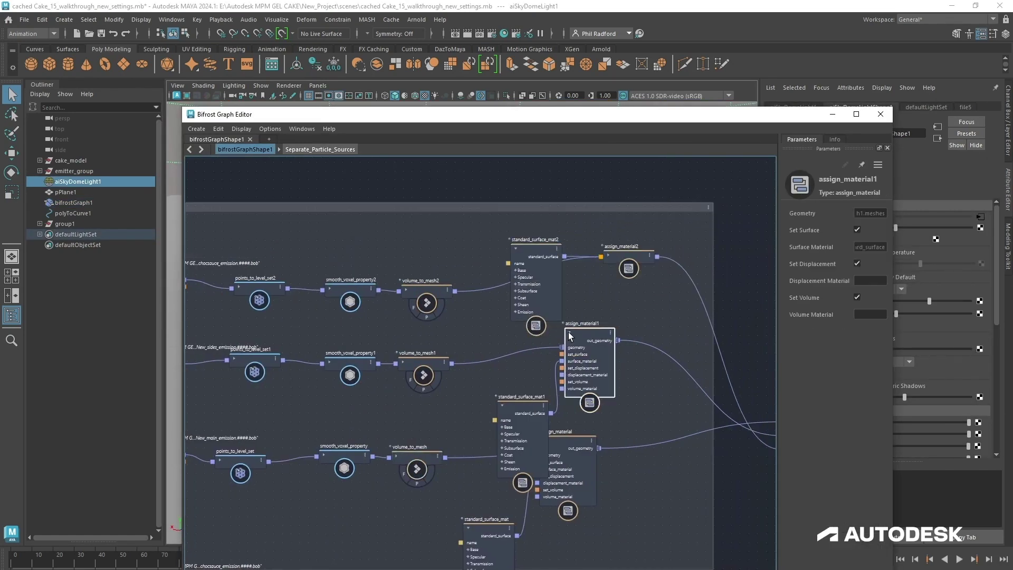
drag(484, 535, 515, 480)
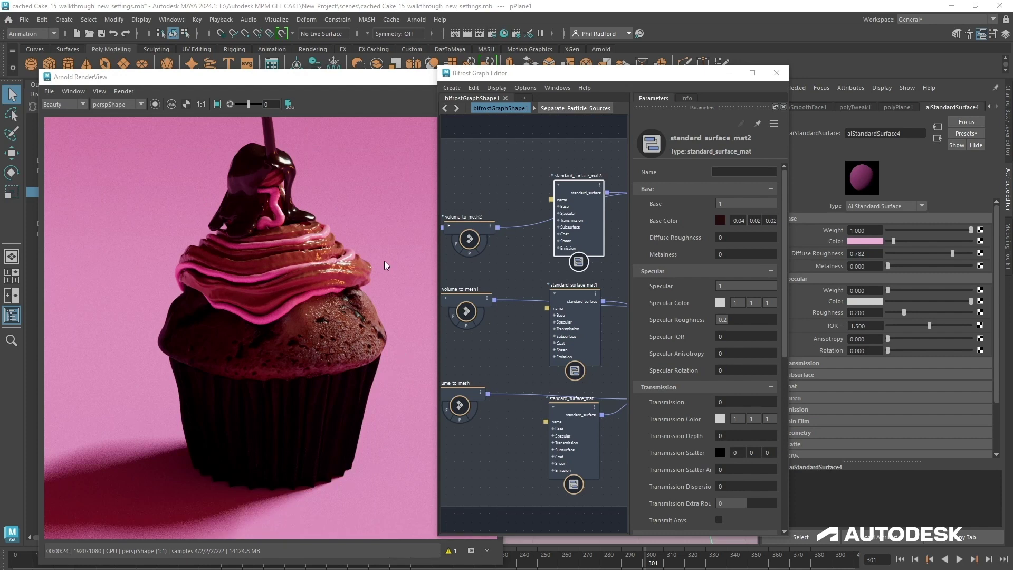
On standard_surface_mat, set Specular Roughness to 0.6 and Subsurface Color to an orange-red of 0.96, 0.26, 0.15
key(Return)
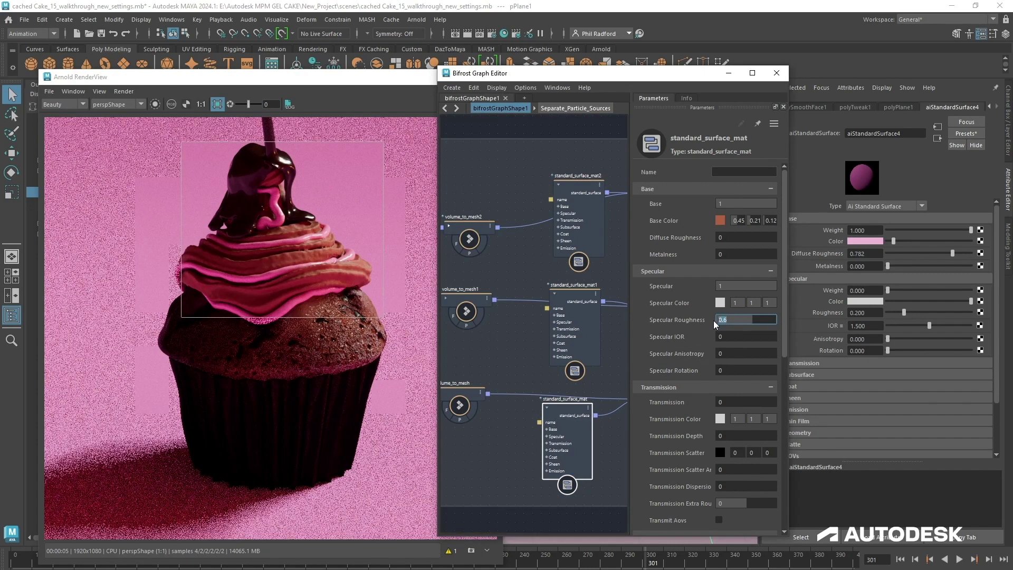
scroll(713, 321, down, 5)
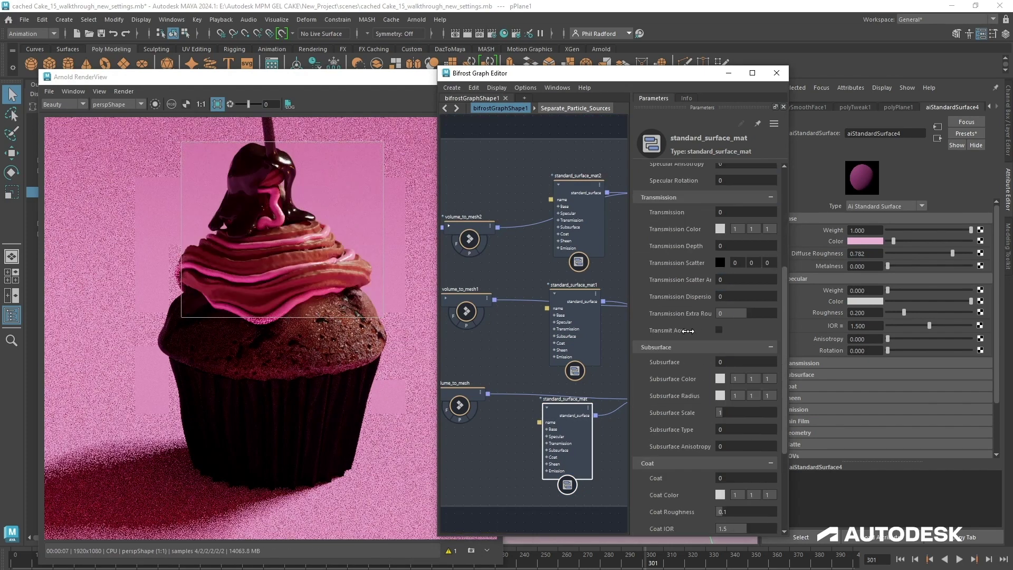
click(724, 379)
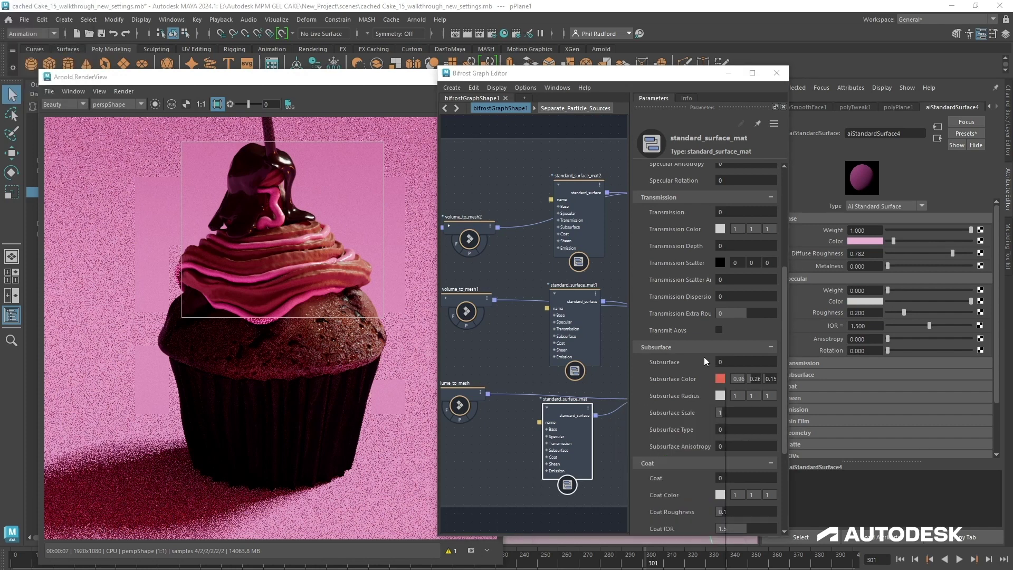
Give standard_surface_mat a red Subsurface Radius of 0.48, 0.14, 0.07, and try Subsurface weights of 0.2, 1 and 0.5 before setting 0.3
double_click(721, 362)
text(0.2)
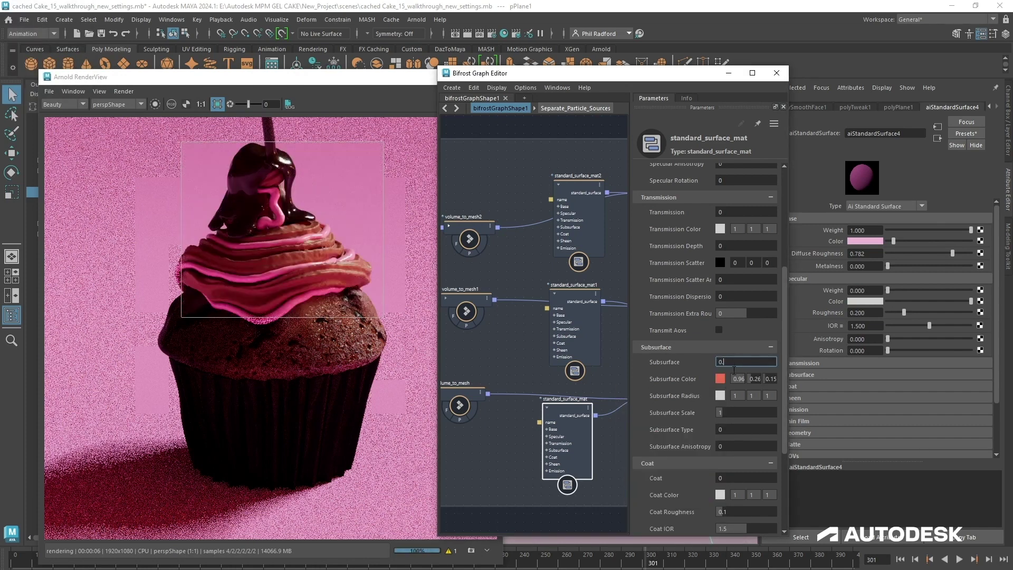
key(Return)
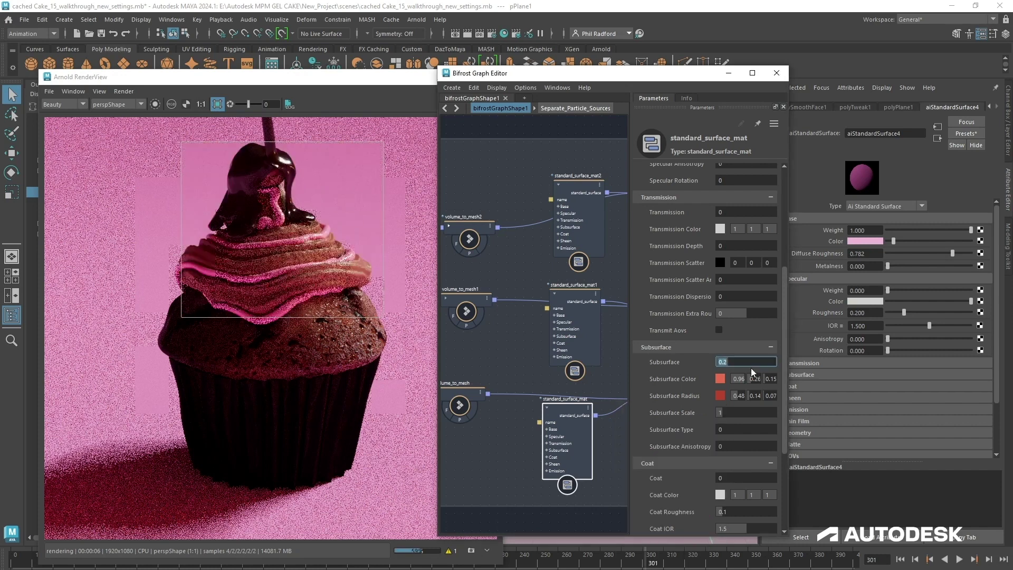
text(1)
key(Return)
text(0.5)
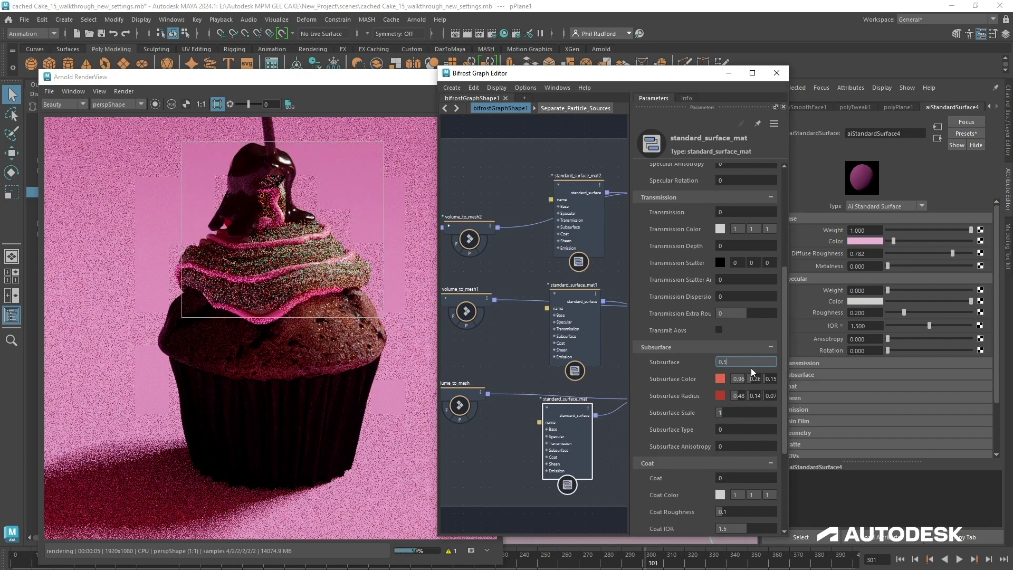
key(Return)
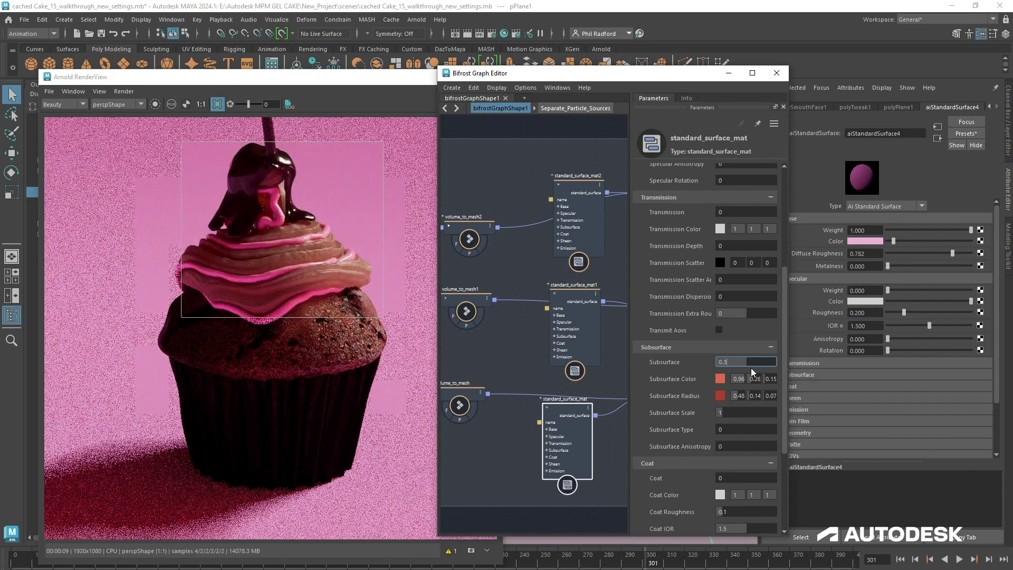
text(0.3)
key(Return)
On standard_surface_mat1, set Subsurface to 0.5 with a pink Subsurface Color of 0.92, 0.53, 0.53 and a darker pink Subsurface Radius
click(574, 322)
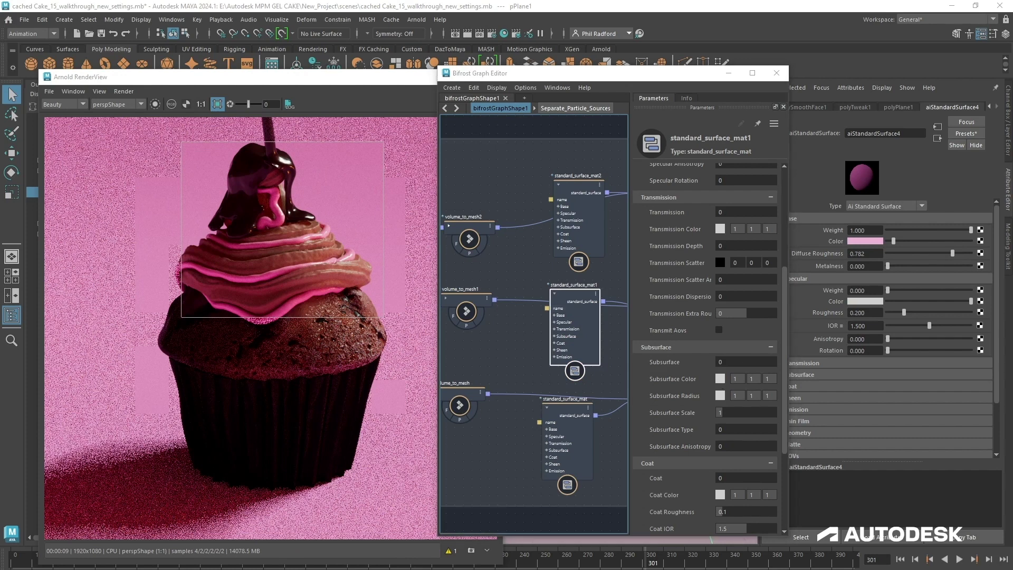
click(720, 378)
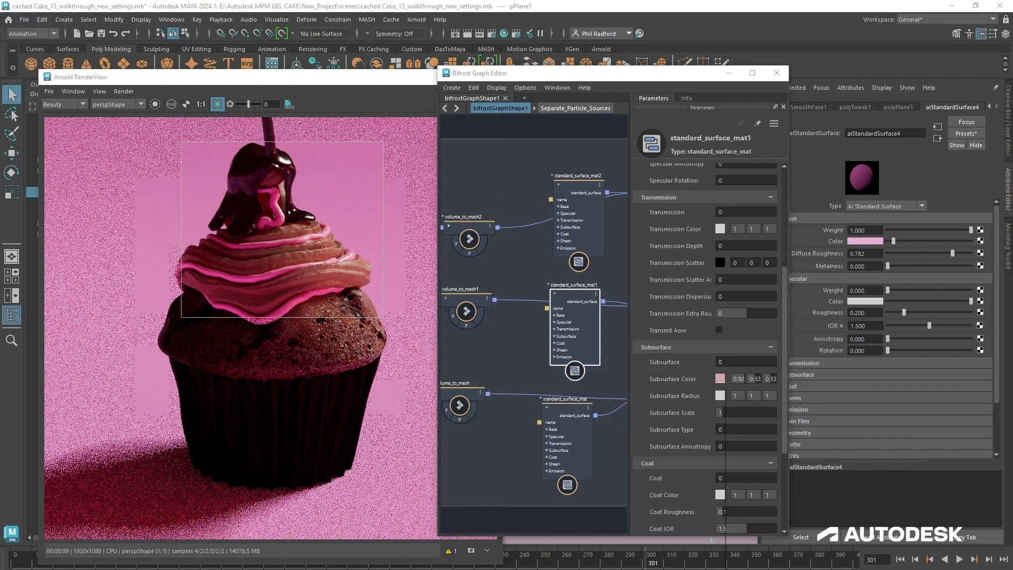
click(720, 379)
click(665, 451)
click(719, 397)
double_click(730, 362)
text(0.5)
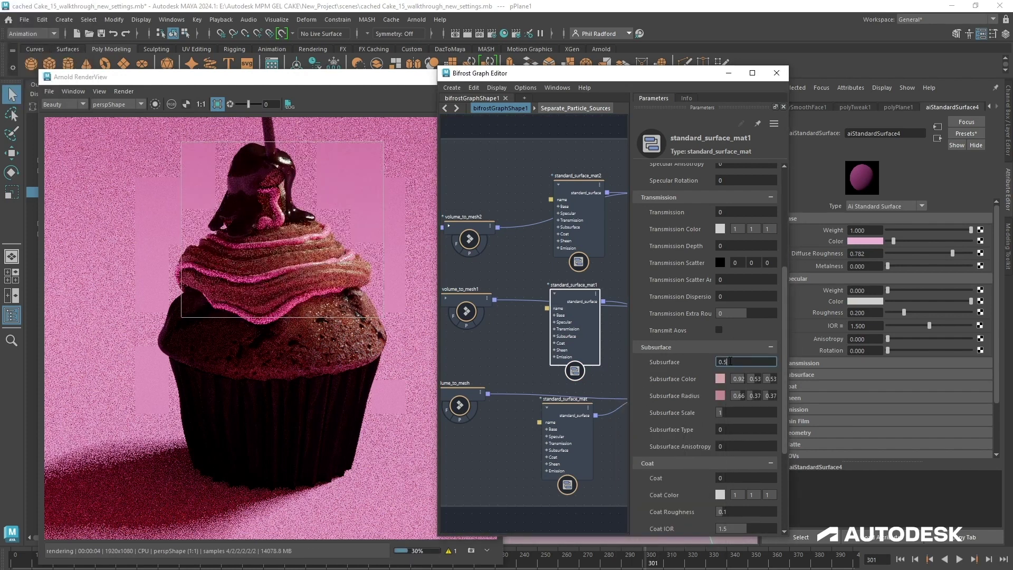
key(Return)
Try a Transmission of 0.1 on standard_surface_mat2, and return it to 0
scroll(730, 361, up, 3)
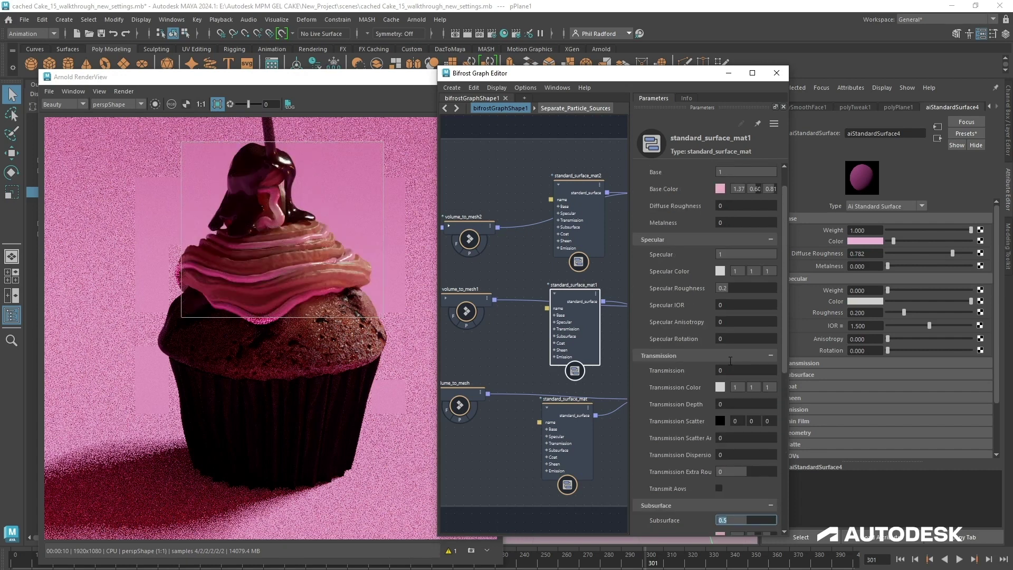
key(Return)
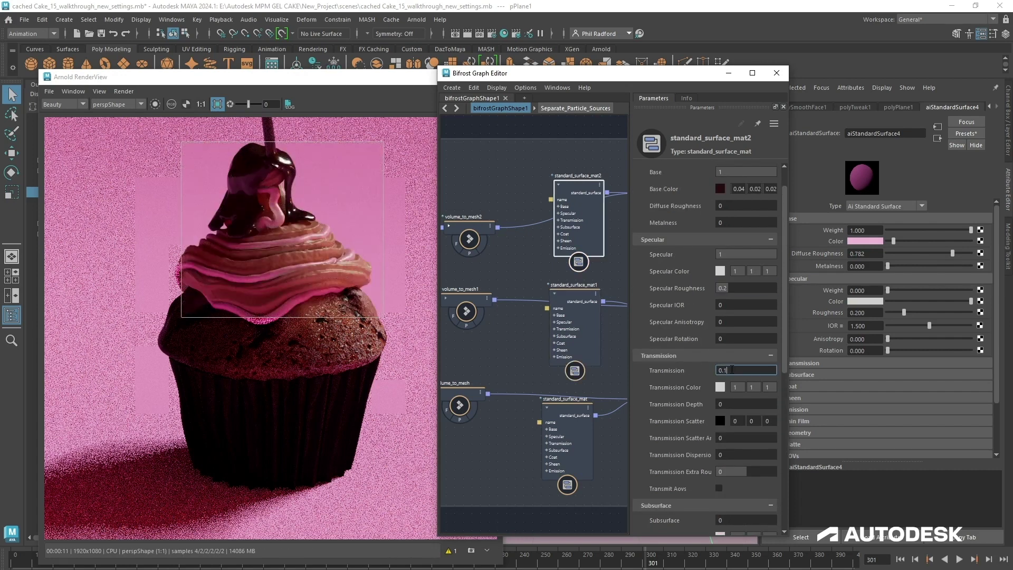
key(Return)
key(Return)
On standard_surface_mat2, set Subsurface to 0.5 and Subsurface Color to a reddish brown of 0.29, 0.12, 0.05
scroll(717, 378, down, 3)
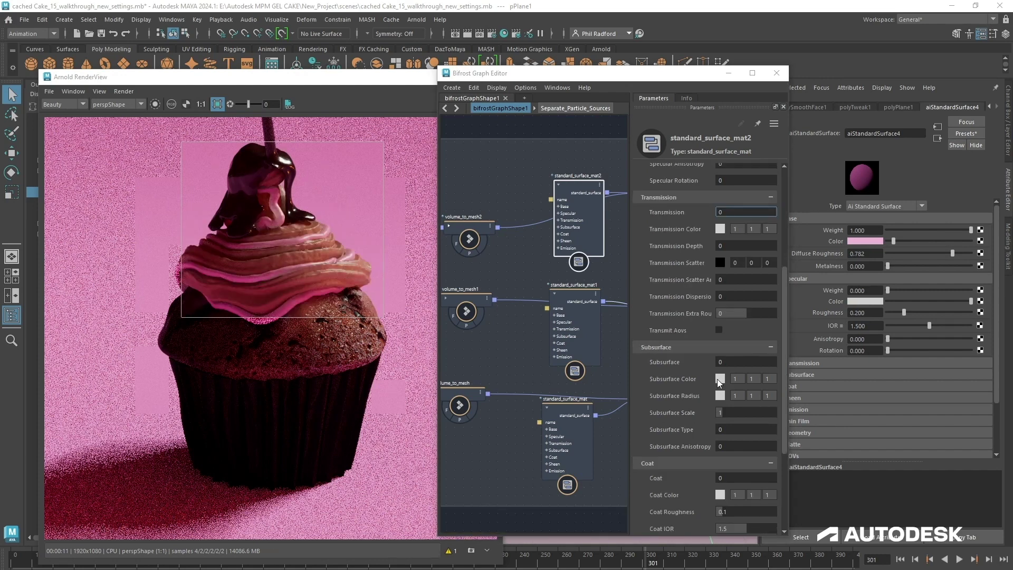
click(732, 362)
text(0.5)
key(Return)
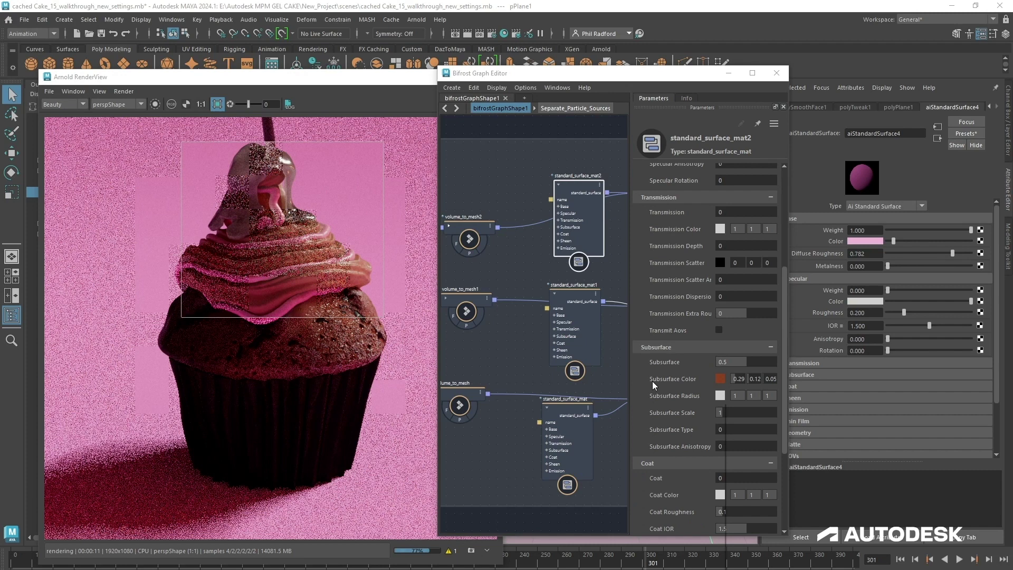
Give standard_surface_mat2 a dark brown Subsurface Radius of 0.04, 0.02, 0.02 and darken its Subsurface Color to 0.25, 0.11, 0.05
click(719, 395)
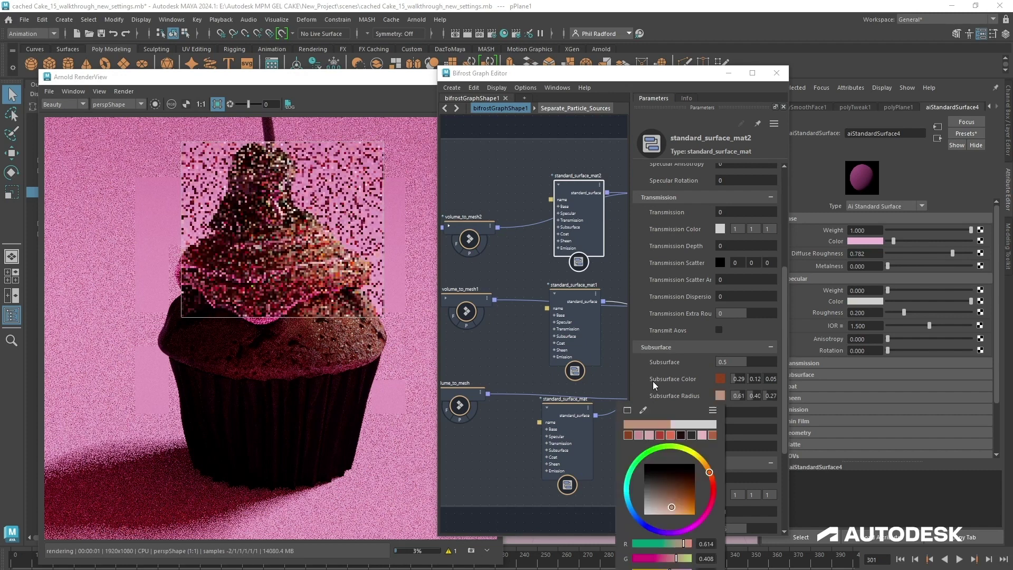
click(692, 435)
click(719, 379)
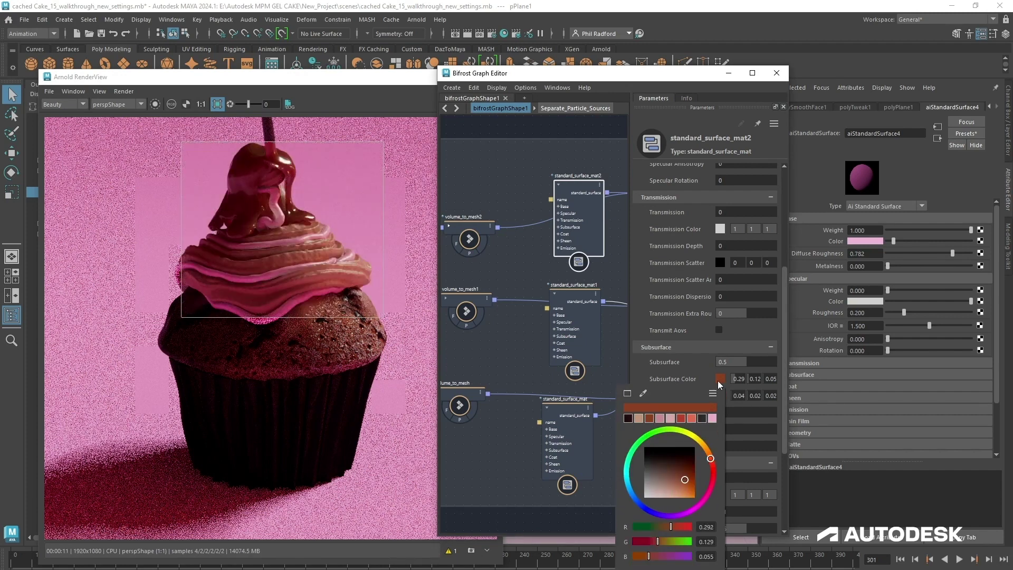
click(684, 364)
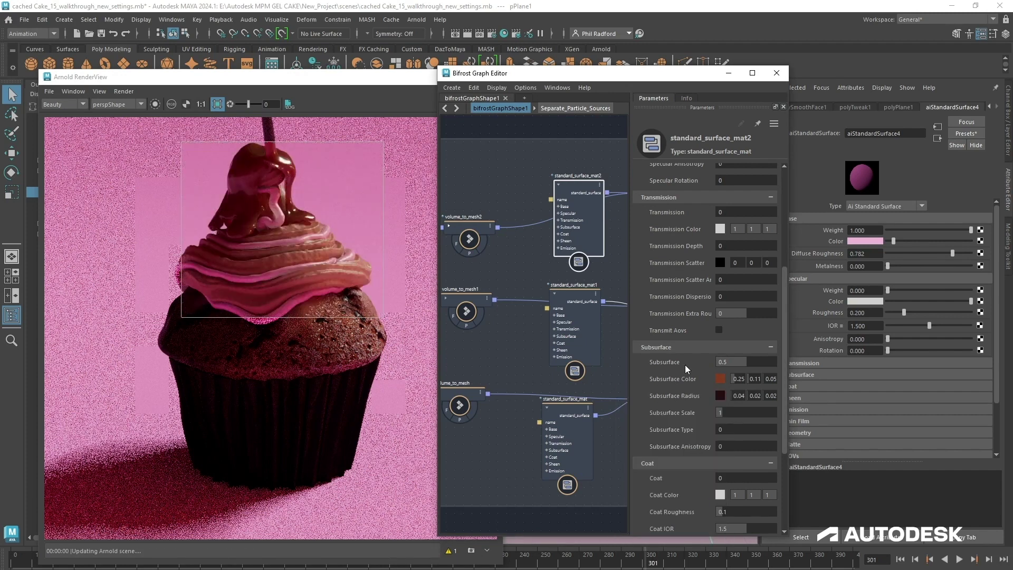
Minimize the graph editor and add an Arnold area light beside the cupcake with Intensity 10, Exposure 4 and Spread 0.5
click(729, 73)
click(416, 20)
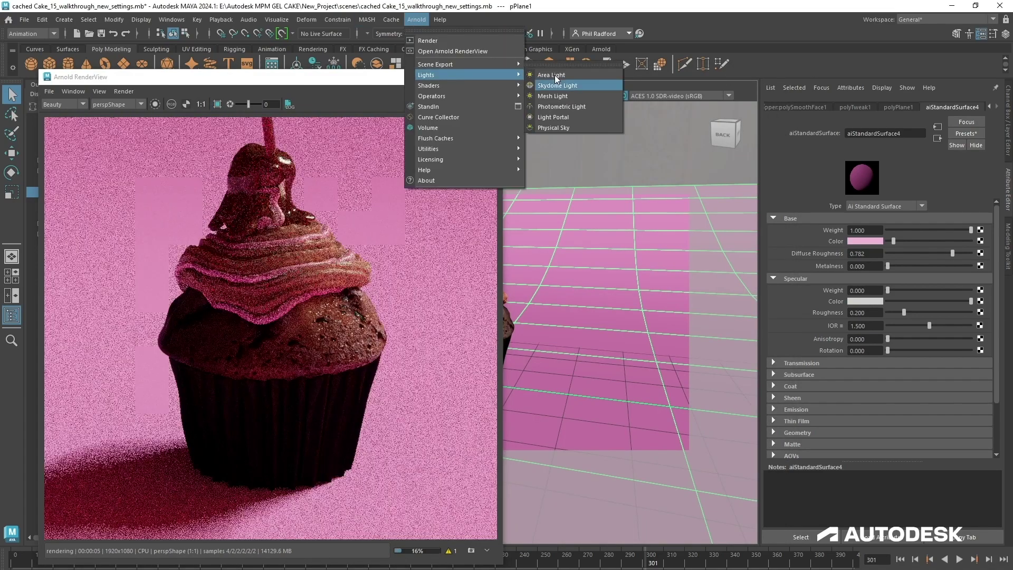
click(533, 81)
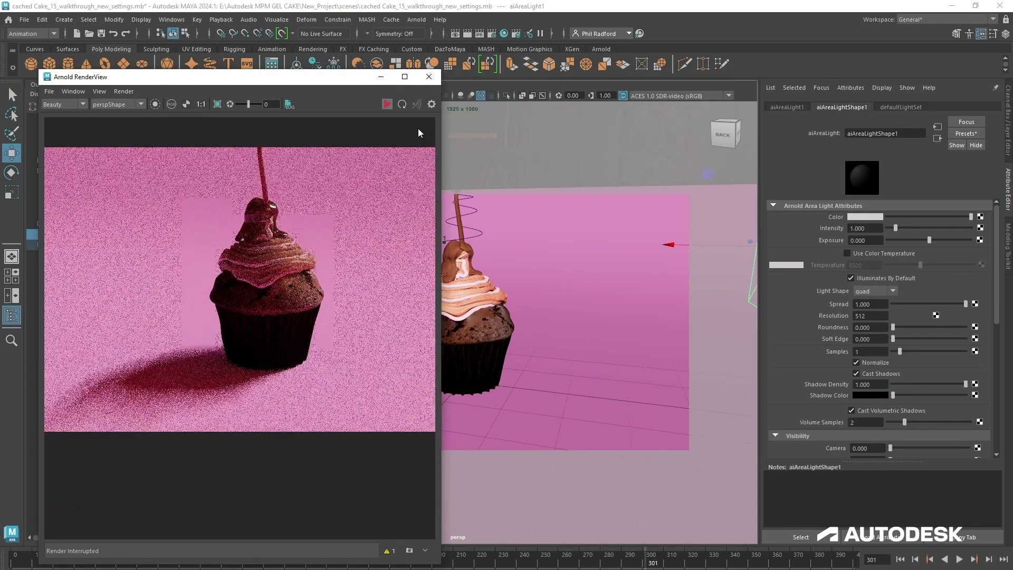
text(5)
key(Return)
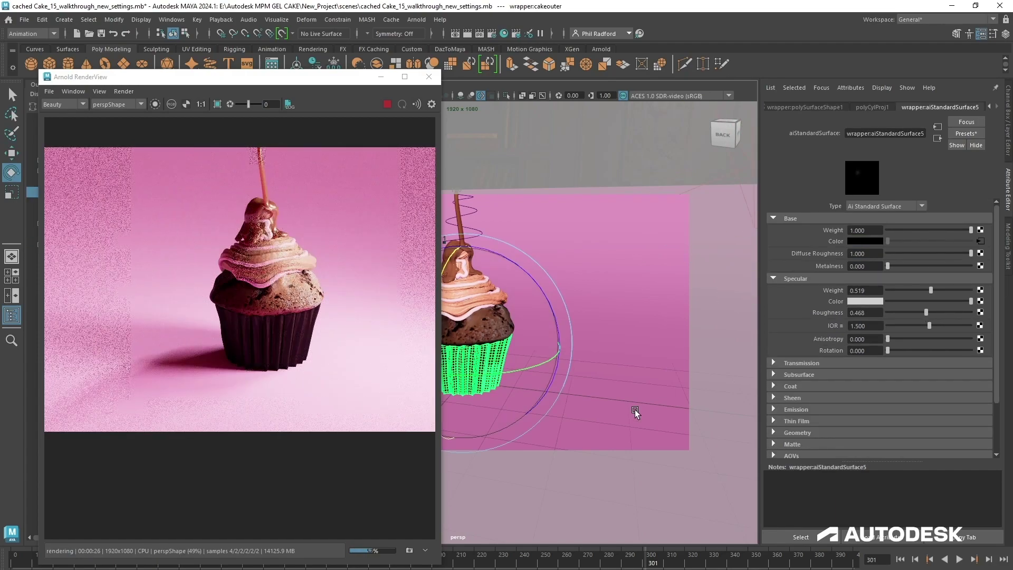
Darken the backdrop plane by lowering the base Weight of its aiStandardSurface4 material, and select the area light for moving
click(635, 291)
click(947, 230)
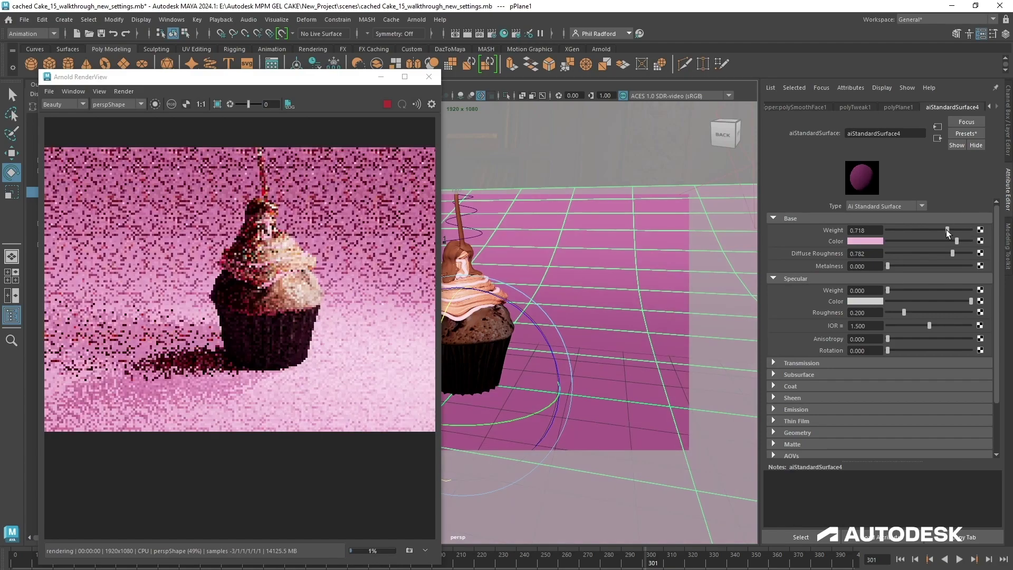
click(930, 230)
click(745, 142)
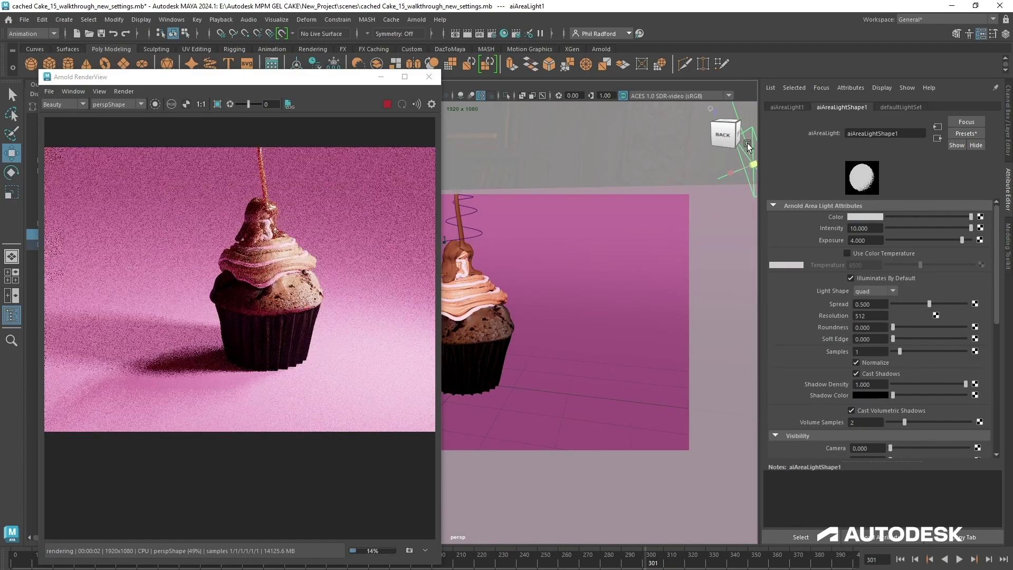
key(w)
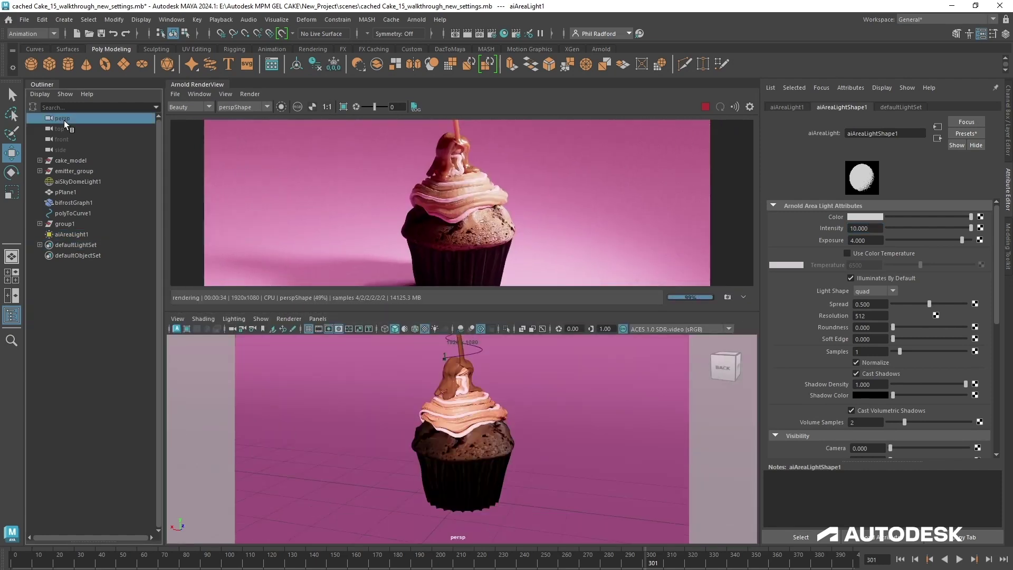
Stop the live render, create a camera and look through it in the viewport
drag(525, 311, 525, 293)
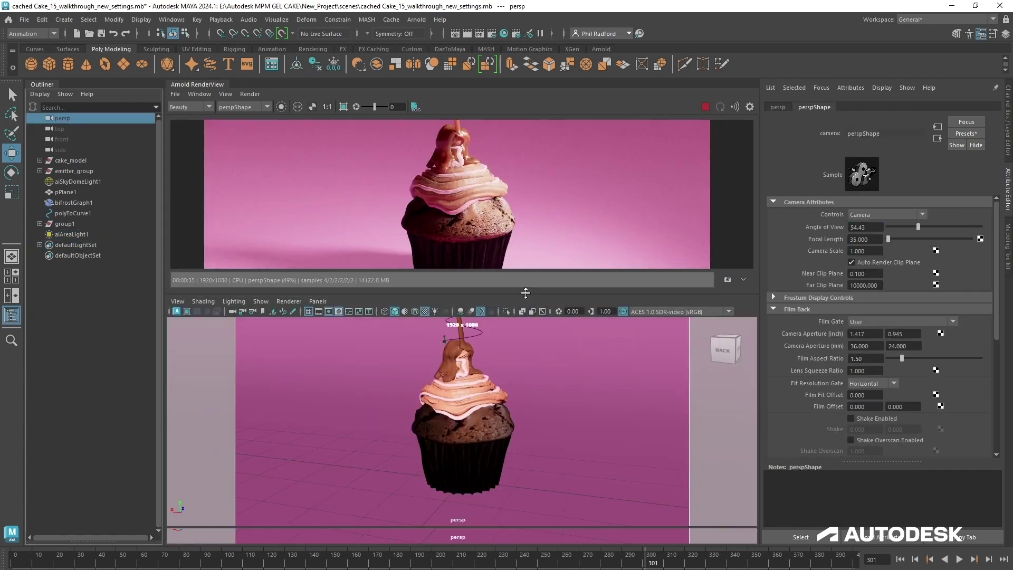
click(705, 106)
click(63, 20)
mouse_move(153, 90)
click(227, 91)
click(317, 301)
click(350, 345)
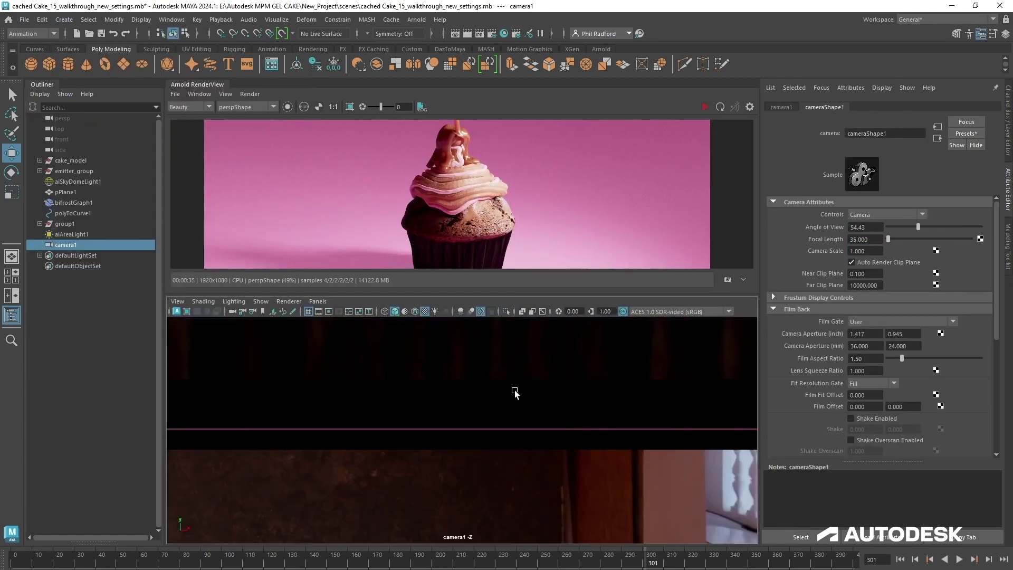
Frame the whole cupcake through the new camera with the resolution gate shown, and rename the camera final_cam
alt+right_drag(515, 391, 407, 410)
alt+drag(407, 411, 520, 420)
click(328, 312)
drag(522, 294, 523, 250)
alt+middle_drag(568, 413, 568, 436)
alt+drag(568, 435, 559, 424)
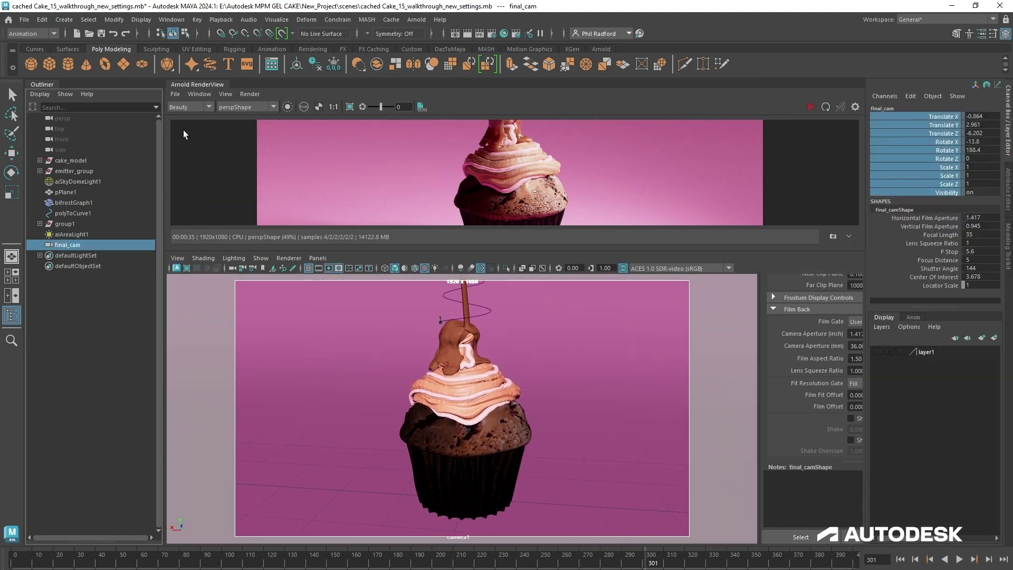
Switch the Arnold render to final_camShape and undock the render view into its own window
click(246, 108)
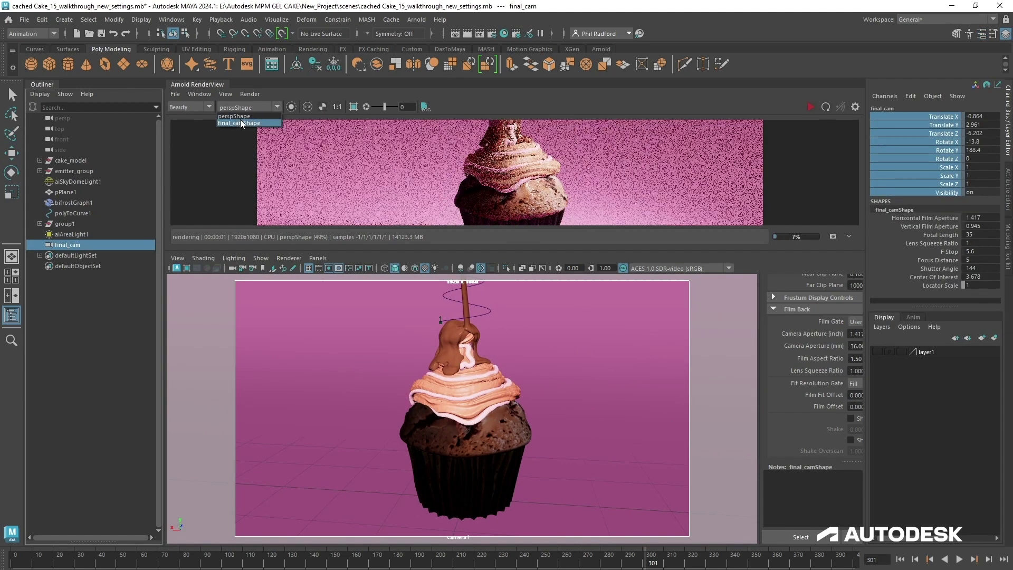
click(240, 123)
drag(195, 84, 445, 257)
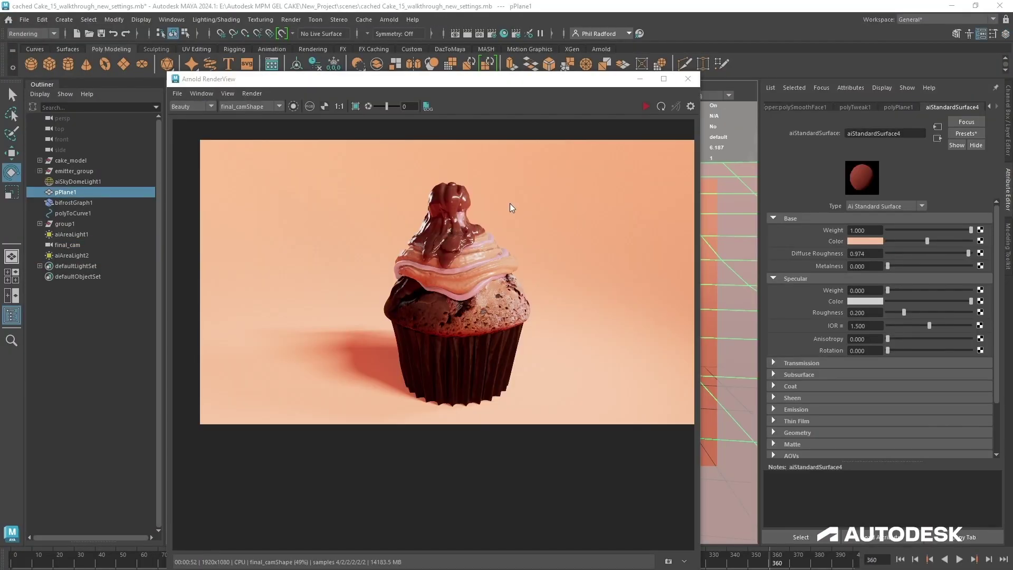